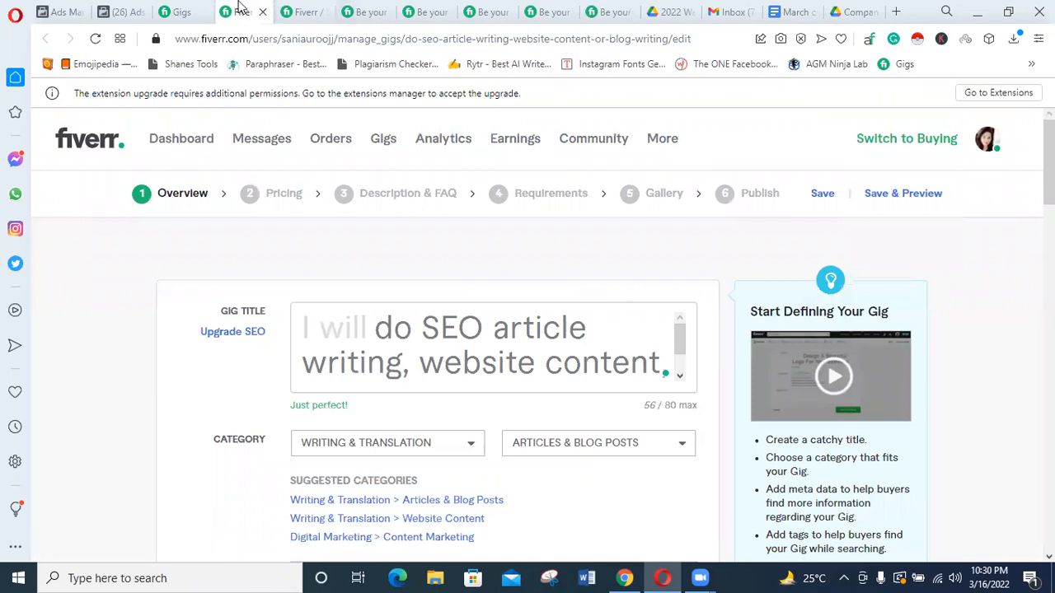
Look over the gig edit form and check the "instagram marketing" search term on the Fiverr results page.
scroll(407, 330, "down", 1)
scroll(407, 330, "up", 1)
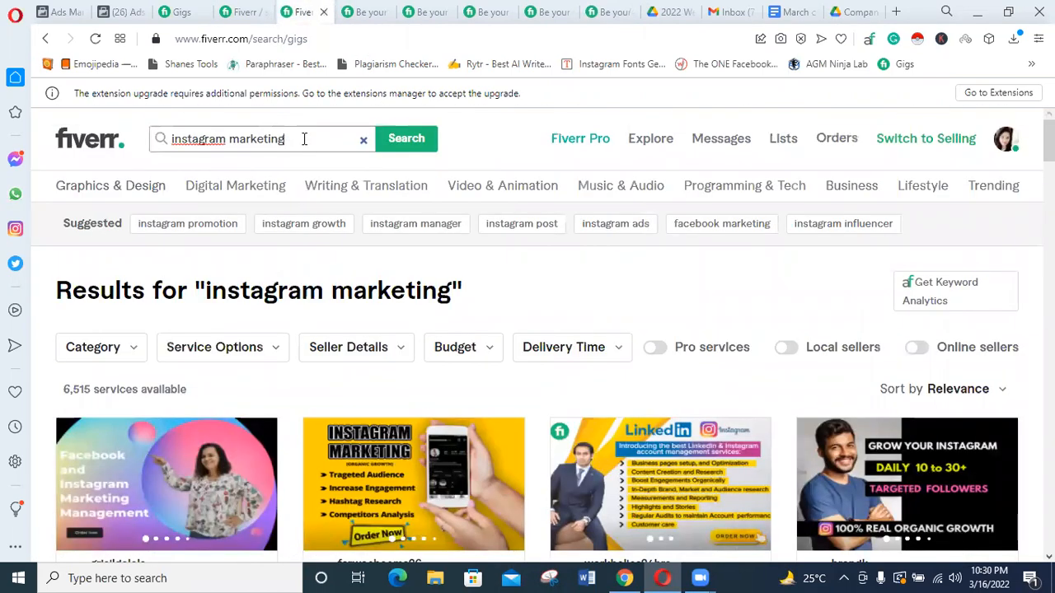
left_click_drag(304, 139, 163, 142)
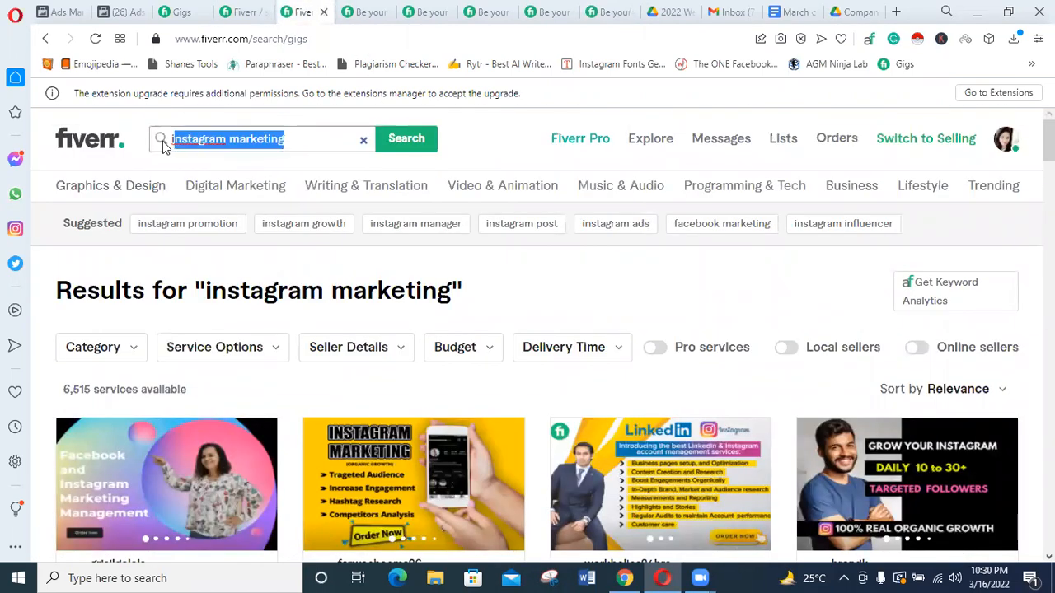
left_click(310, 147)
left_click(586, 288)
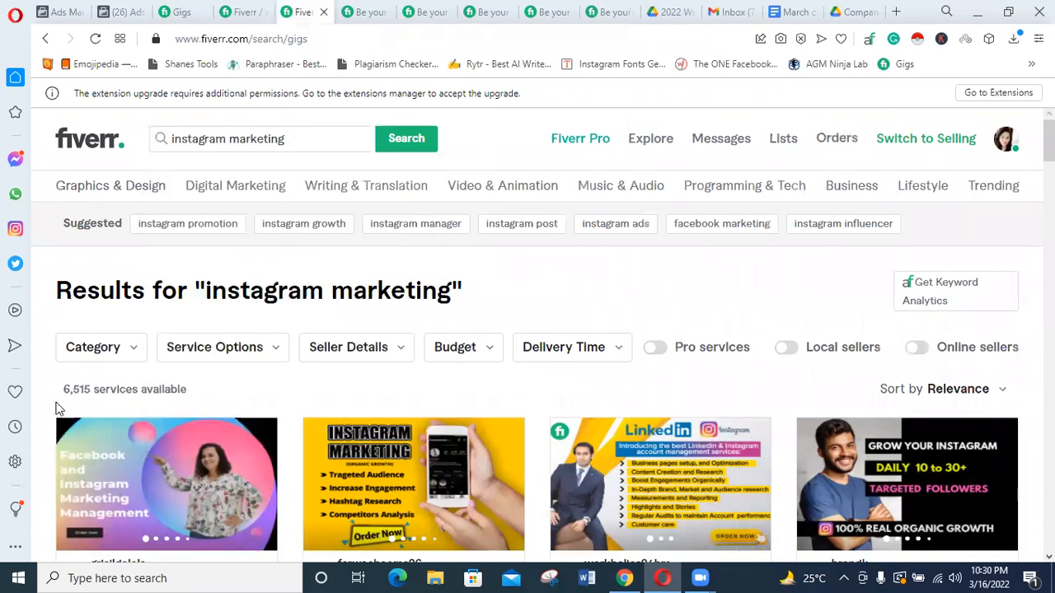
Examine the number of available services and the first gigs in the "instagram marketing" results.
left_click_drag(57, 396, 193, 401)
scroll(238, 377, "down", 1)
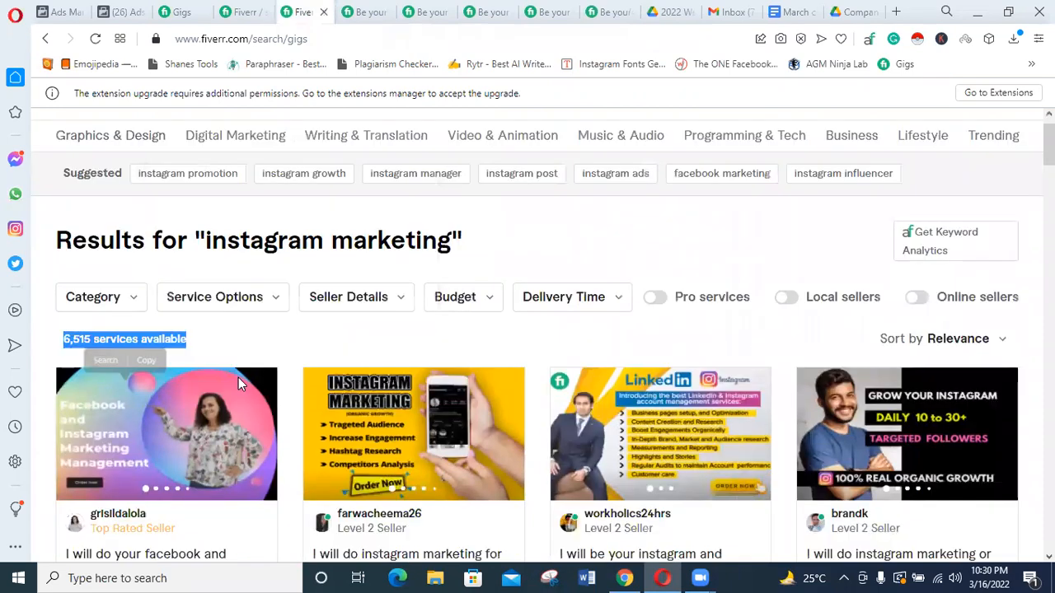
scroll(266, 399, "down", 1)
scroll(266, 399, "up", 1)
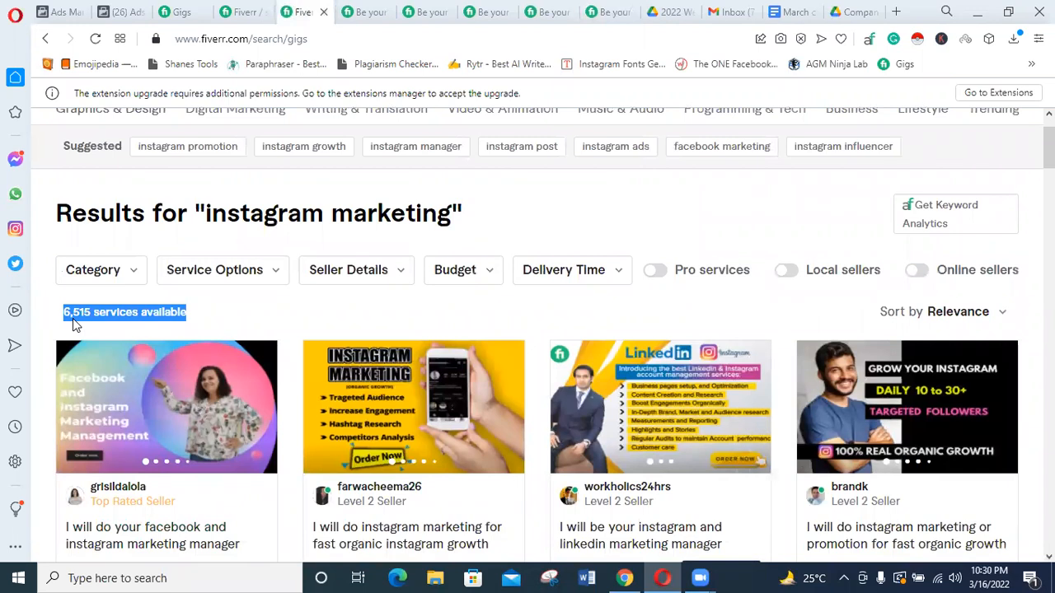
left_click(101, 312)
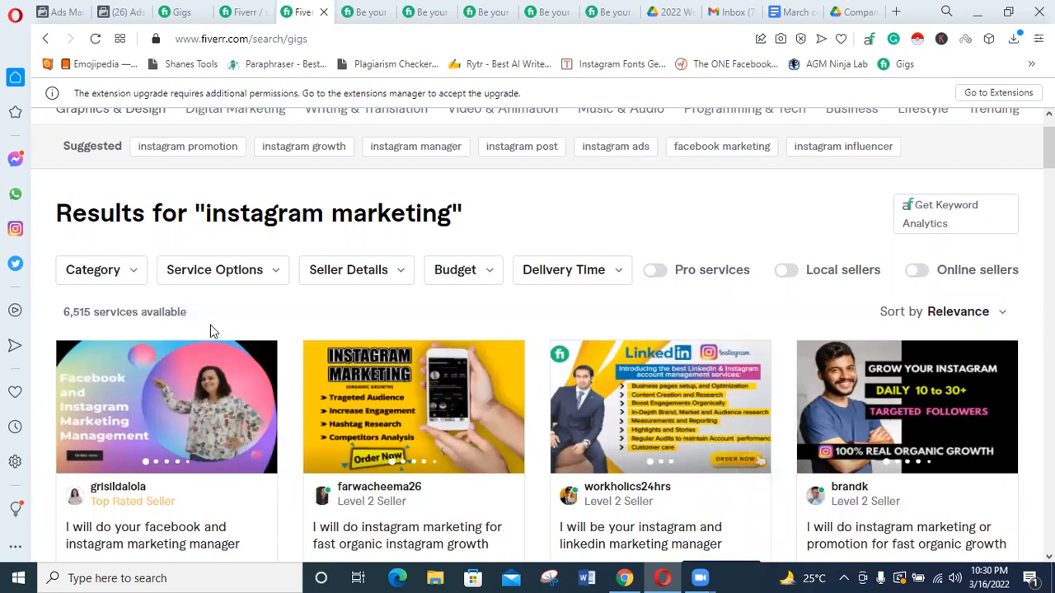
left_click_drag(179, 321, 52, 309)
scroll(292, 365, "down", 1)
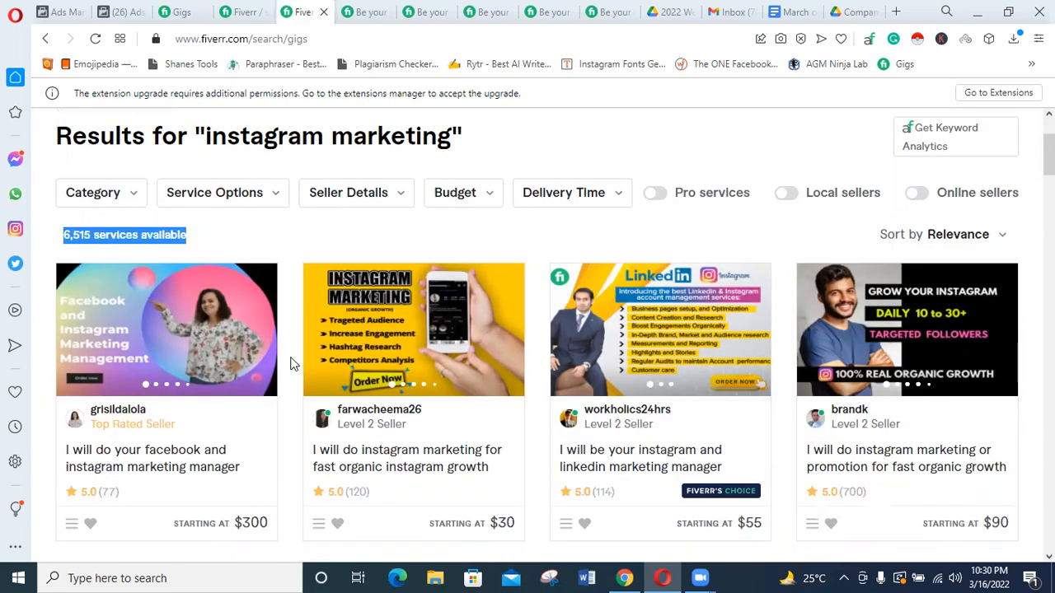
scroll(291, 365, "up", 2)
View the competing pro social media content creator gig, including its title, rating and gallery images.
left_click(376, 8)
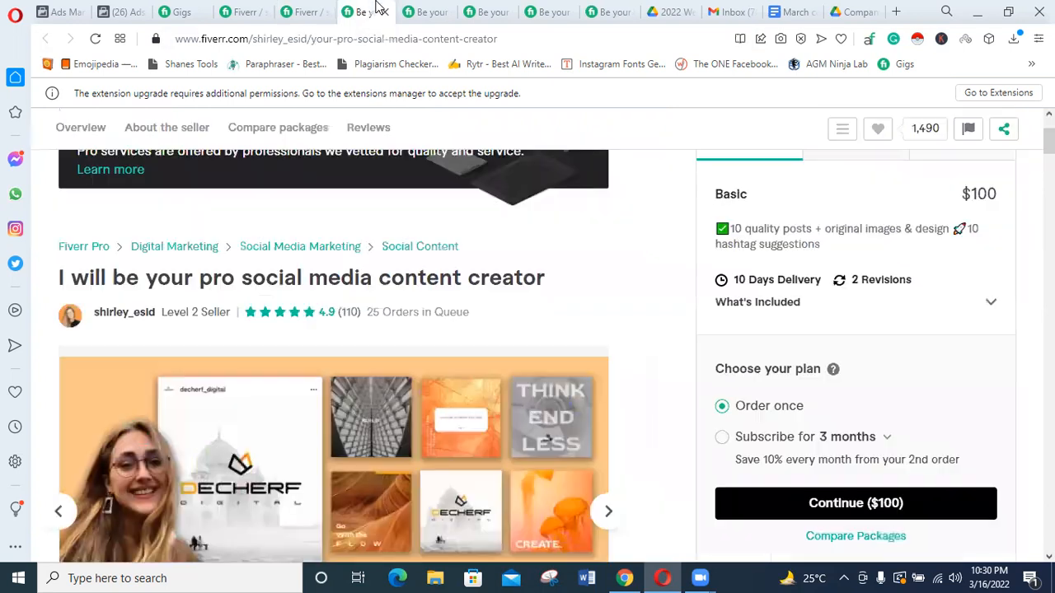
left_click(314, 11)
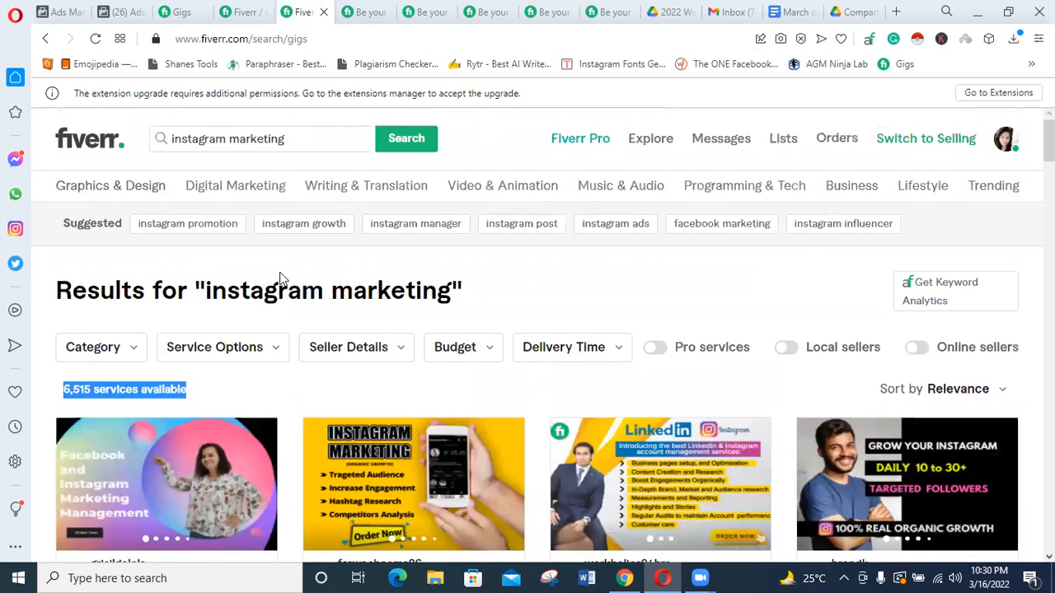
left_click(361, 10)
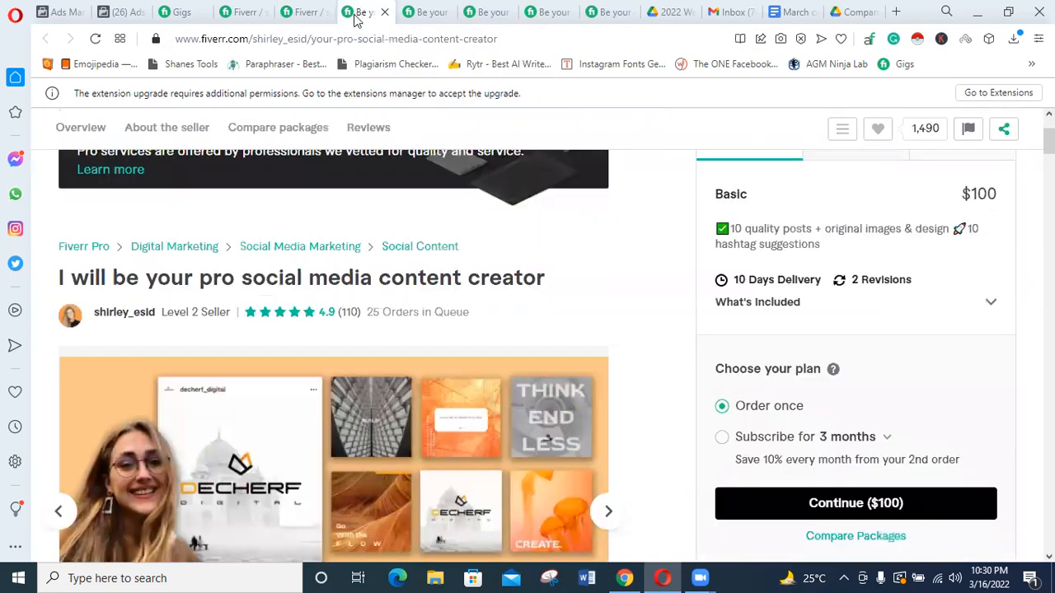
scroll(223, 305, "down", 1)
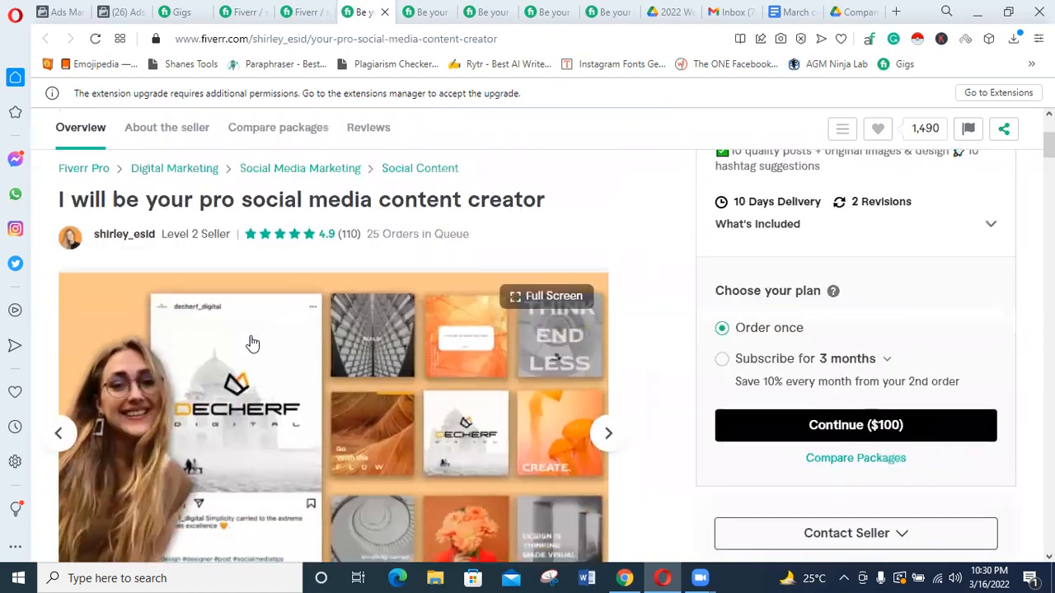
scroll(252, 342, "down", 2)
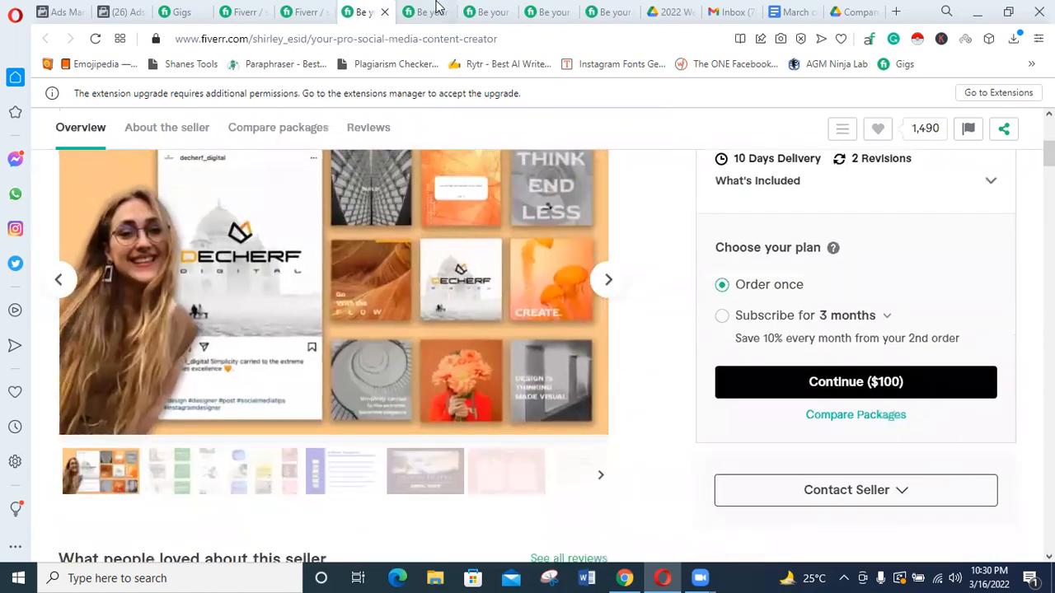
View the "social media manager and personal assistant" gig and advance its gallery to another sample image.
left_click(437, 9)
scroll(520, 371, "down", 1)
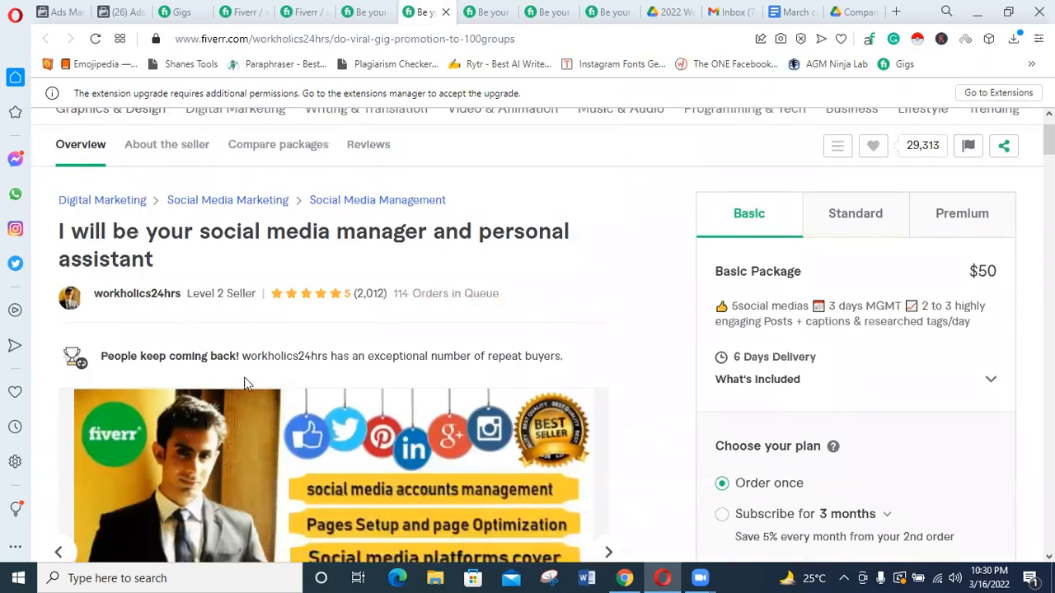
scroll(224, 360, "down", 5)
scroll(630, 326, "up", 2)
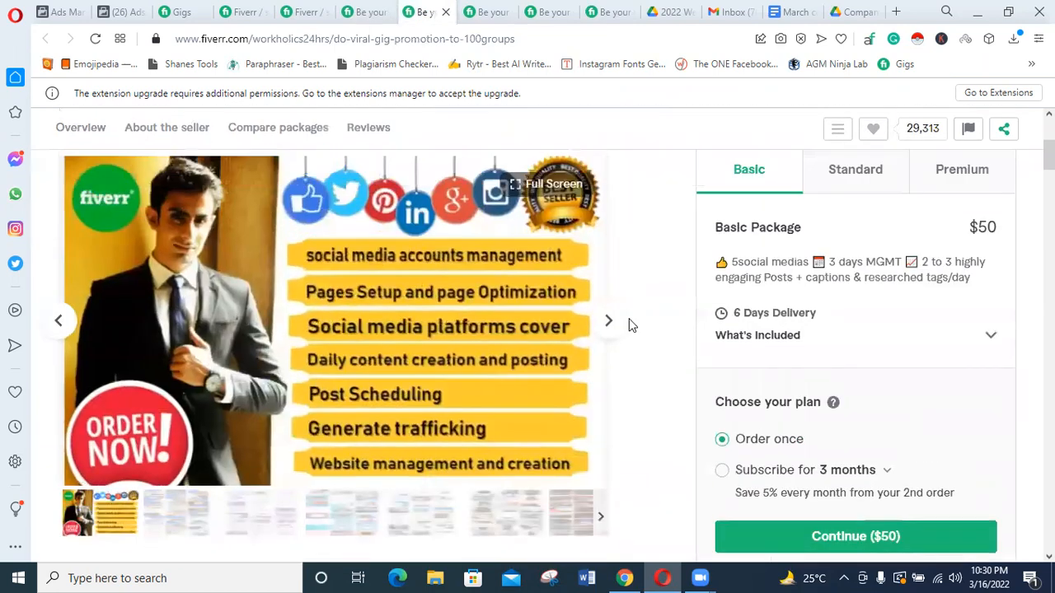
left_click(609, 323)
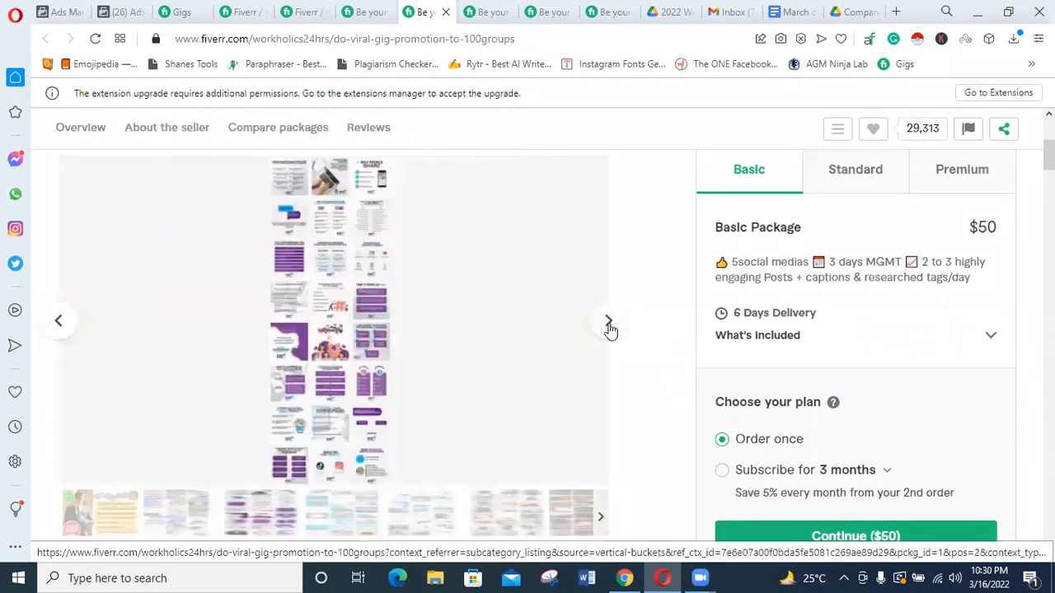
Read through the About This Gig section of the social media manager and personal assistant gig.
scroll(511, 370, "down", 9)
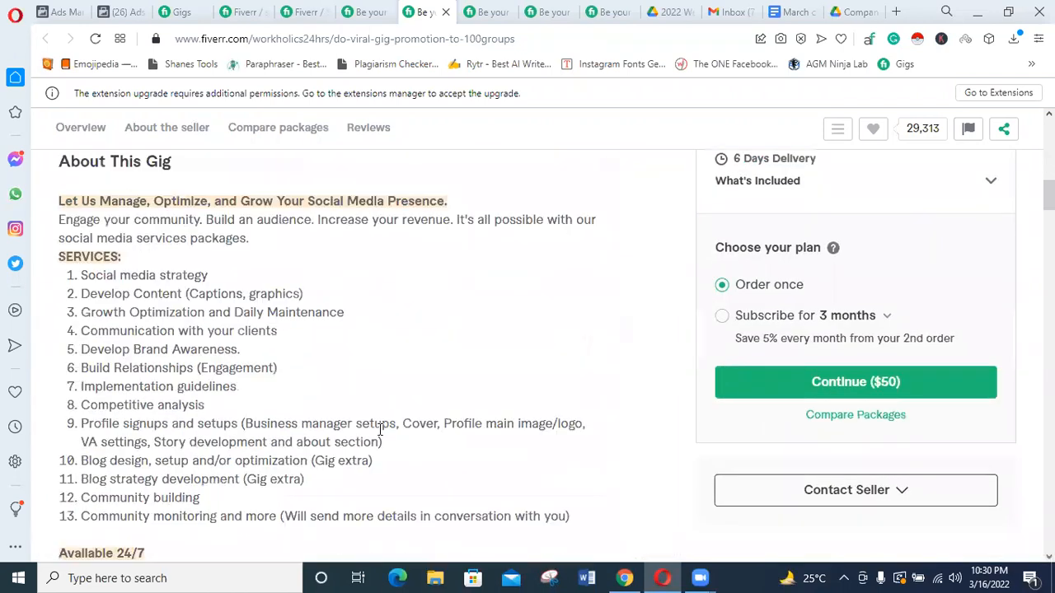
scroll(89, 156, "down", 1)
scroll(168, 475, "down", 2)
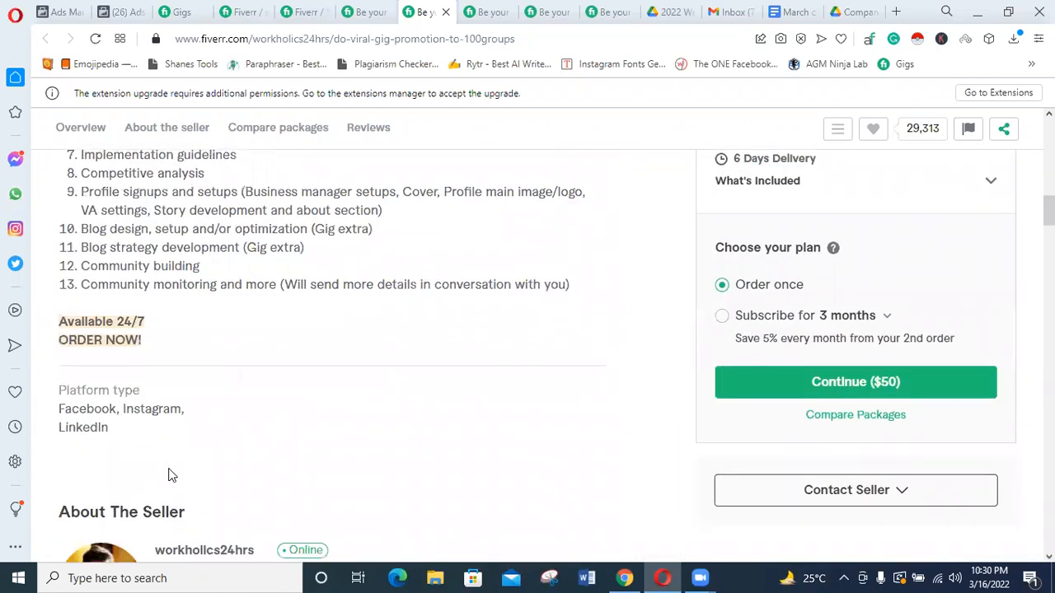
scroll(269, 389, "up", 2)
left_click_drag(146, 476, 165, 123)
scroll(147, 333, "up", 3)
left_click(260, 326)
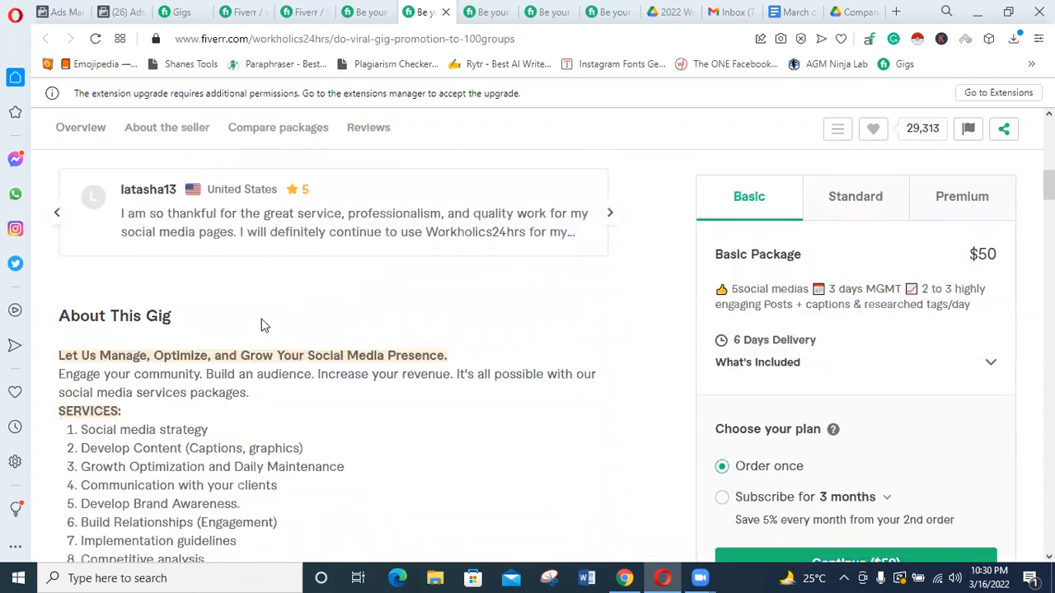
scroll(159, 445, "down", 1)
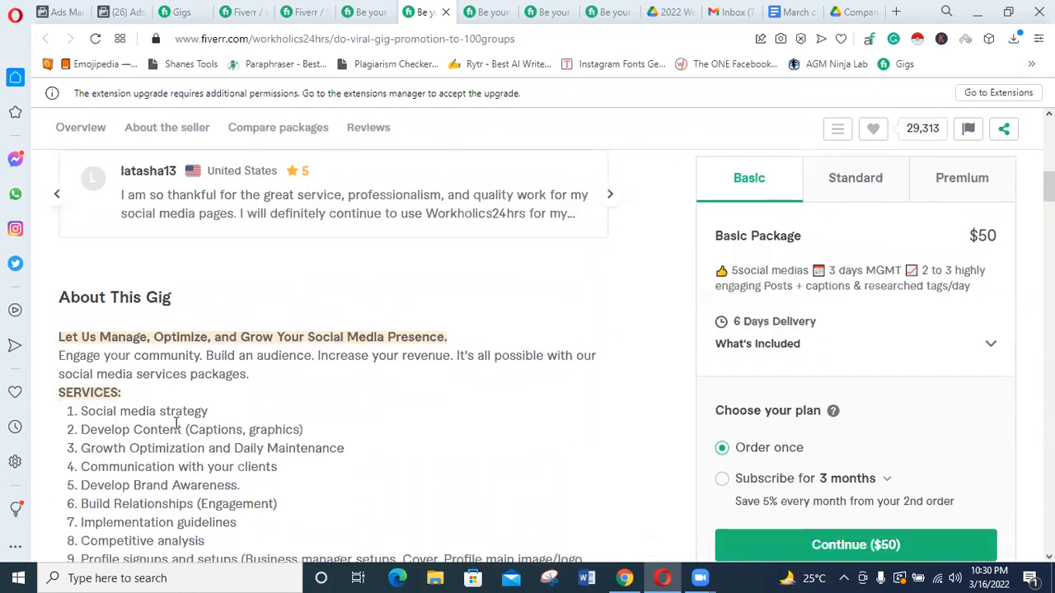
scroll(126, 348, "down", 1)
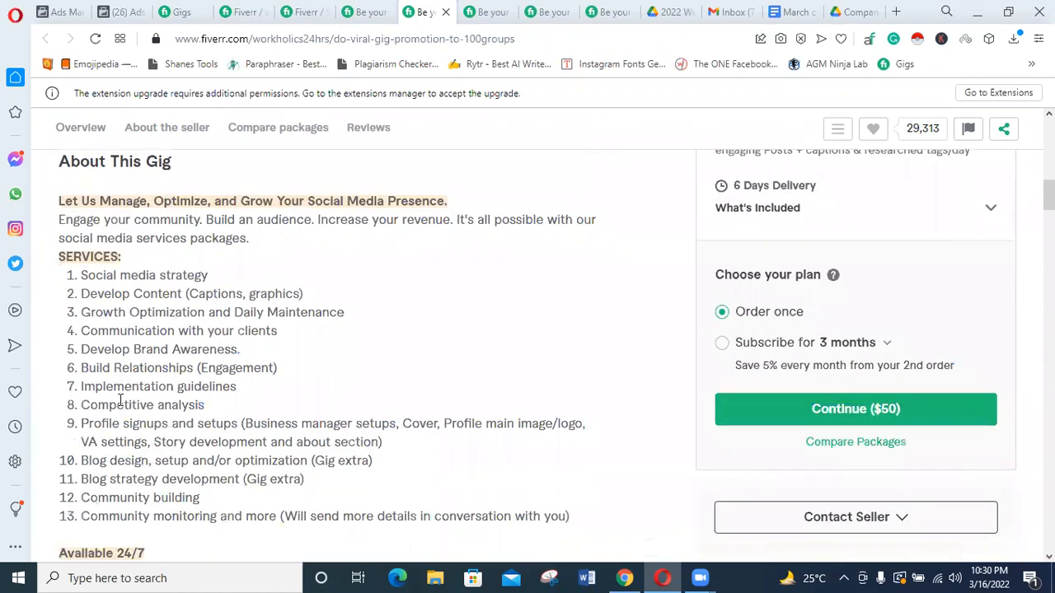
Highlight the entries in the SERVICES list of the personal assistant gig's description to review them.
left_click_drag(56, 257, 305, 497)
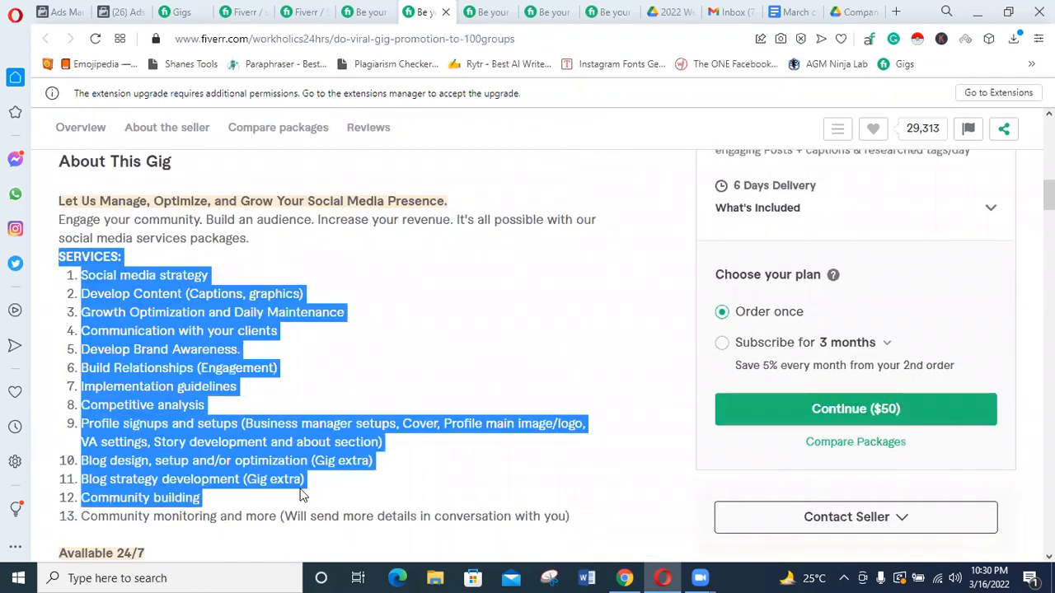
scroll(167, 387, "down", 2)
scroll(169, 386, "up", 2)
left_click(187, 385)
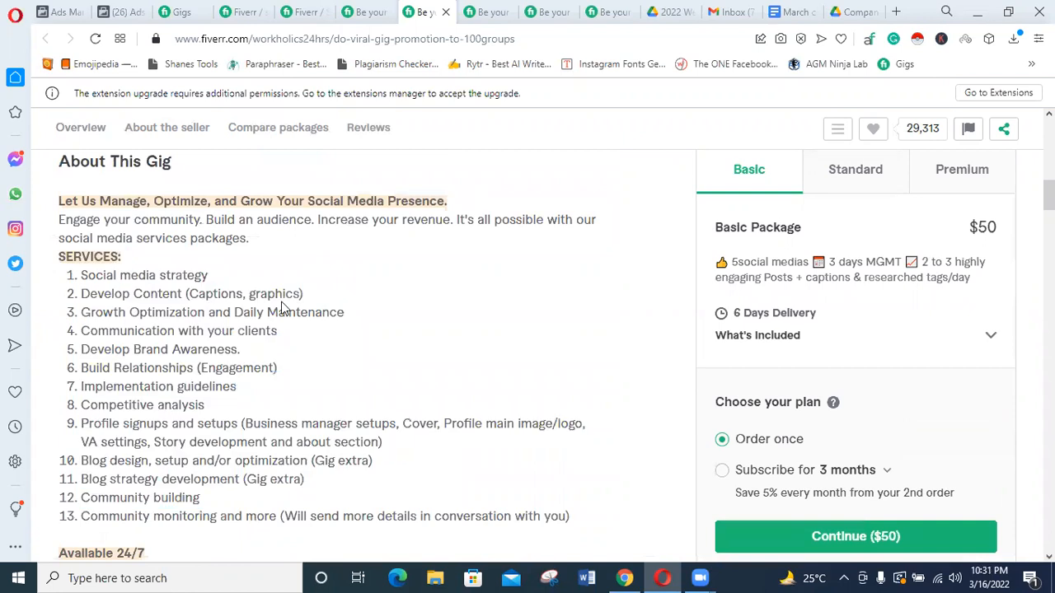
left_click_drag(214, 386, 256, 524)
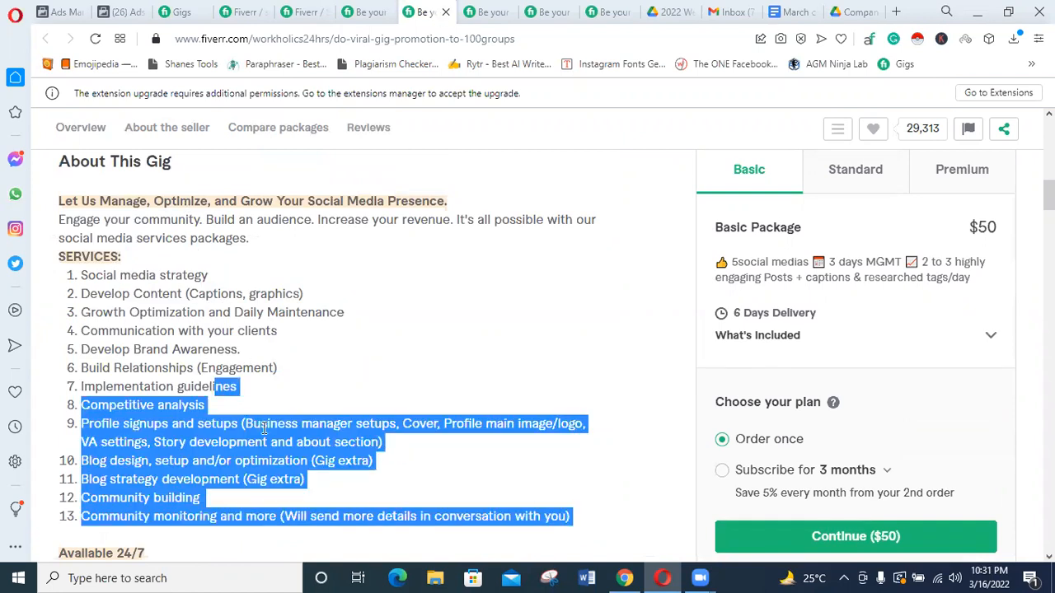
scroll(263, 441, "up", 4)
Open the "social media marketing manager and content designer" gig and highlight its "My services include" list for review.
left_click(475, 8)
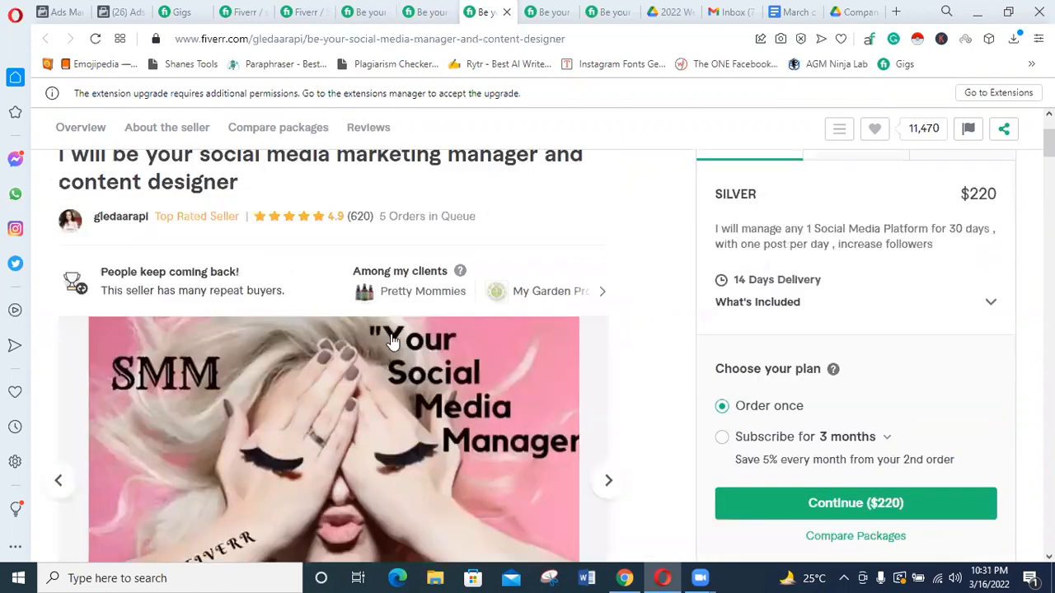
scroll(330, 394, "down", 10)
scroll(329, 401, "up", 1)
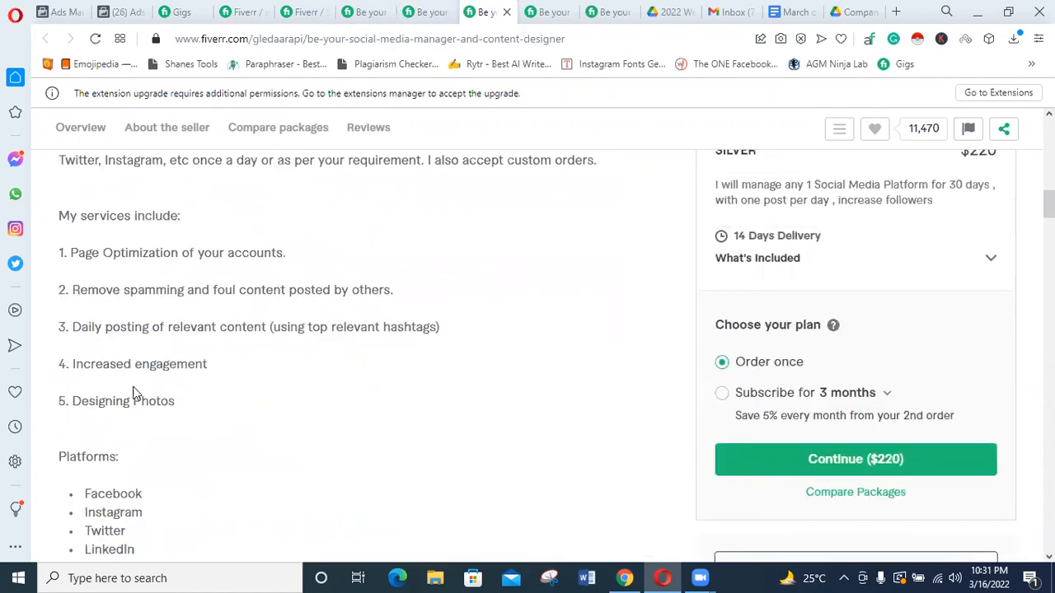
left_click_drag(176, 401, 59, 216)
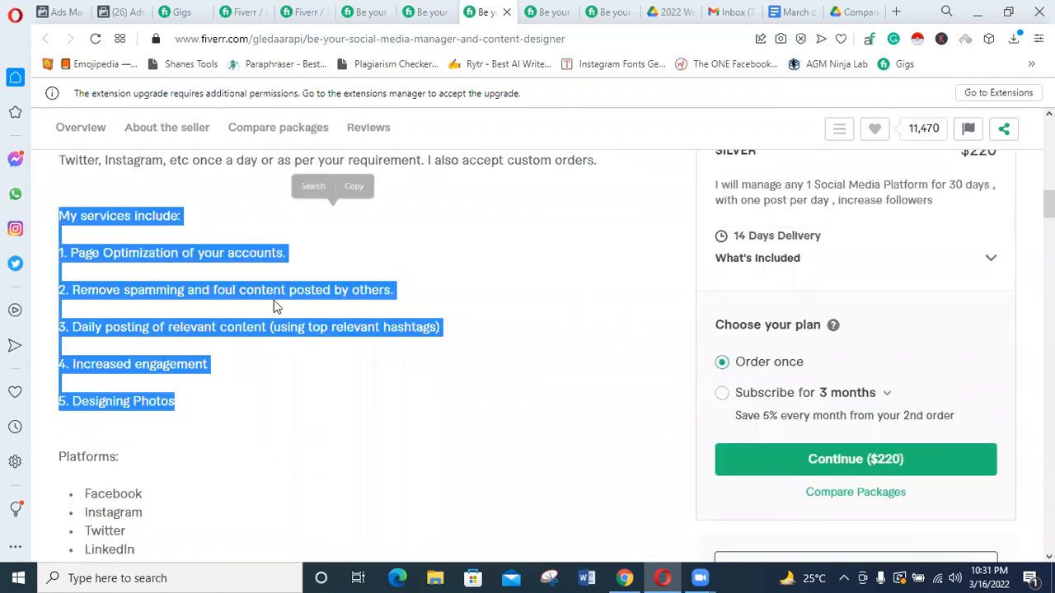
left_click(188, 432)
scroll(188, 432, "up", 1)
scroll(187, 432, "up", 2)
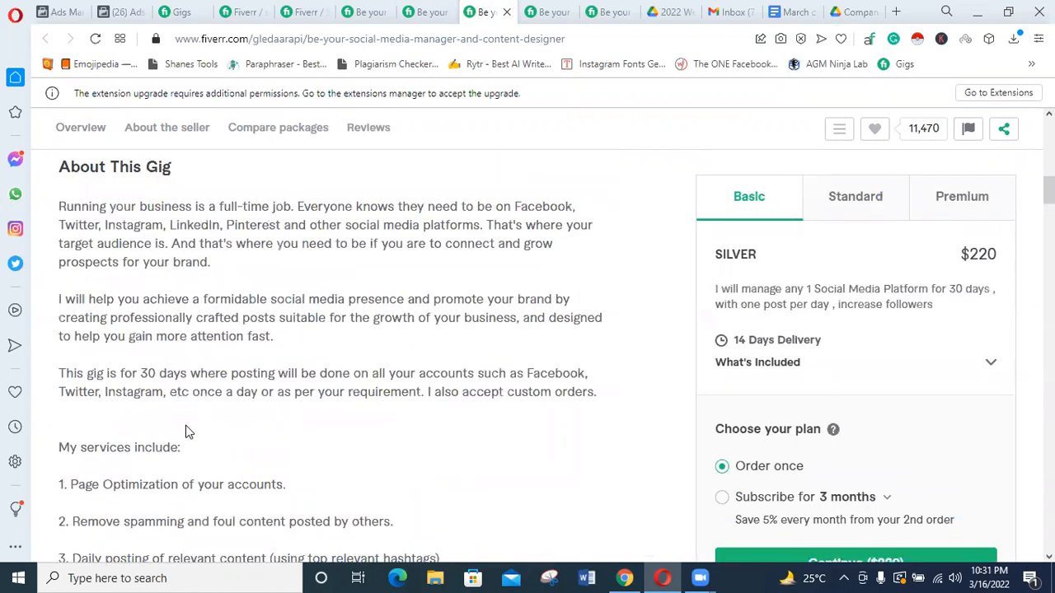
Highlight the introductory paragraphs of the content designer gig's description and read on through its services and platforms.
scroll(135, 339, "up", 2)
left_click_drag(71, 283, 238, 434)
scroll(238, 429, "down", 2)
scroll(202, 396, "down", 1)
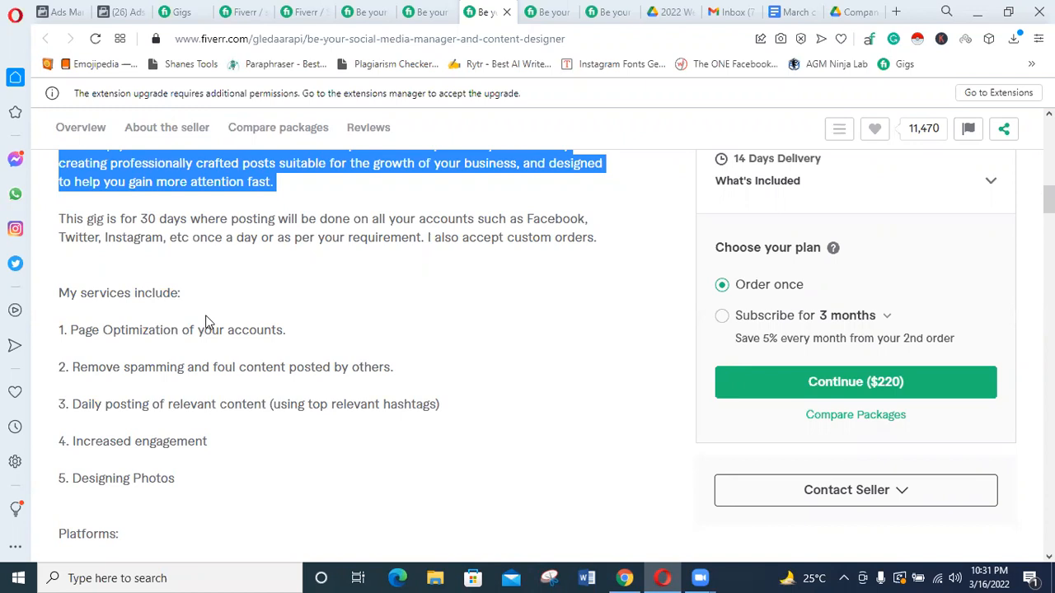
scroll(624, 324, "down", 2)
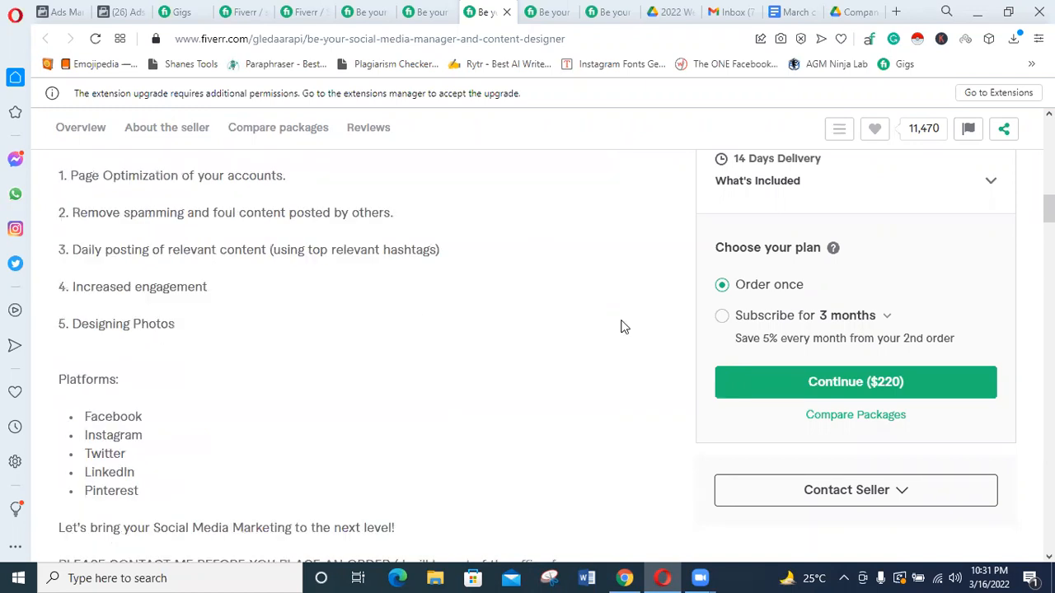
scroll(831, 193, "up", 6)
scroll(287, 445, "down", 9)
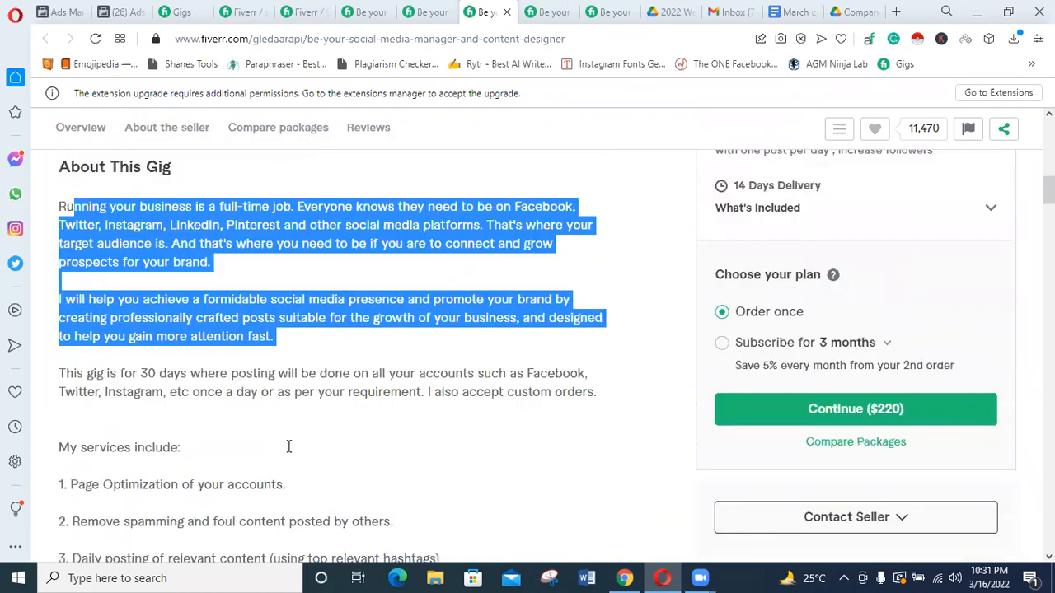
left_click(536, 11)
left_click(488, 10)
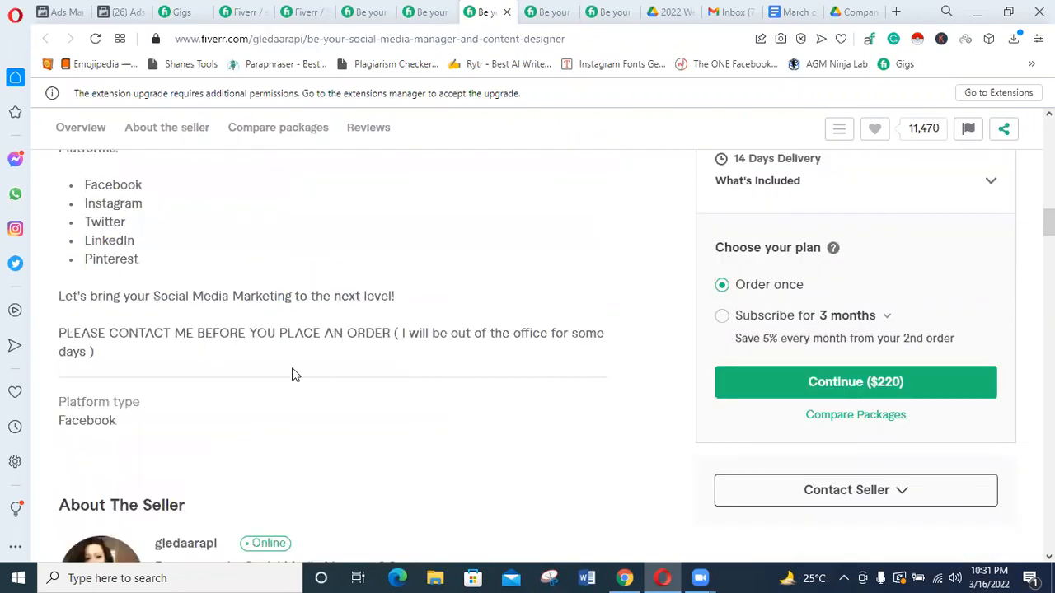
Examine the content designer gig's full title and highlight the words "content designer" in it.
scroll(280, 379, "up", 15)
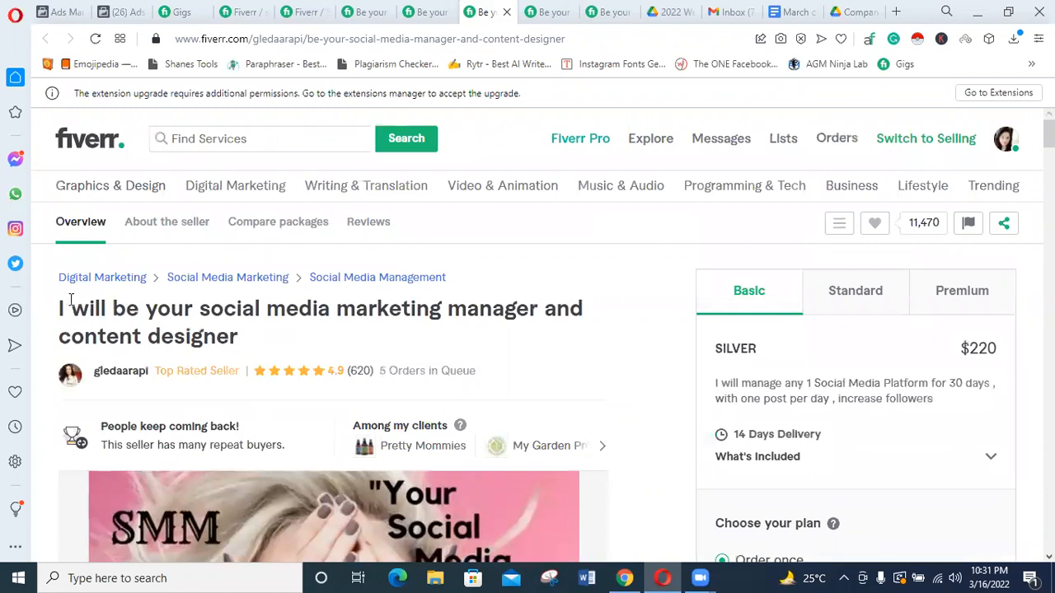
left_click_drag(58, 308, 267, 358)
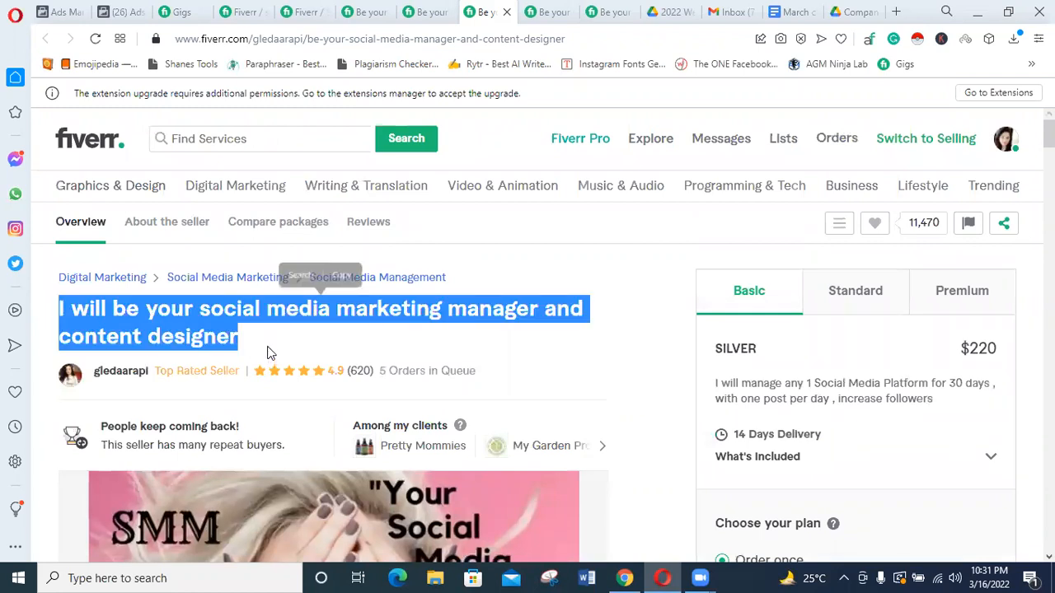
left_click_drag(289, 343, 119, 336)
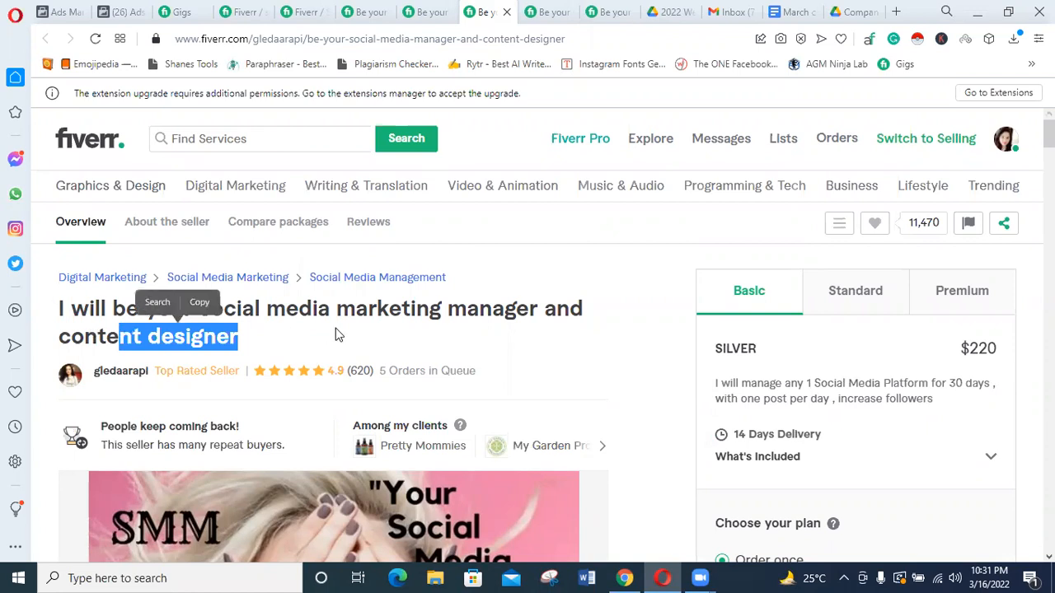
left_click(202, 328)
left_click_drag(281, 335, 238, 320)
left_click(372, 353)
left_click_drag(387, 338, 59, 341)
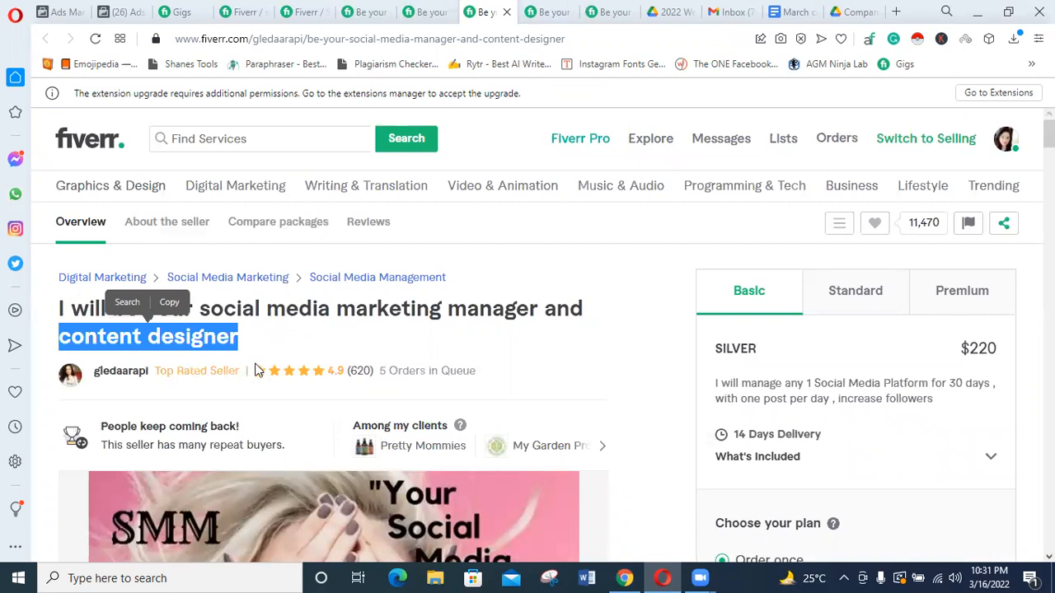
Open the "social media marketing manager and content creator" gig and highlight its full title for comparison.
left_click(270, 334)
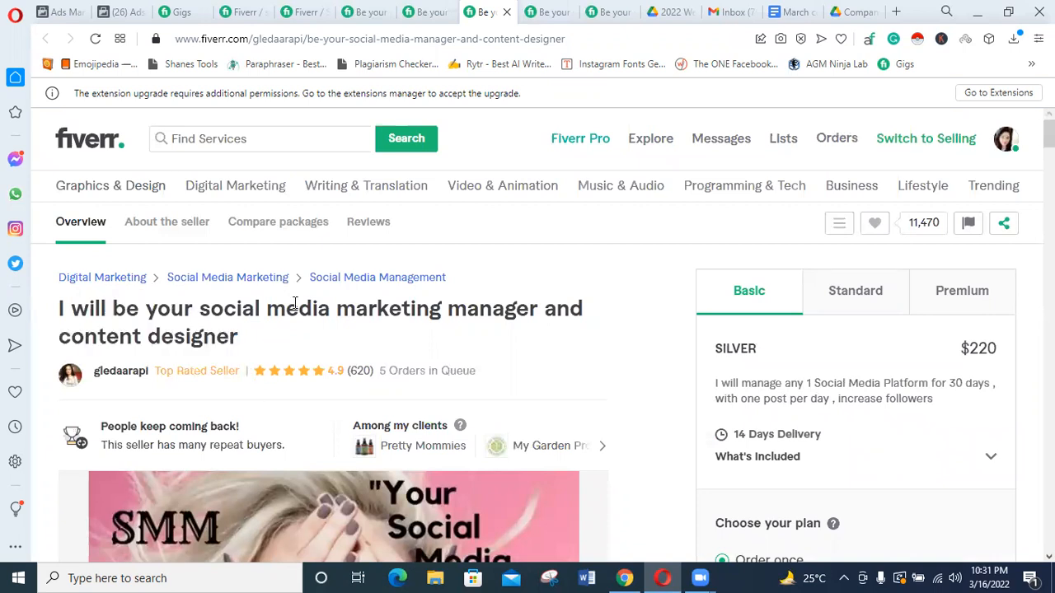
left_click(556, 12)
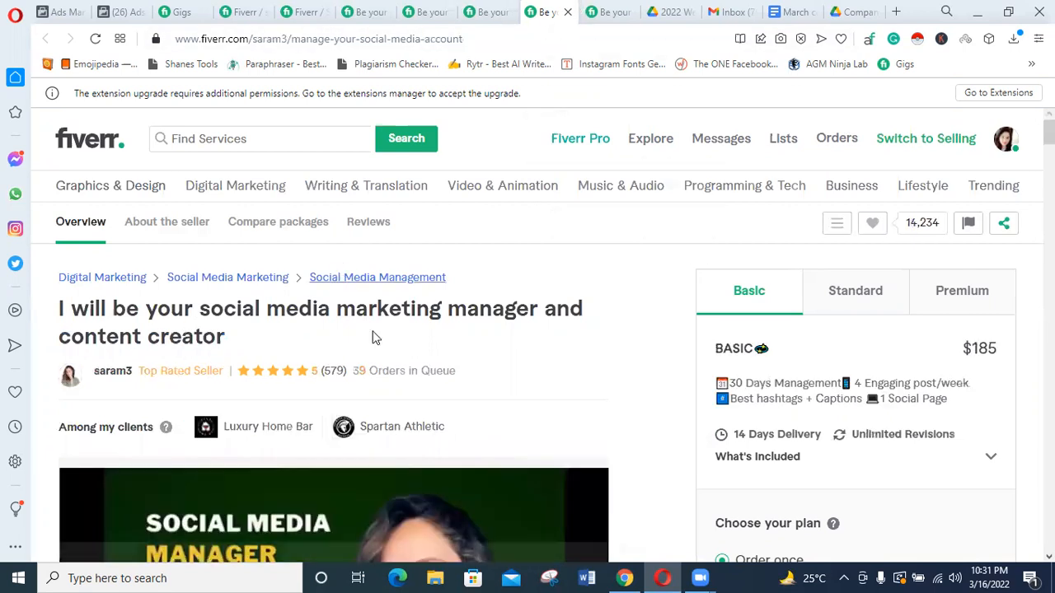
left_click_drag(252, 348, 16, 307)
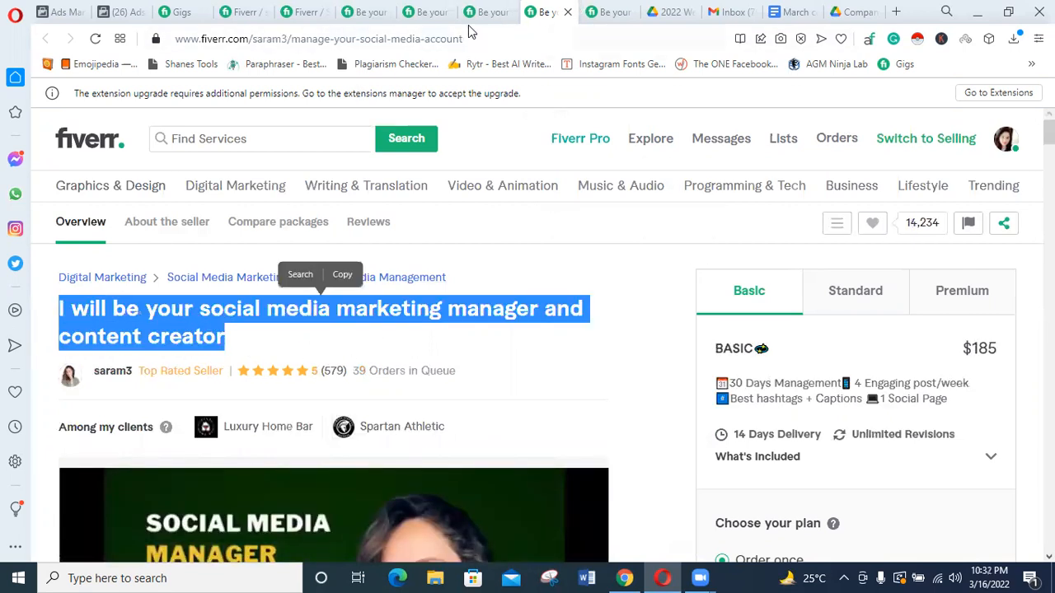
Open the "I will be your social media manager" gig and highlight "social media manager" in its title.
left_click(610, 12)
scroll(344, 376, "up", 5)
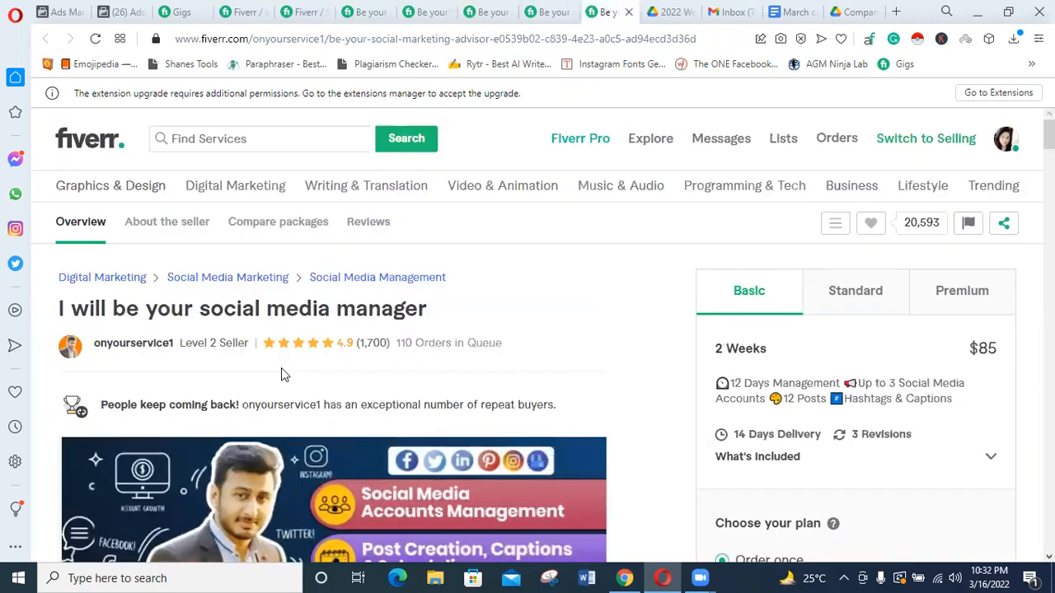
left_click_drag(252, 310, 427, 311)
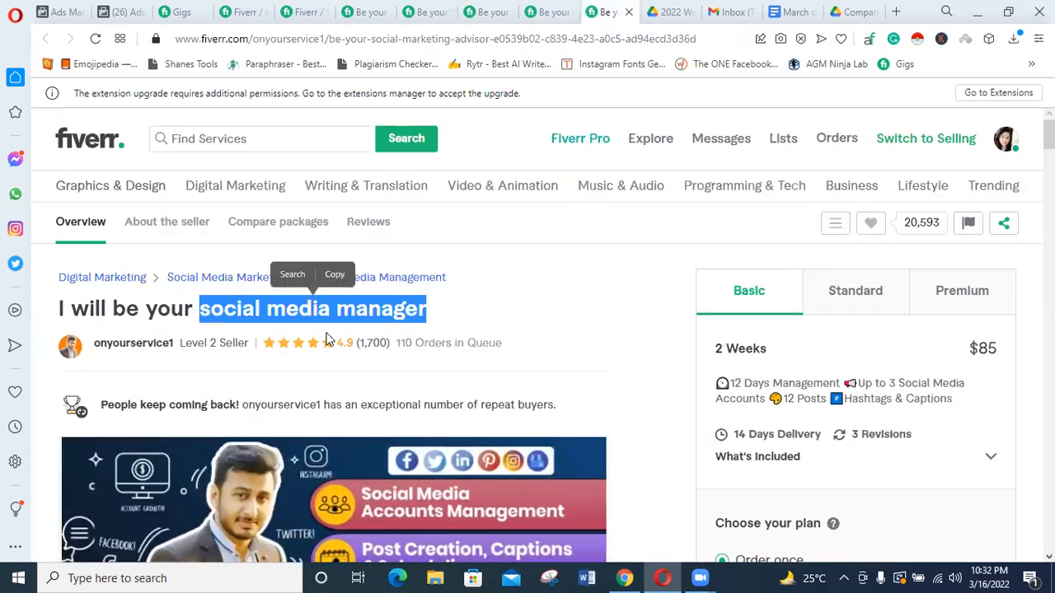
Return to the content creator gig, review its title again and look over its gallery.
left_click(550, 11)
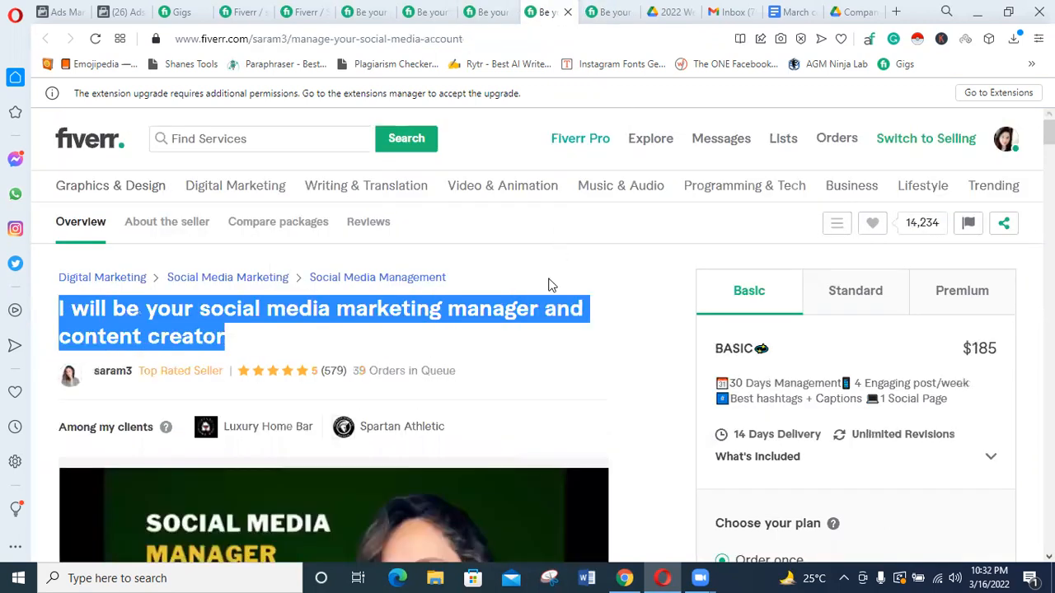
left_click_drag(225, 337, 58, 313)
scroll(295, 353, "down", 5)
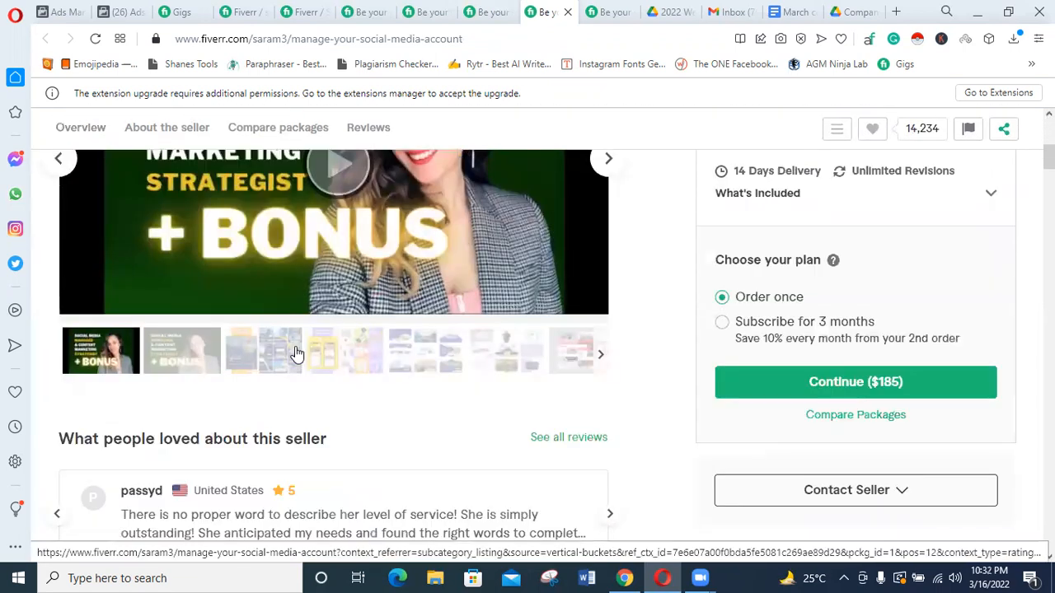
scroll(295, 353, "up", 5)
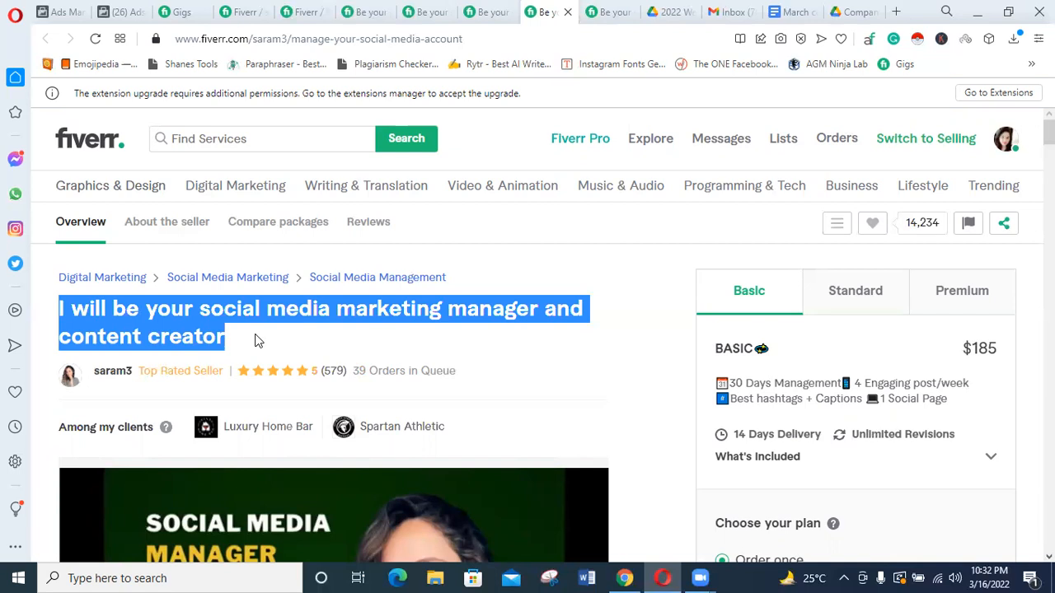
Switch to the seller's own Gigs list and locate the "be your social media marketing manager and content creator" gig.
left_click(181, 11)
scroll(320, 395, "up", 2)
scroll(261, 454, "down", 2)
left_click(275, 360)
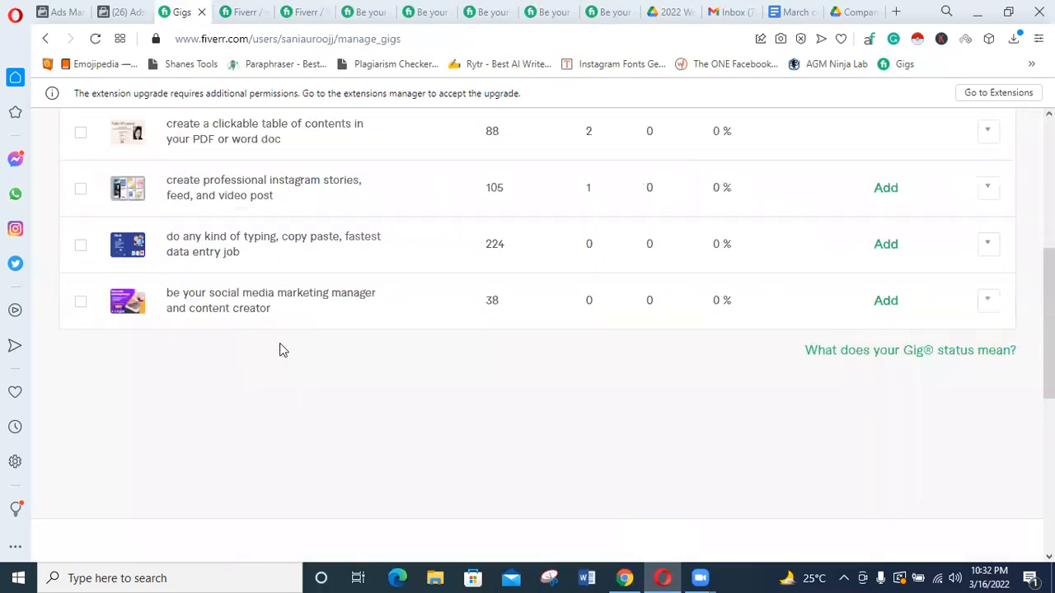
left_click_drag(404, 309, 72, 301)
left_click(334, 420)
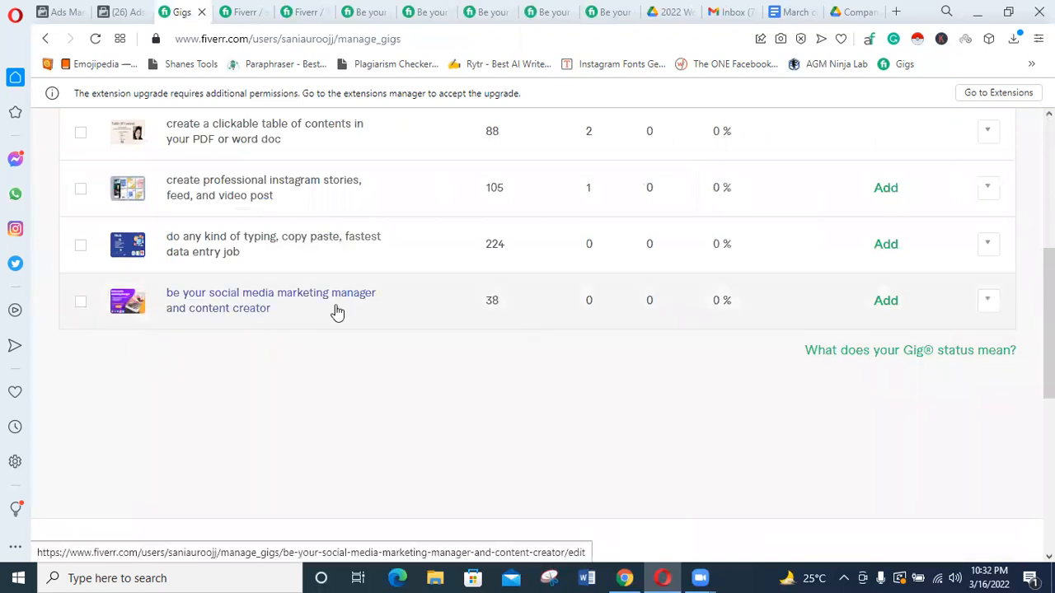
Review the active gigs, highlighting the title, impressions and clicks of the "give you an advice spiritual counseling or listen secrets" gig.
scroll(222, 461, "up", 5)
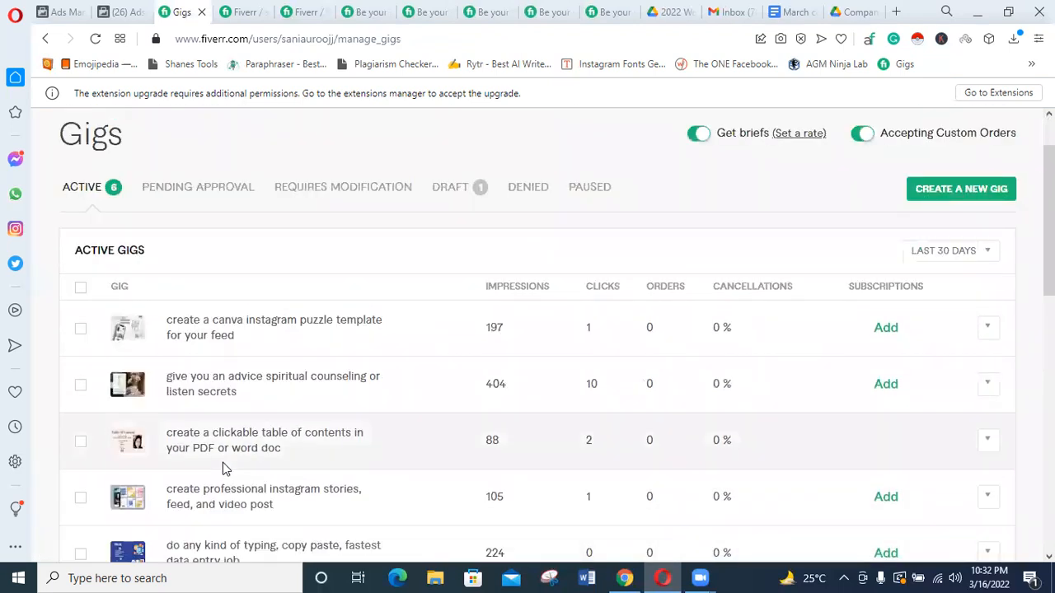
scroll(222, 466, "down", 3)
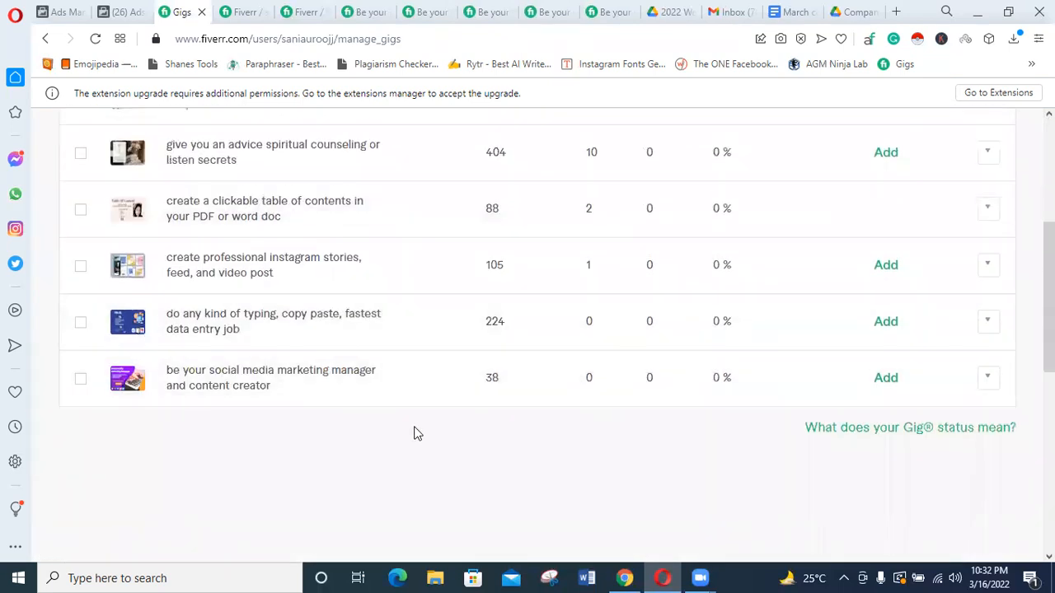
scroll(416, 435, "up", 1)
left_click_drag(343, 247, 165, 229)
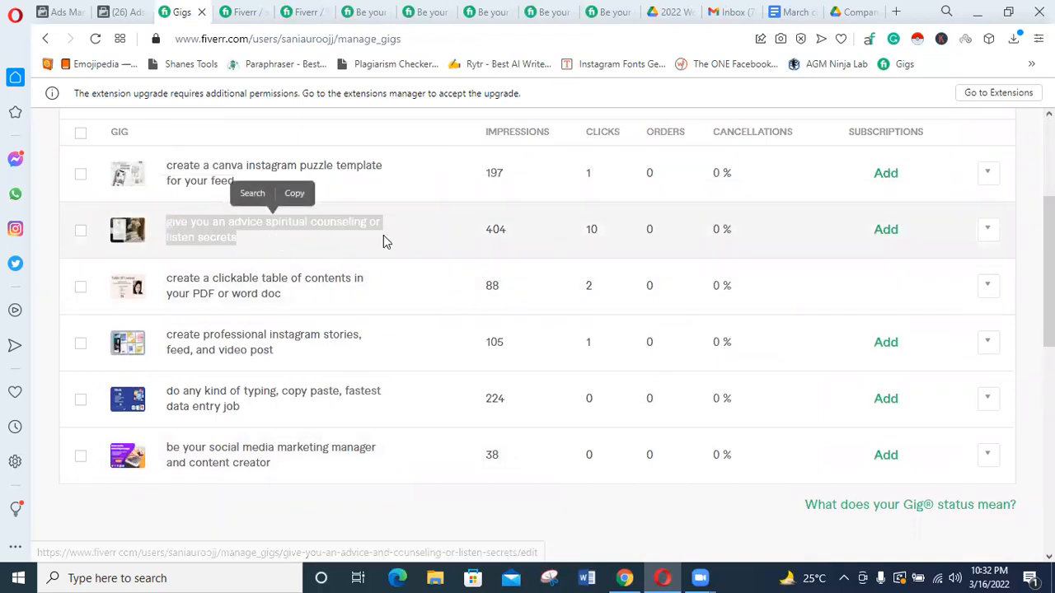
left_click_drag(530, 233, 469, 235)
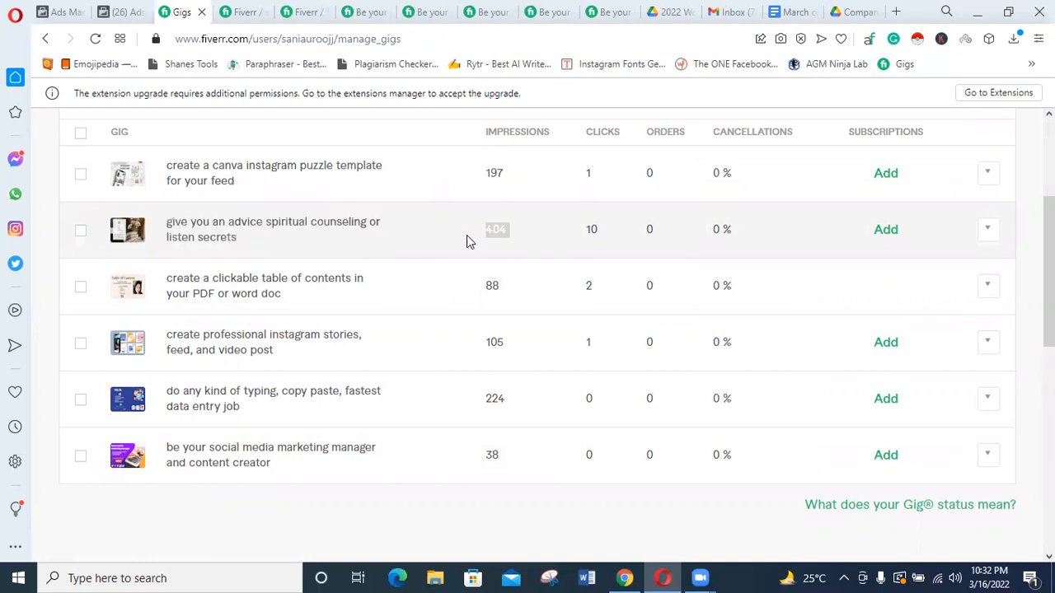
left_click_drag(607, 233, 559, 236)
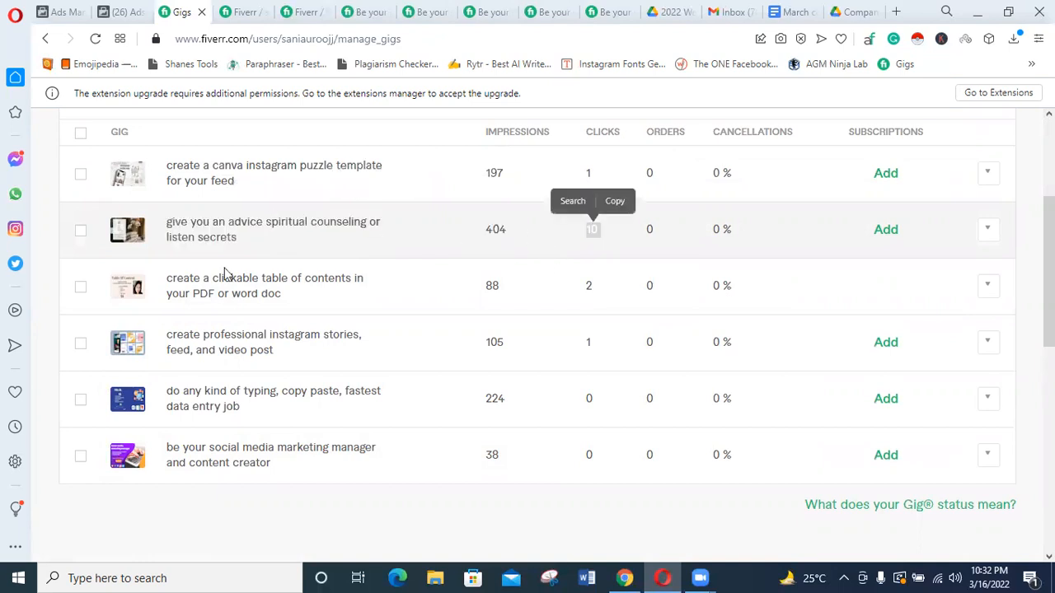
left_click_drag(256, 249, 167, 223)
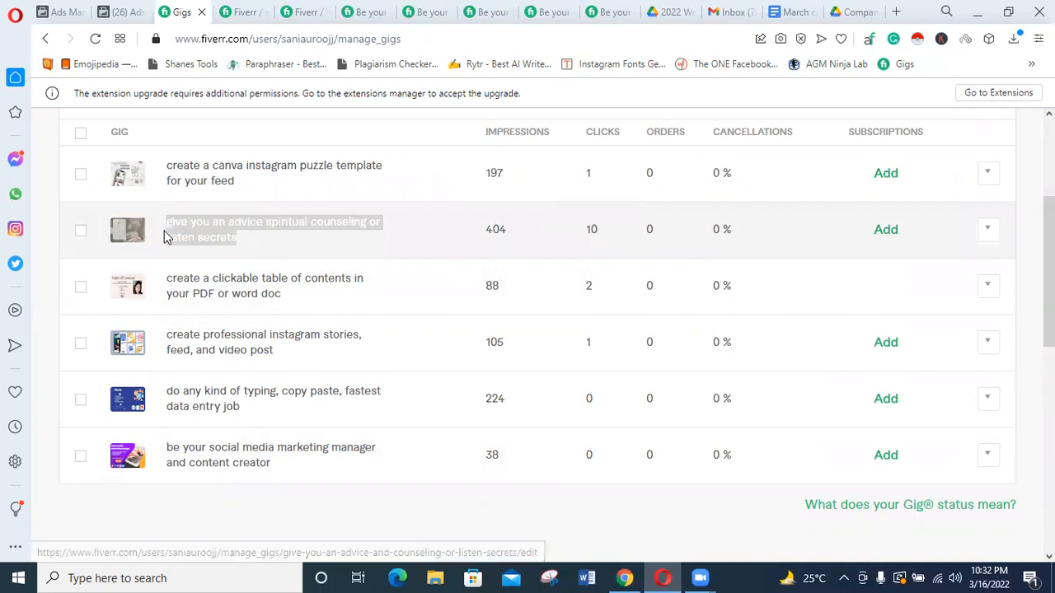
left_click(226, 528)
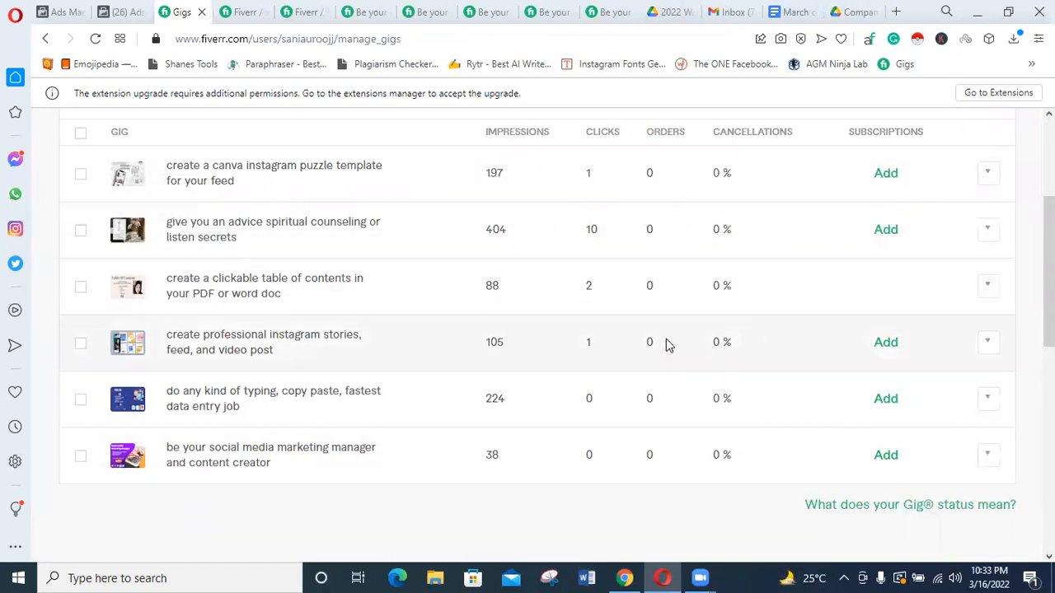
Reopen the content designer gig, highlight its title and look at its gallery images.
left_click(484, 12)
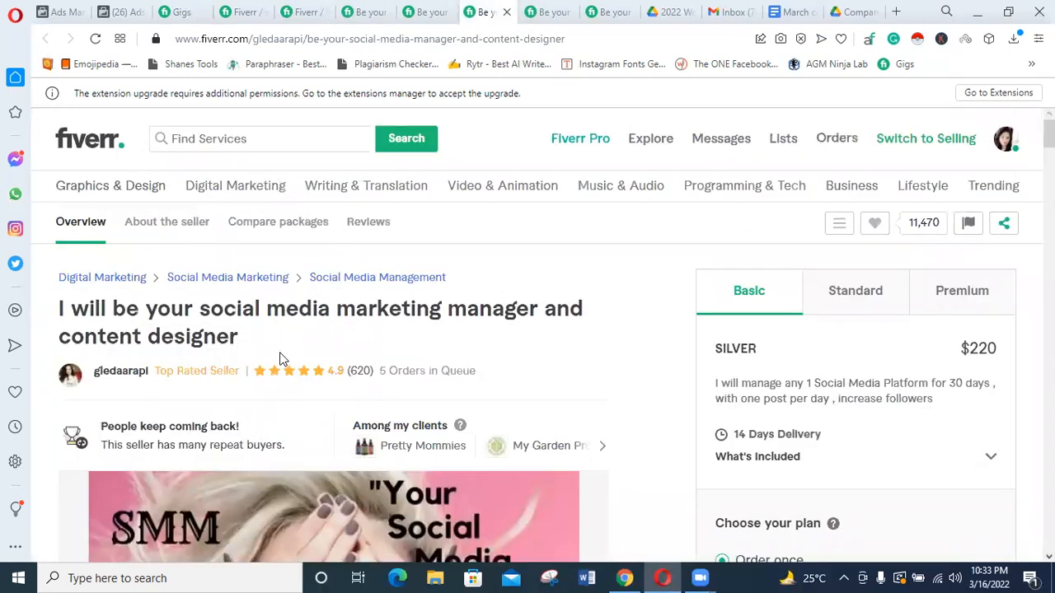
left_click_drag(274, 346, 4, 301)
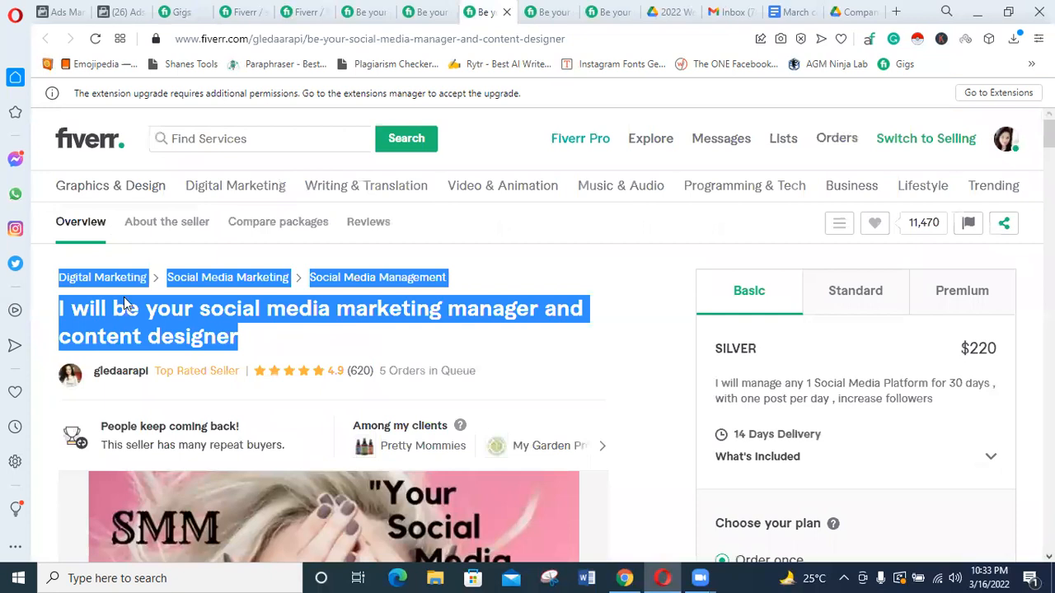
scroll(242, 437, "down", 2)
scroll(197, 433, "down", 2)
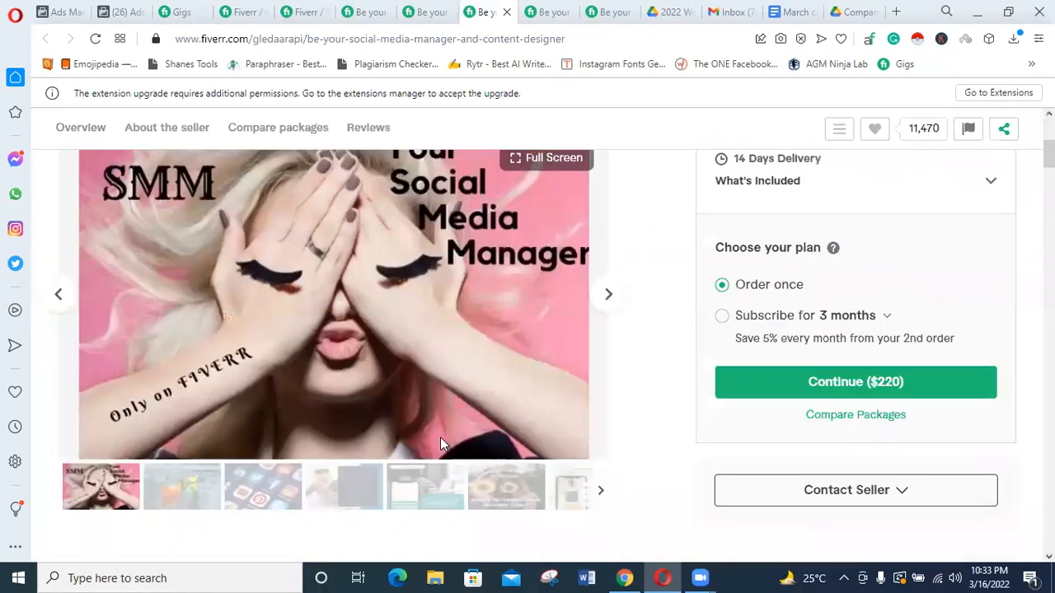
Highlight the introductory paragraphs under About This Gig of the content designer gig and examine its list of services.
scroll(440, 445, "down", 5)
left_click_drag(81, 283, 302, 517)
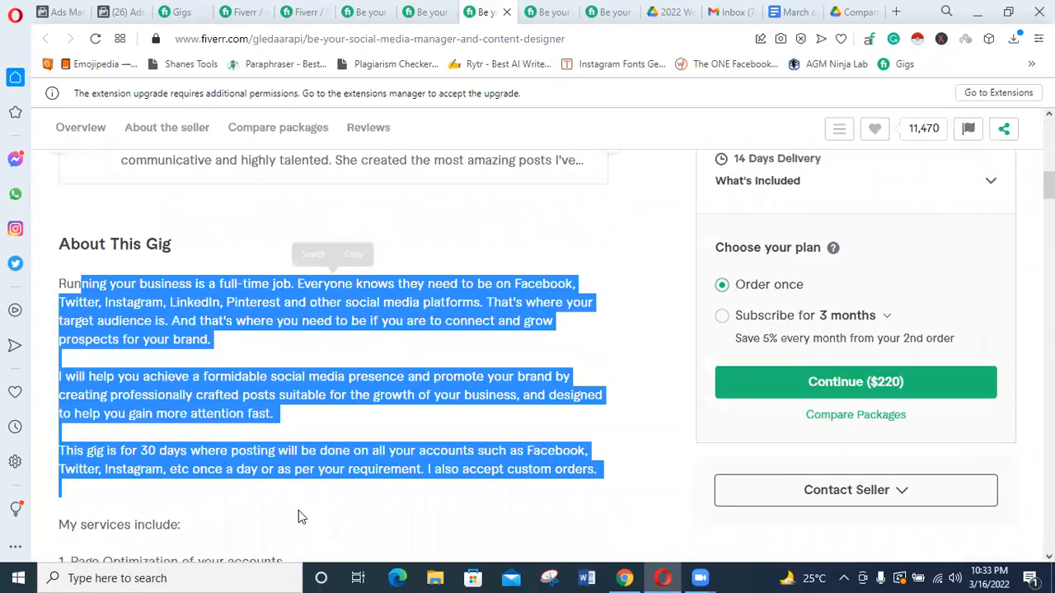
scroll(298, 510, "down", 3)
scroll(299, 510, "up", 5)
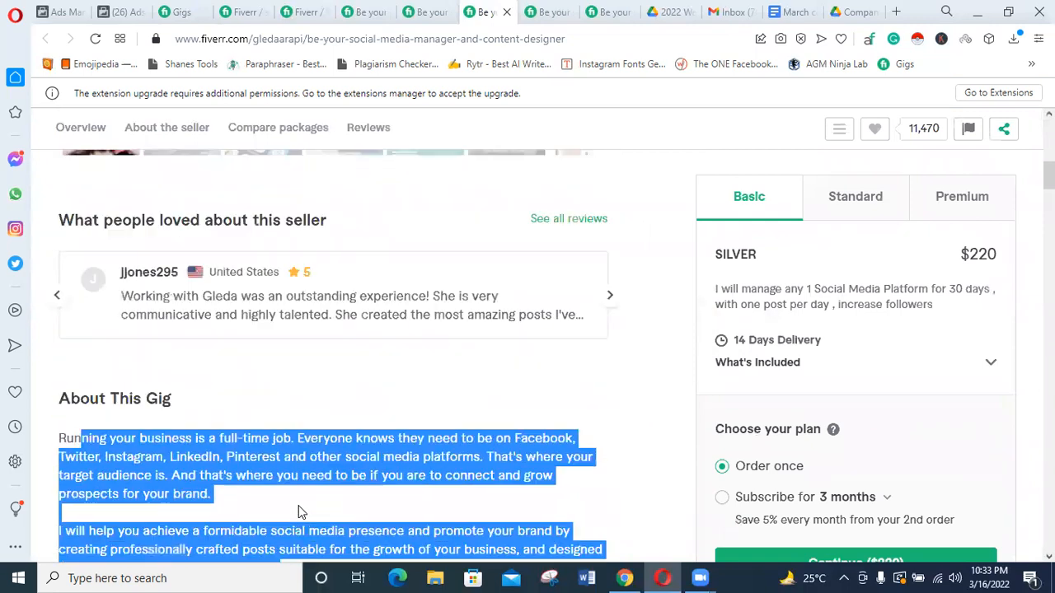
scroll(296, 503, "down", 2)
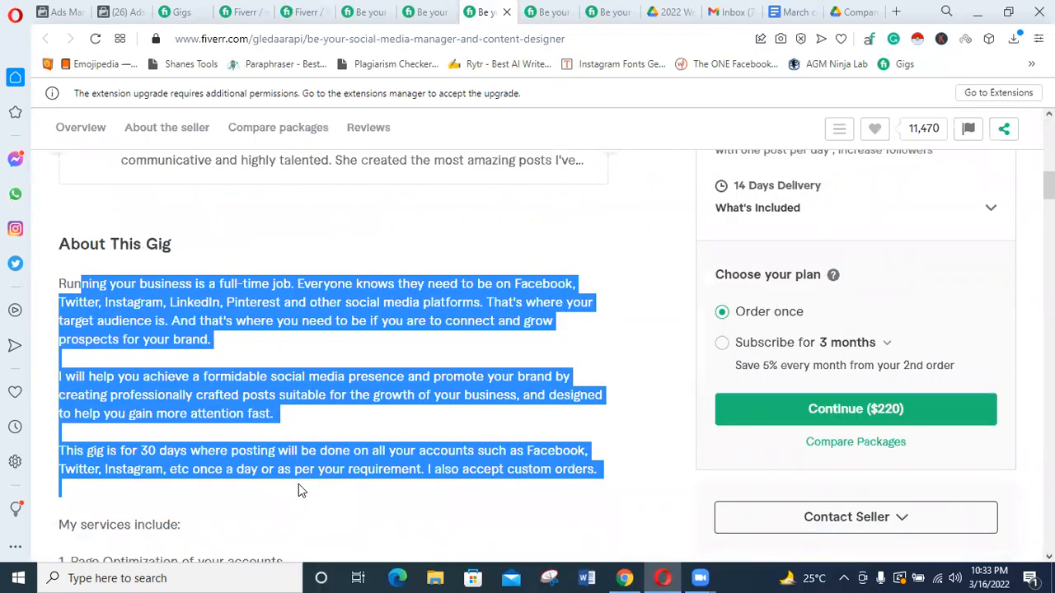
key("XF86AudioMute")
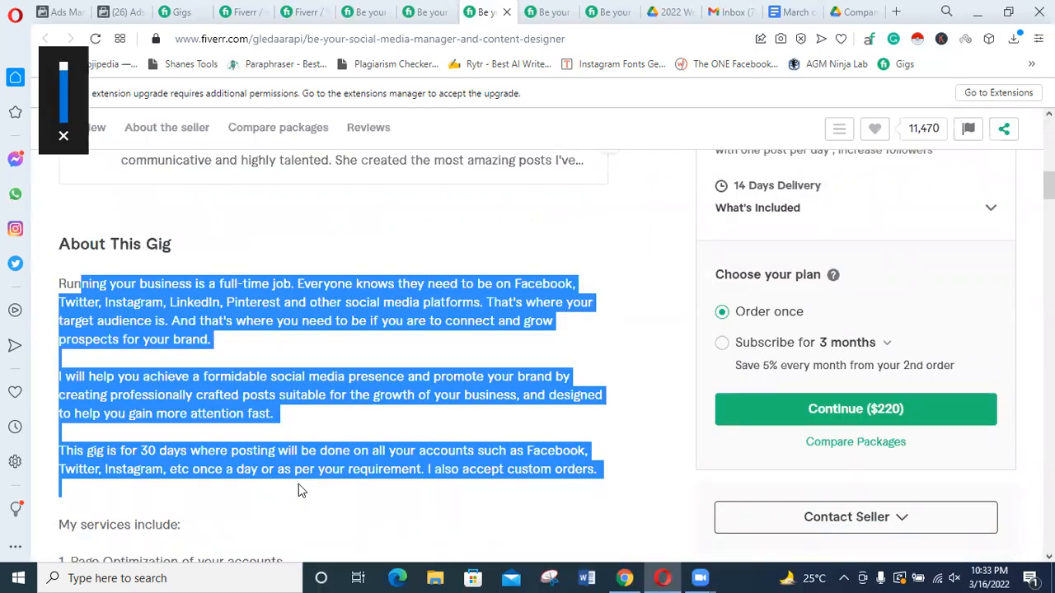
key("XF86AudioMute")
scroll(289, 358, "down", 2)
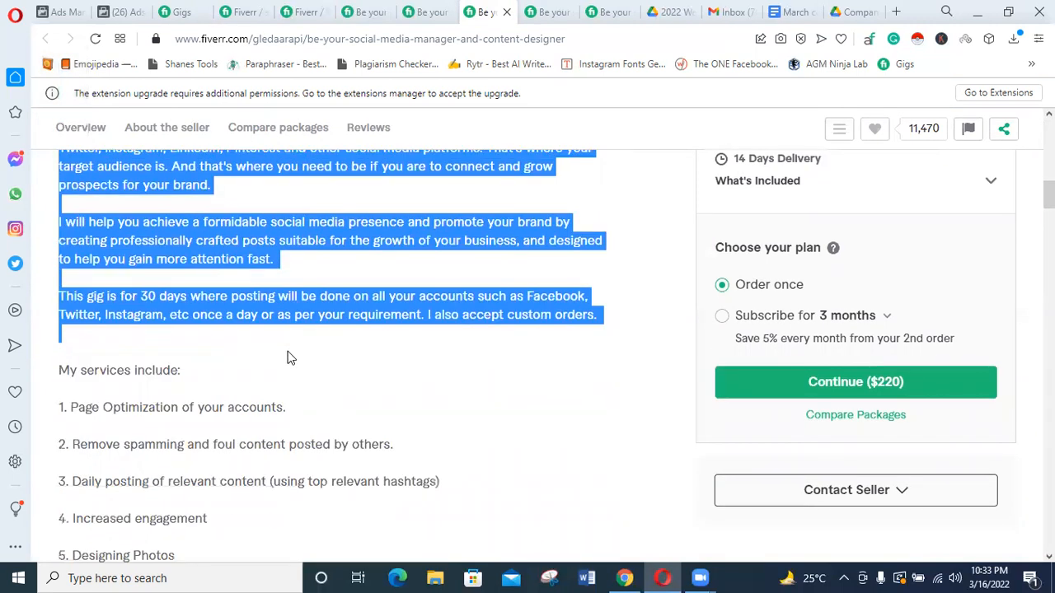
scroll(289, 356, "up", 1)
scroll(289, 357, "up", 2)
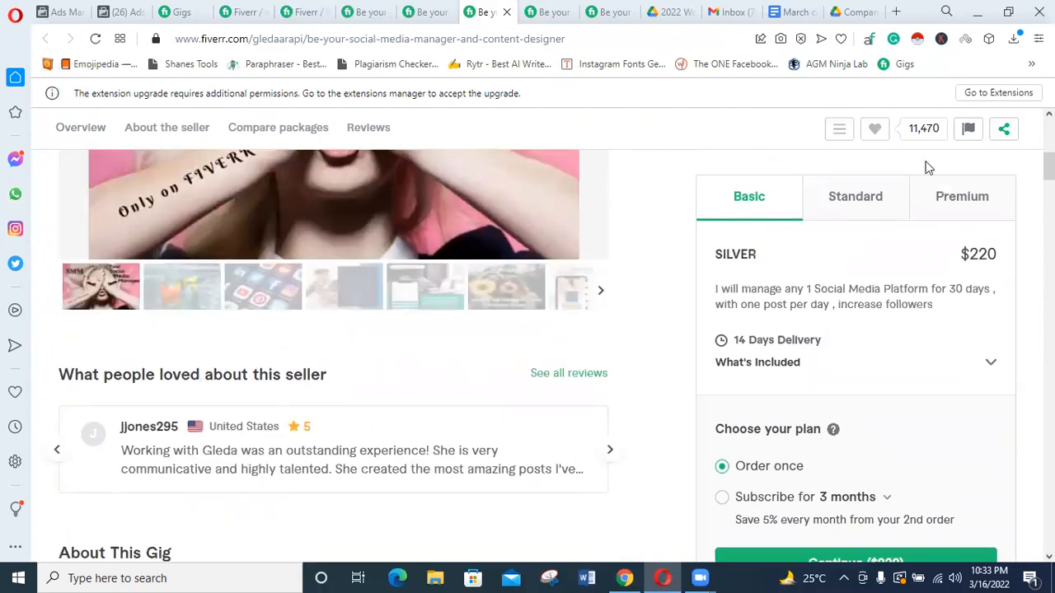
In the SEO article writing gig's edit form, set the category to Digital Marketing and the subcategory to Social Media Marketing.
left_click(255, 8)
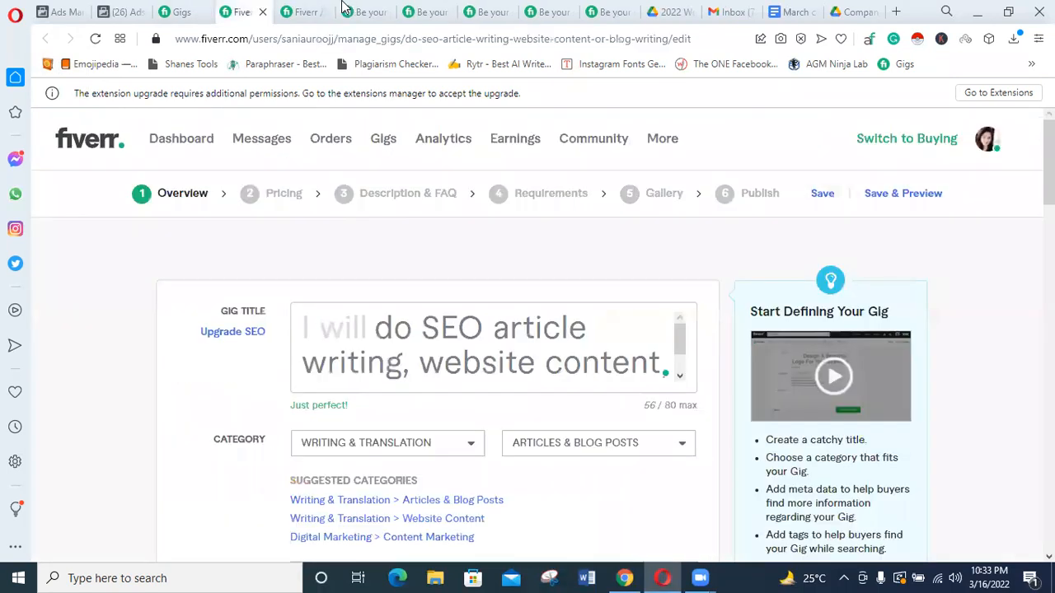
scroll(541, 407, "down", 2)
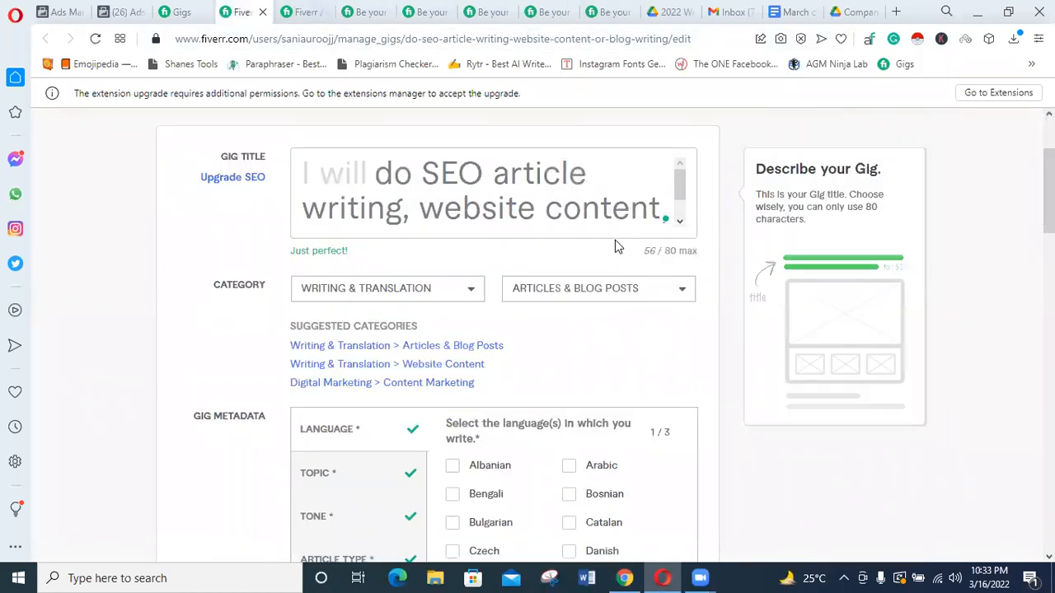
scroll(610, 251, "down", 1)
scroll(603, 240, "up", 1)
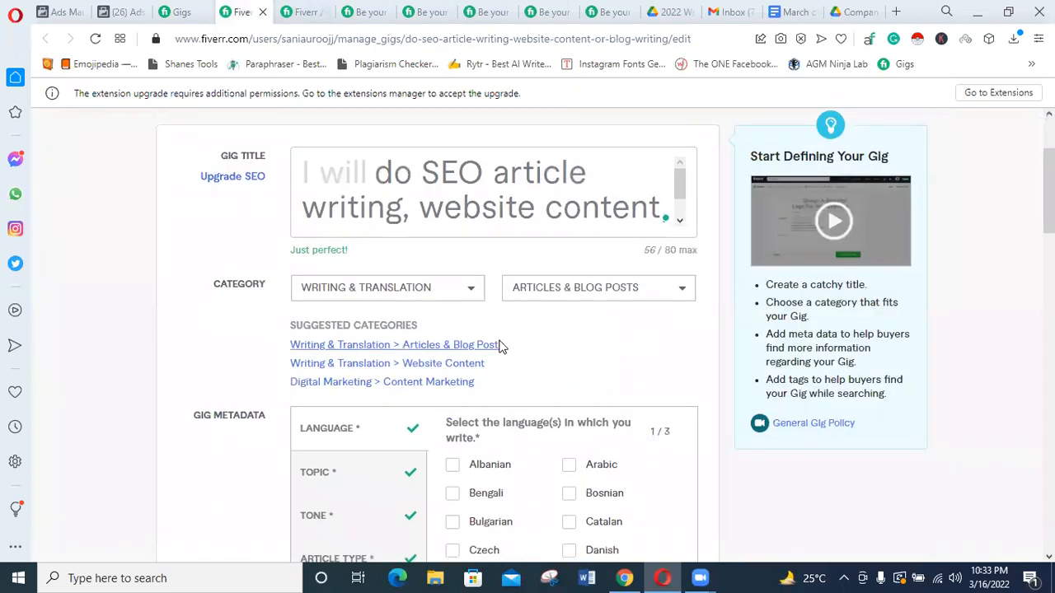
scroll(500, 344, "down", 2)
left_click(447, 144)
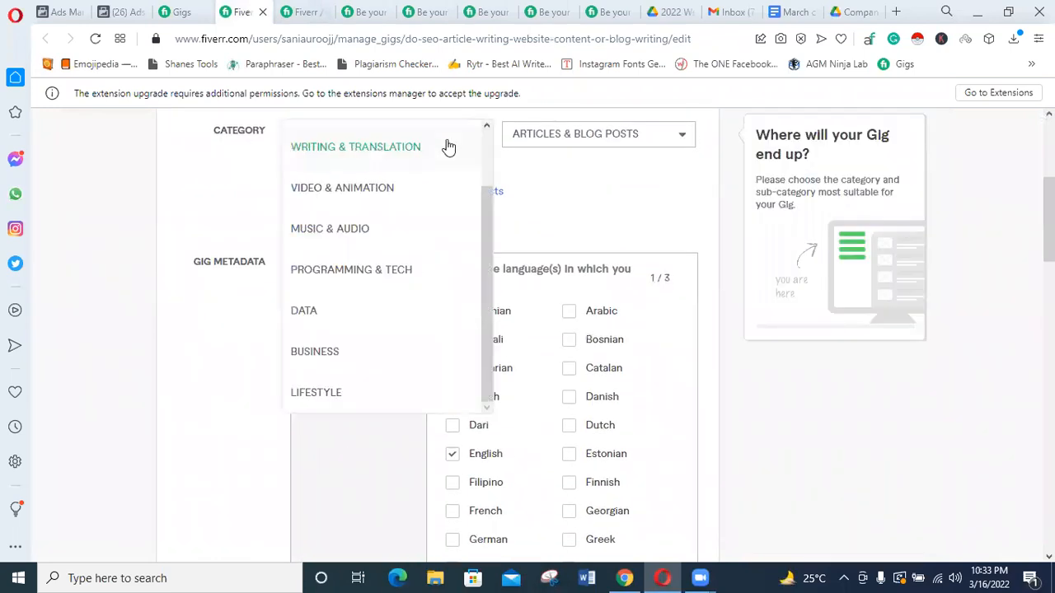
scroll(404, 313, "down", 2)
scroll(393, 332, "up", 5)
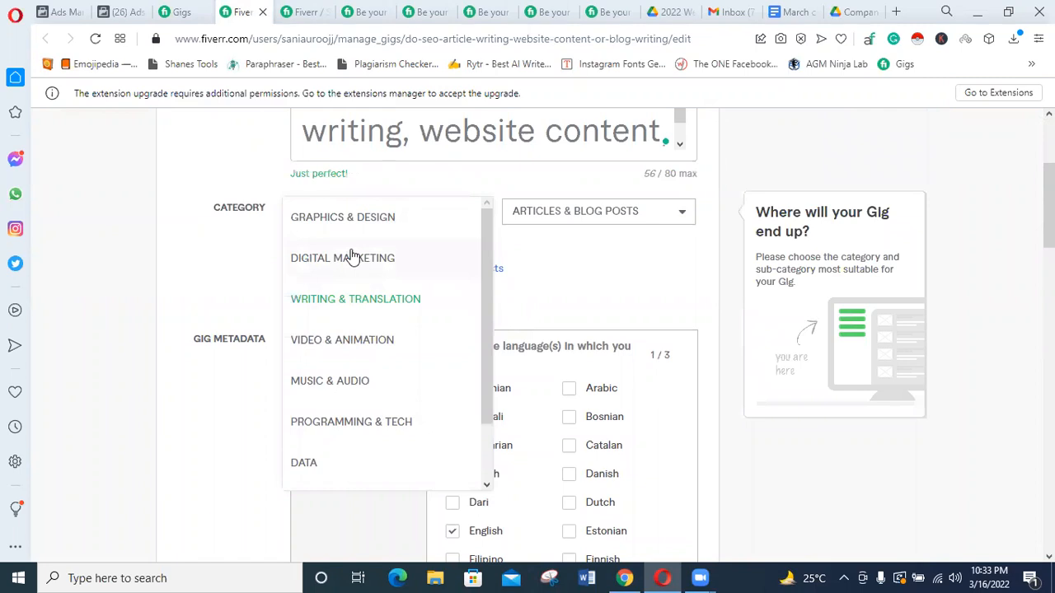
left_click(352, 260)
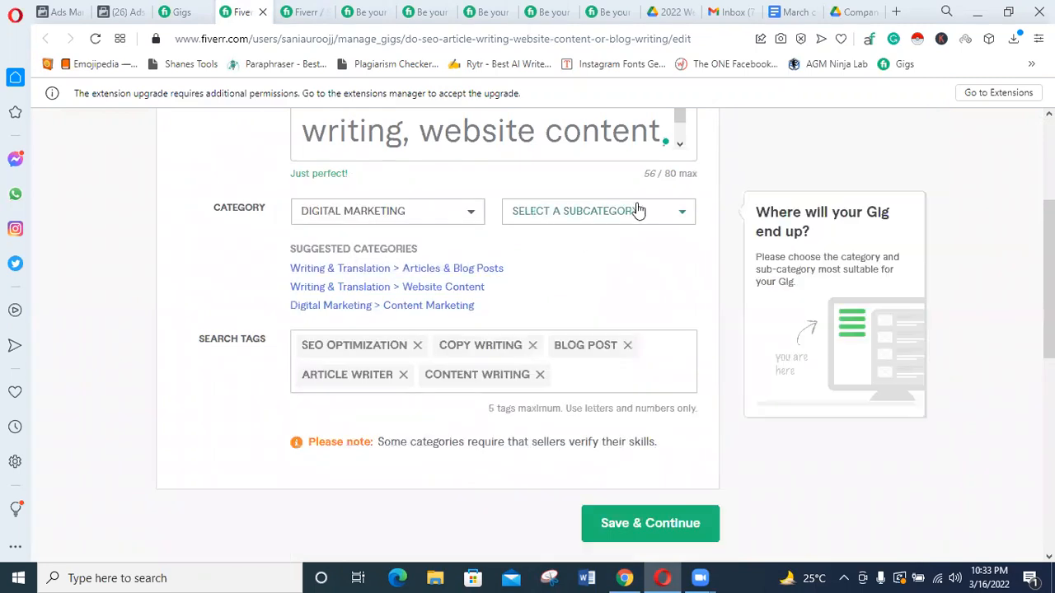
left_click(636, 210)
left_click(577, 260)
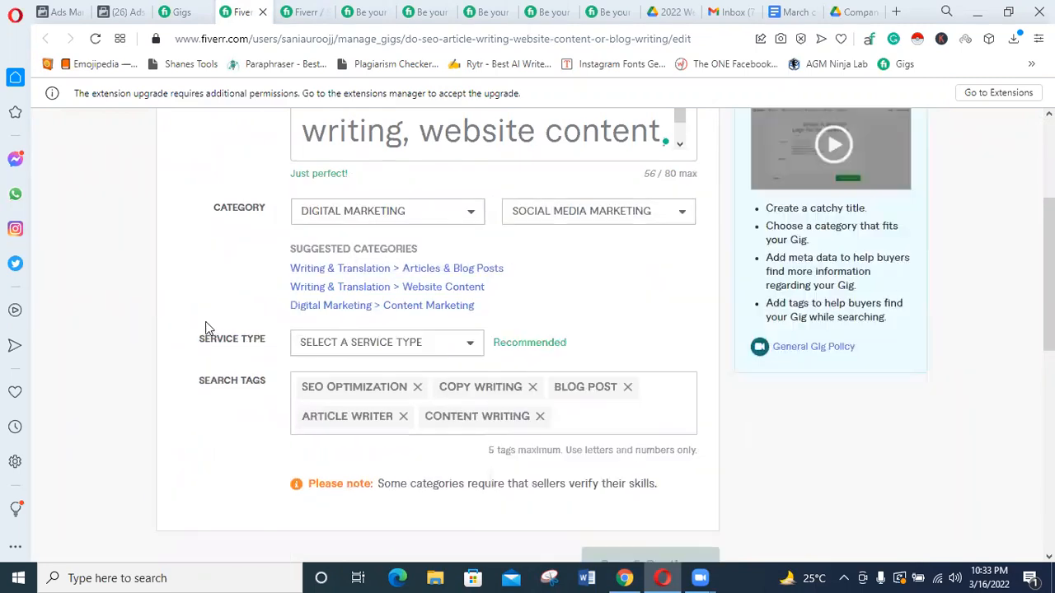
Select Facebook, Instagram and LinkedIn as the supported platforms in the gig metadata.
scroll(454, 404, "down", 2)
scroll(400, 468, "down", 2)
scroll(396, 438, "up", 3)
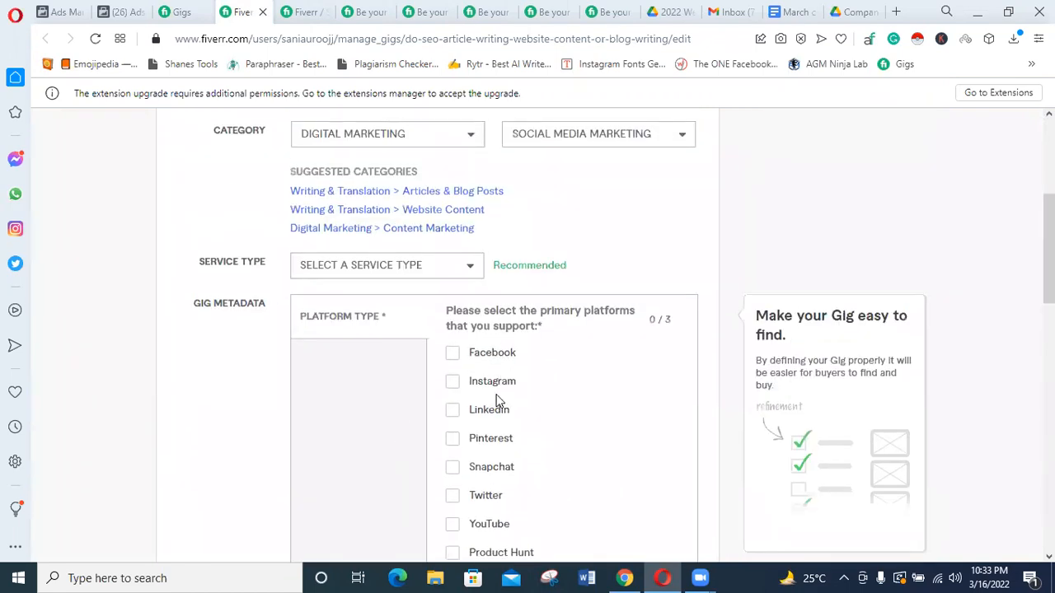
left_click(452, 353)
left_click(452, 383)
left_click(452, 410)
scroll(465, 420, "down", 1)
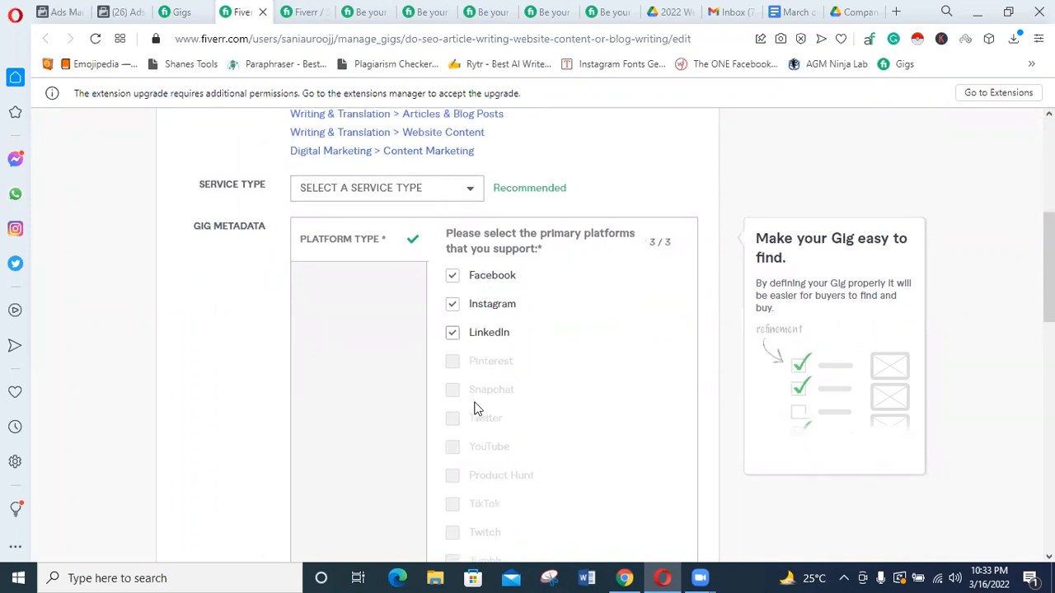
Set the gig's service type to Social Media Management.
scroll(473, 408, "down", 2)
scroll(473, 407, "up", 3)
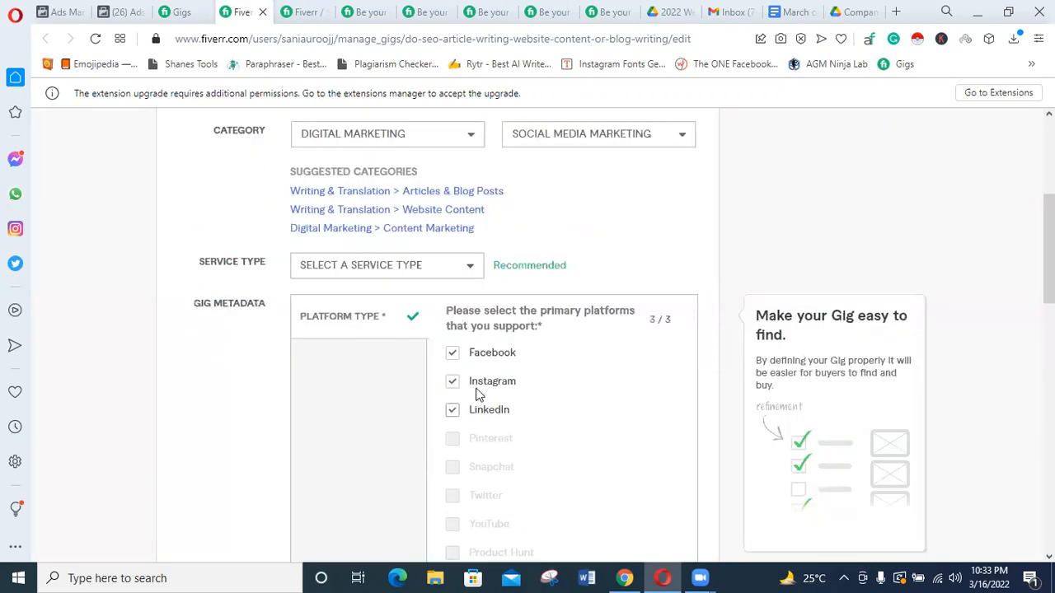
left_click(469, 274)
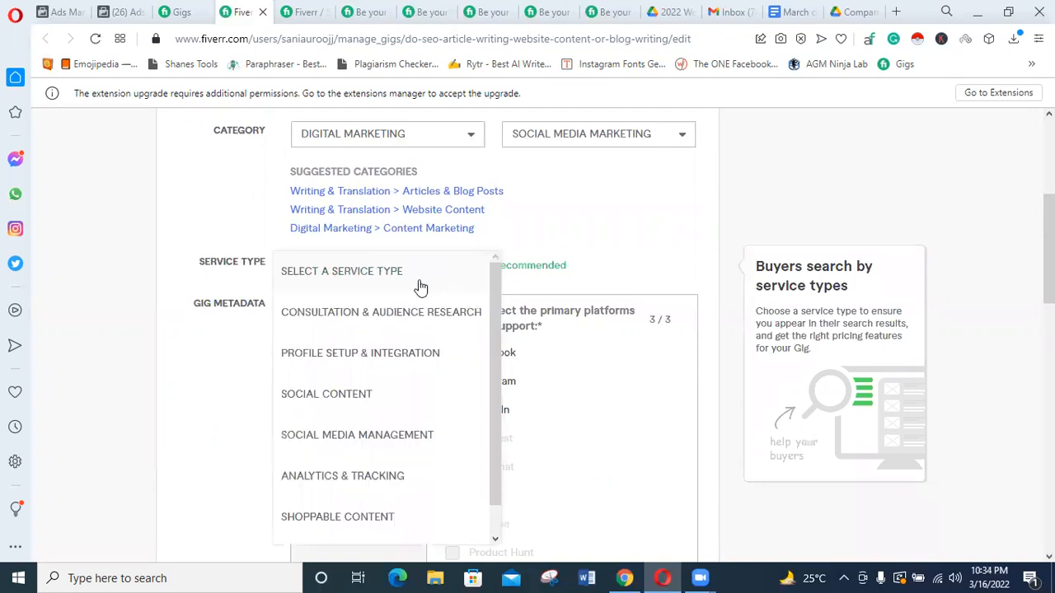
scroll(379, 396, "down", 1)
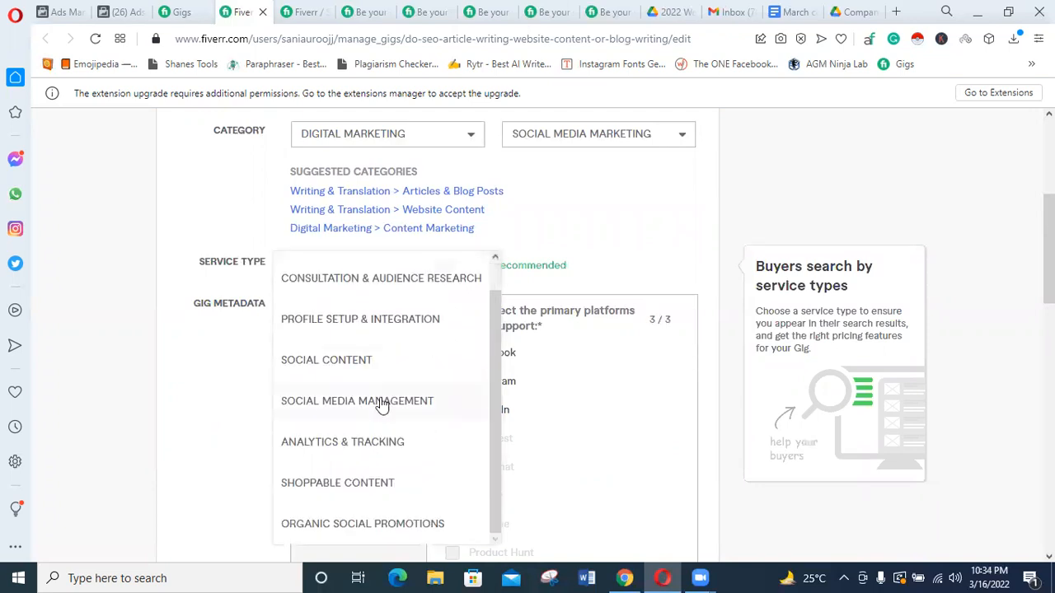
scroll(382, 406, "down", 1)
left_click(414, 336)
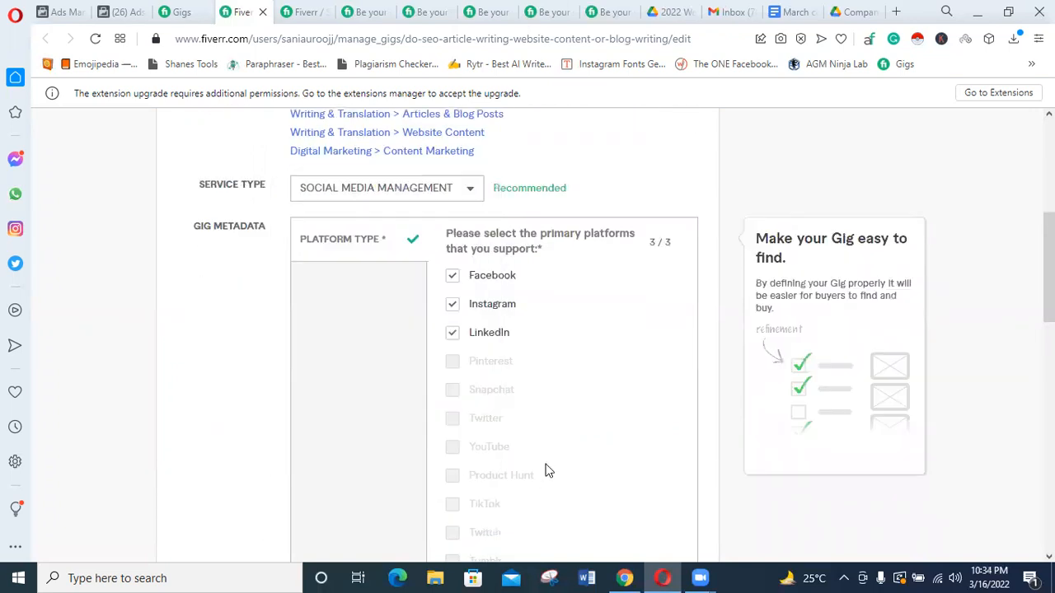
Replace LinkedIn with Pinterest among the supported platforms in the gig metadata, keeping Facebook and Instagram selected.
scroll(367, 335, "up", 1)
scroll(368, 336, "down", 2)
scroll(368, 341, "down", 2)
scroll(368, 342, "up", 3)
left_click(452, 277)
left_click(452, 304)
left_click(453, 332)
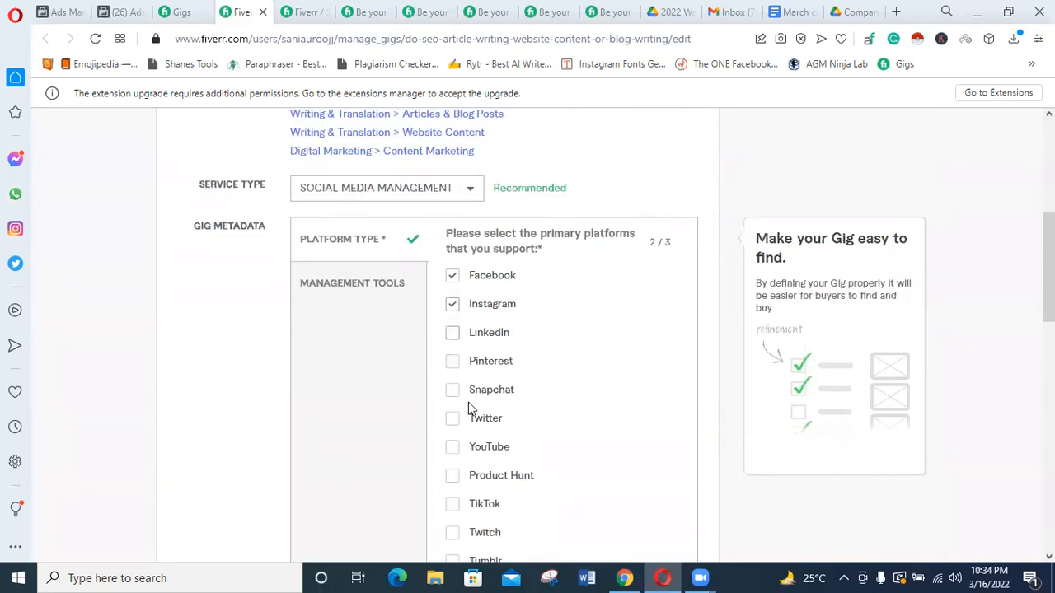
left_click(454, 333)
left_click(452, 363)
scroll(365, 396, "down", 1)
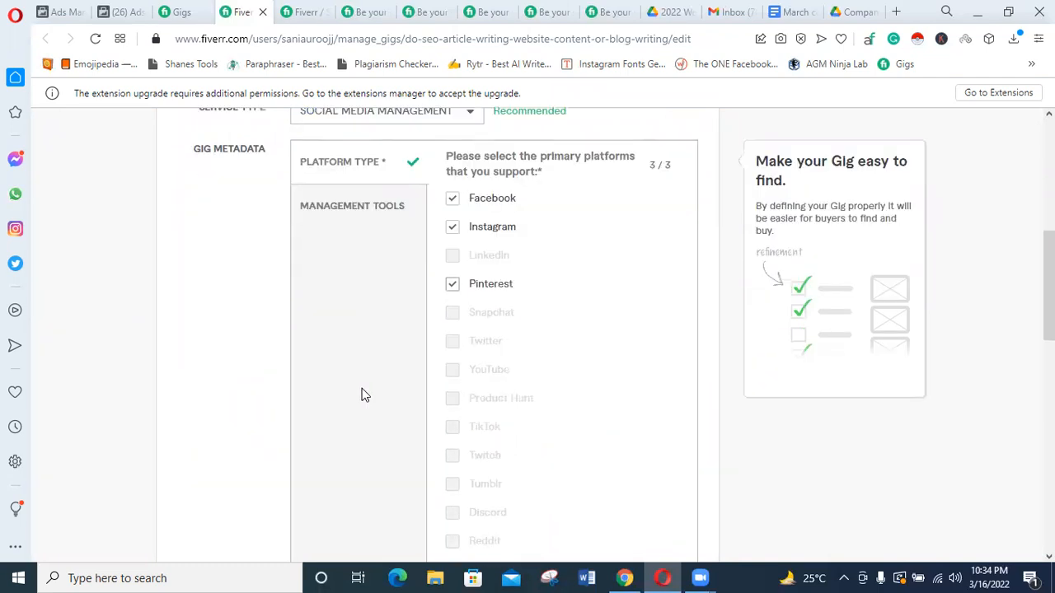
Set the gig's category back to Writing & Translation and the subcategory to Articles & Blog Posts.
scroll(365, 396, "down", 1)
scroll(469, 346, "up", 3)
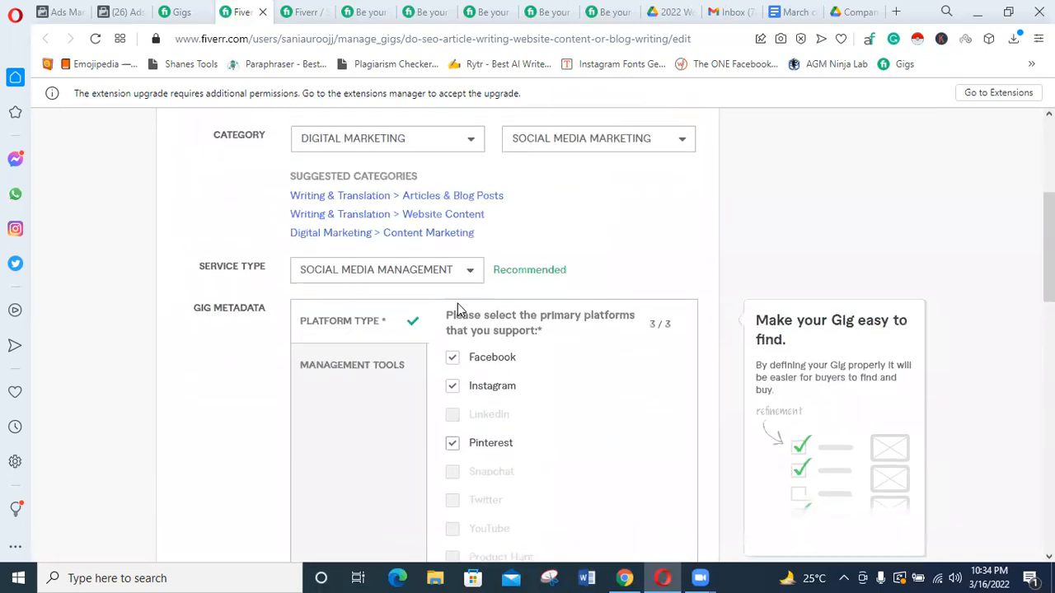
scroll(457, 309, "up", 2)
left_click(455, 288)
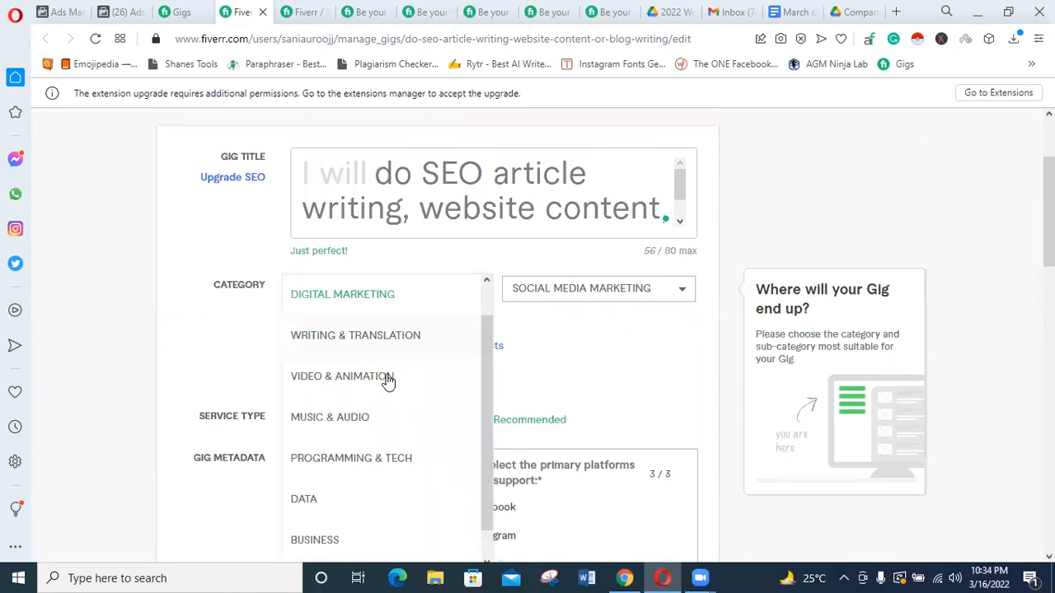
left_click(461, 334)
left_click(631, 291)
left_click(608, 300)
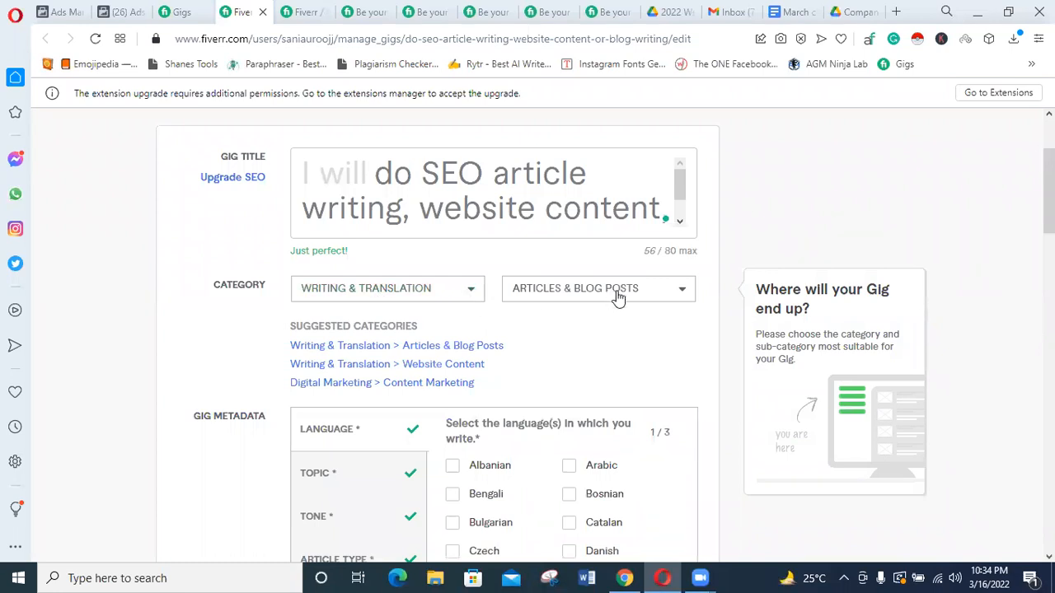
Examine the selected options in the gig metadata for language, topic, tone and article type.
scroll(598, 322, "down", 3)
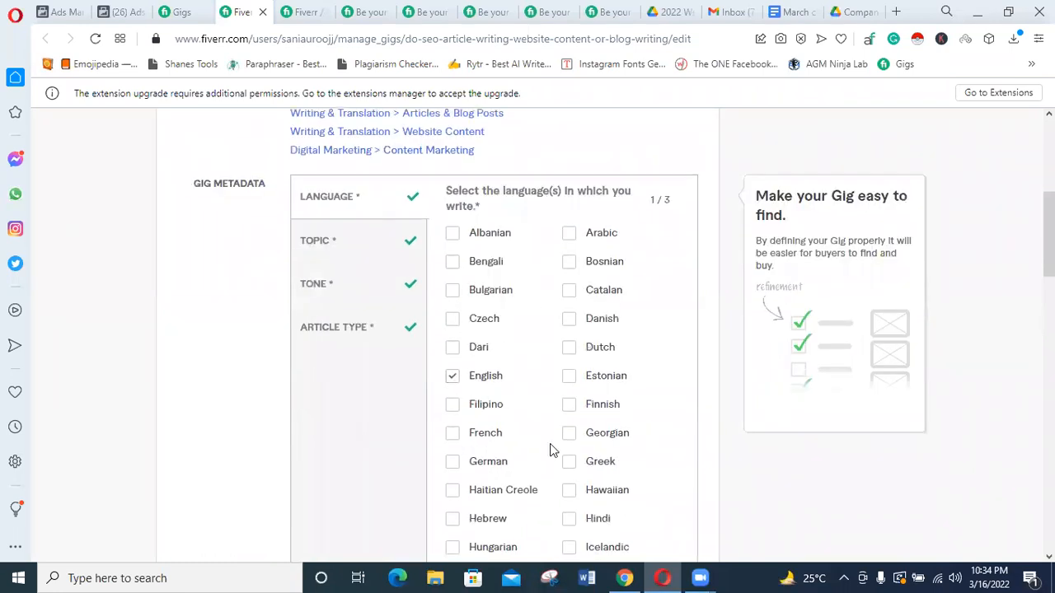
scroll(548, 447, "down", 2)
scroll(544, 447, "up", 1)
scroll(544, 448, "down", 3)
scroll(544, 447, "up", 4)
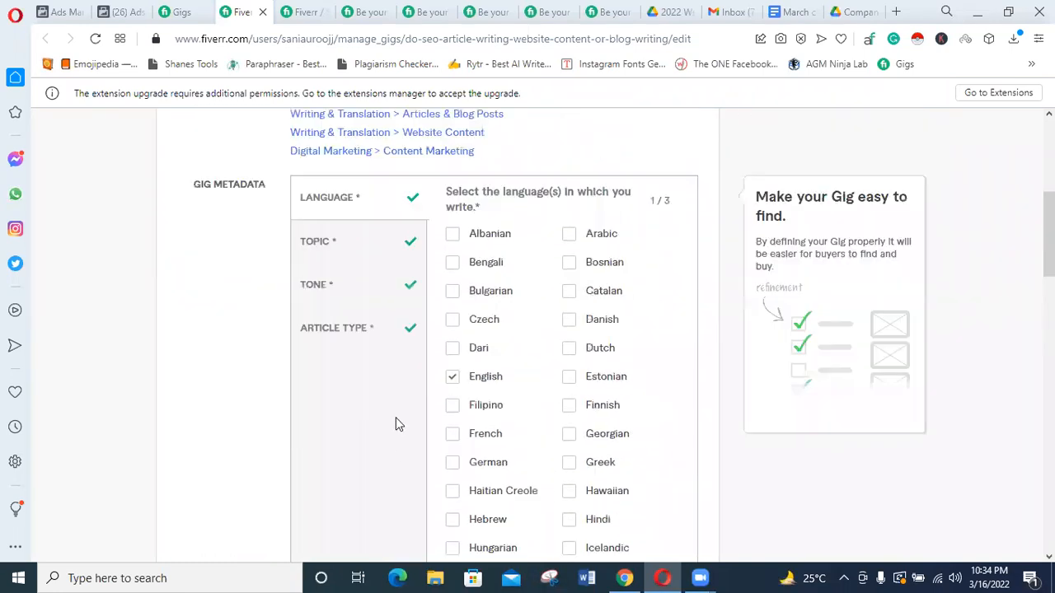
left_click(339, 252)
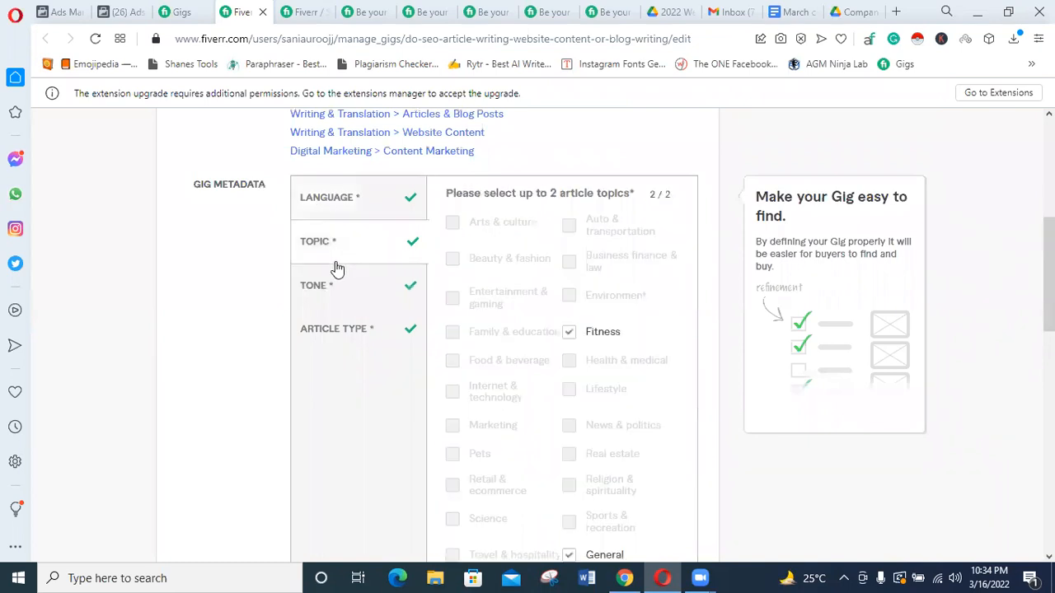
scroll(544, 363, "down", 1)
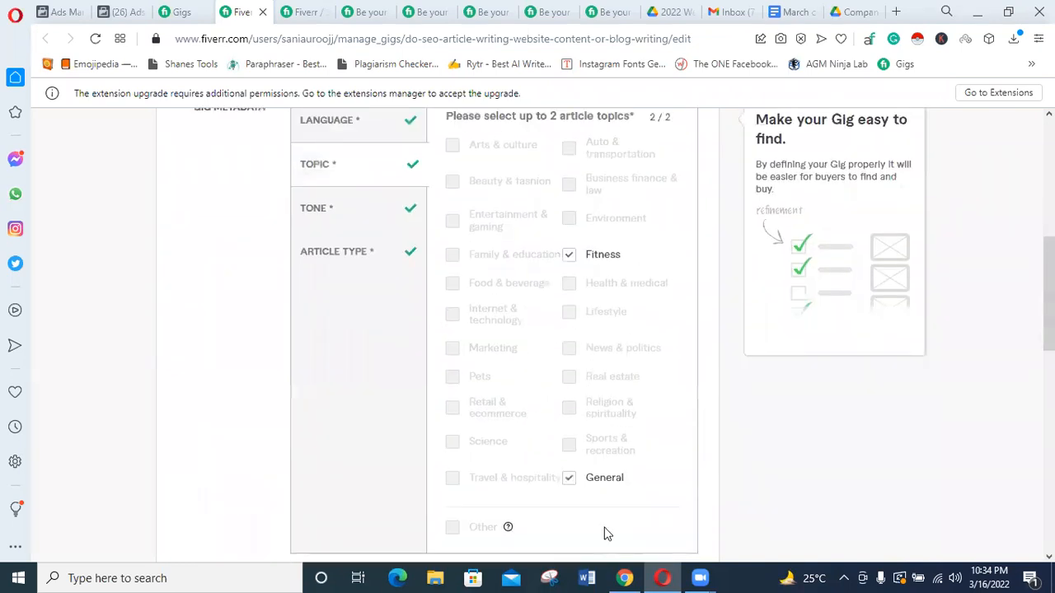
left_click(321, 221)
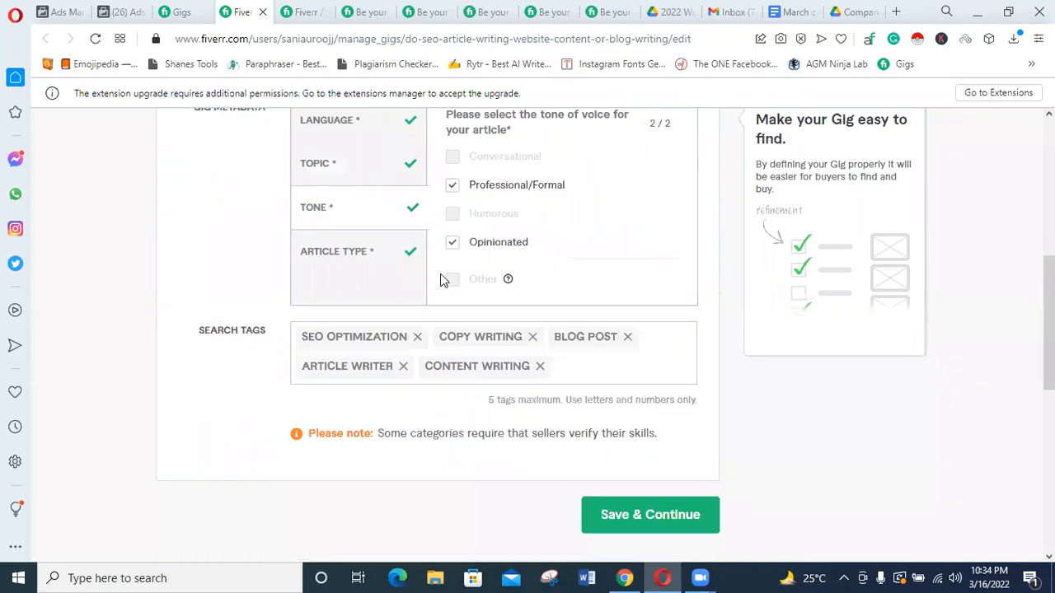
scroll(627, 375, "up", 2)
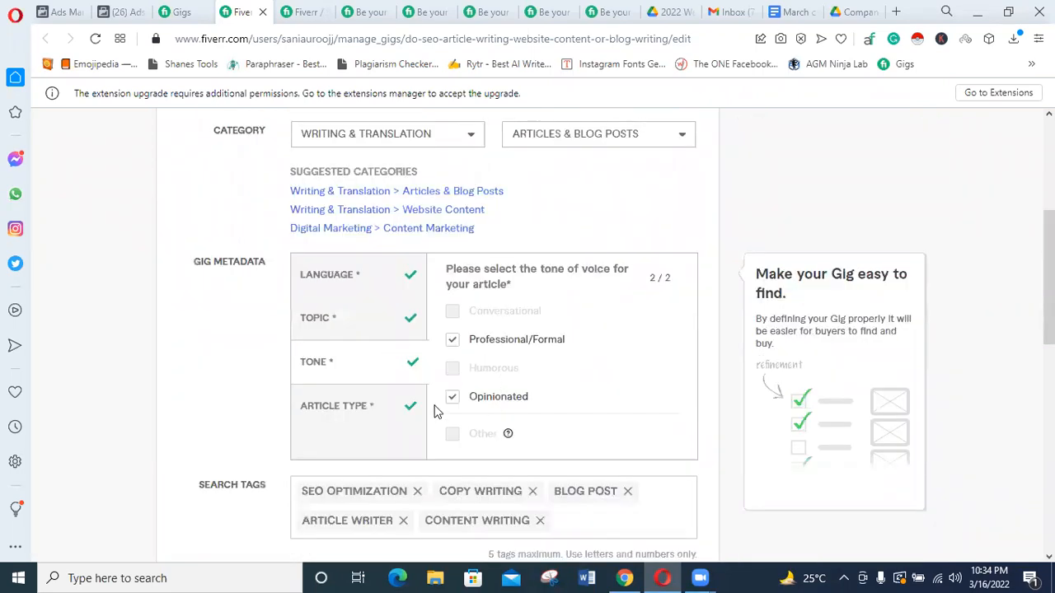
left_click(351, 404)
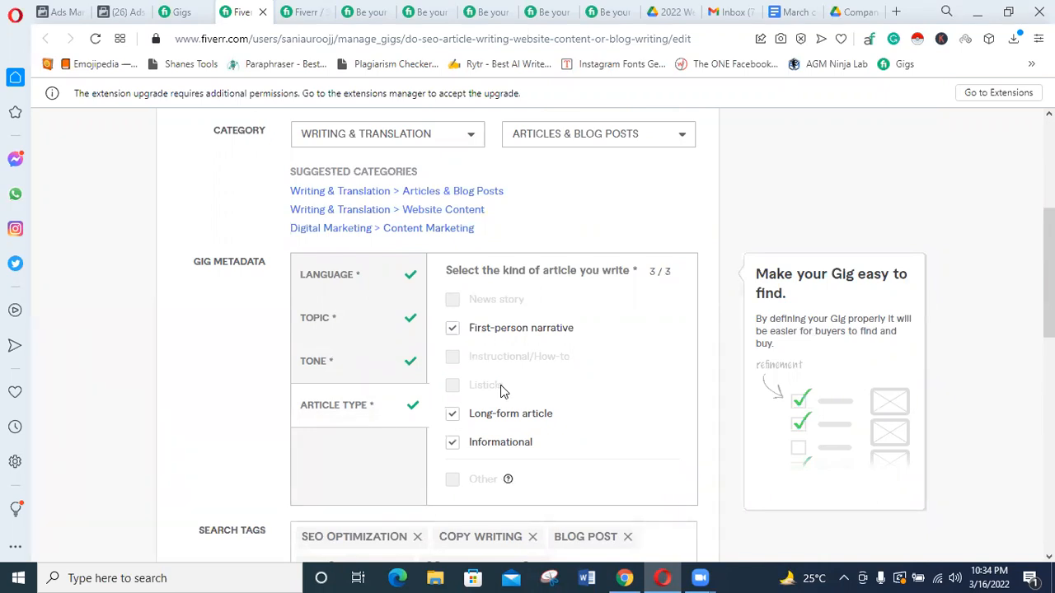
key("XF86AudioMute")
key("XF86AudioMute")
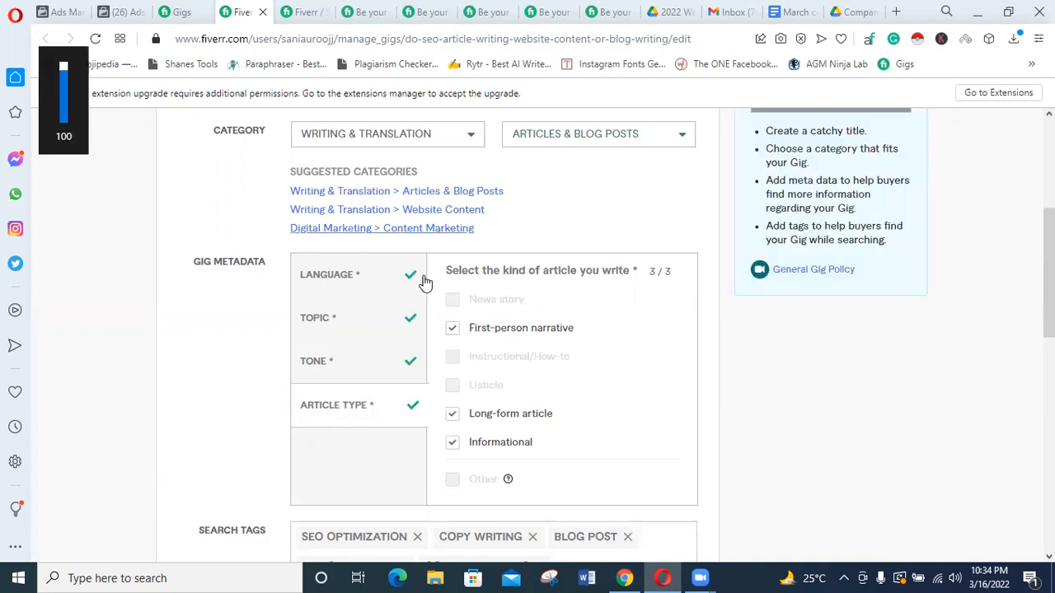
Look at the gig's search tags and highlight the related tags of the social media marketing manager and content creator gig for comparison.
scroll(424, 283, "down", 3)
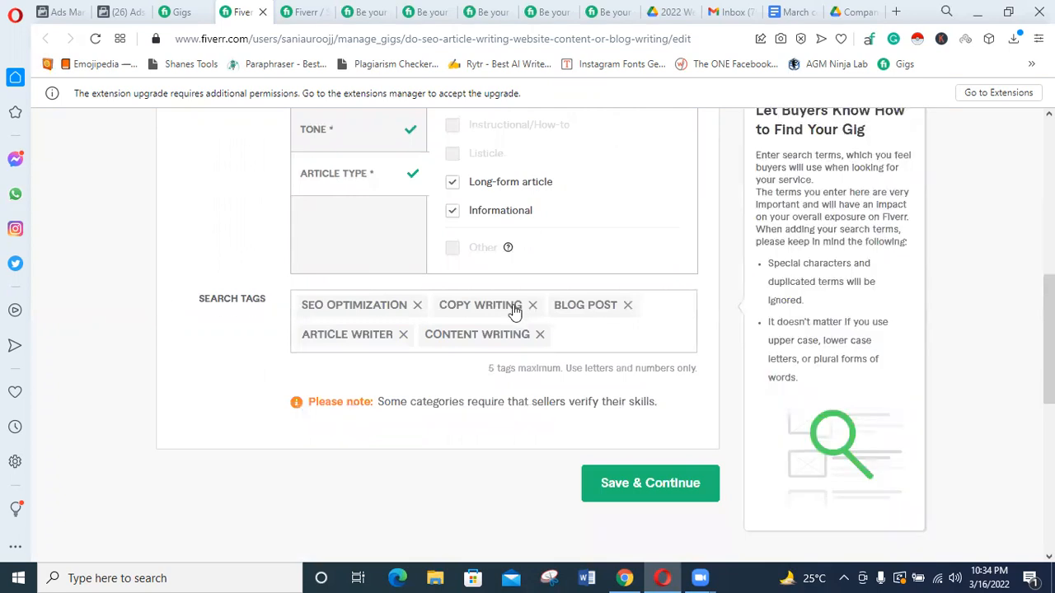
key("ctrl+Tab")
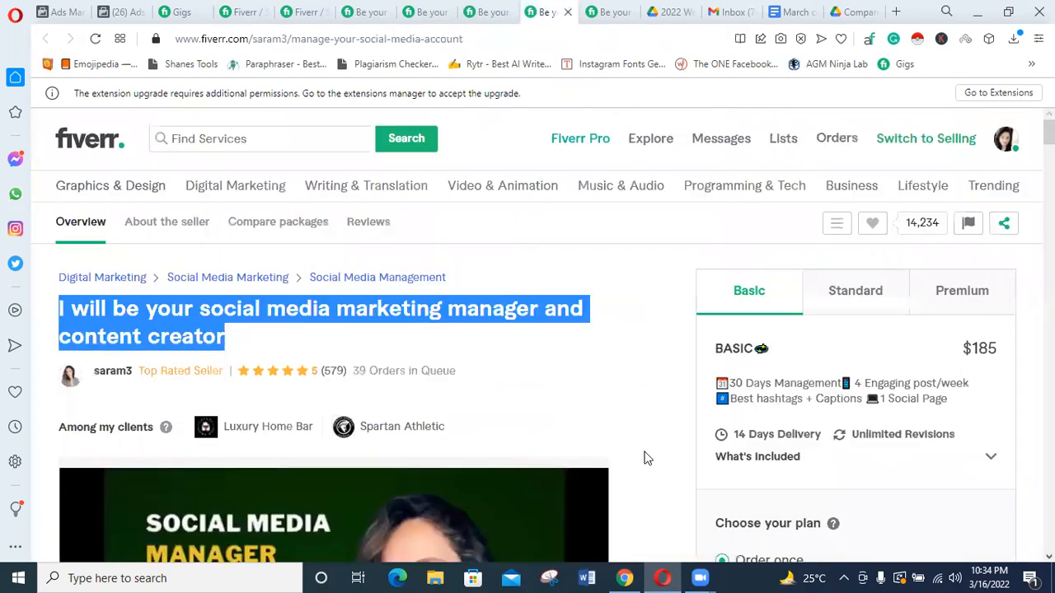
scroll(647, 458, "down", 20)
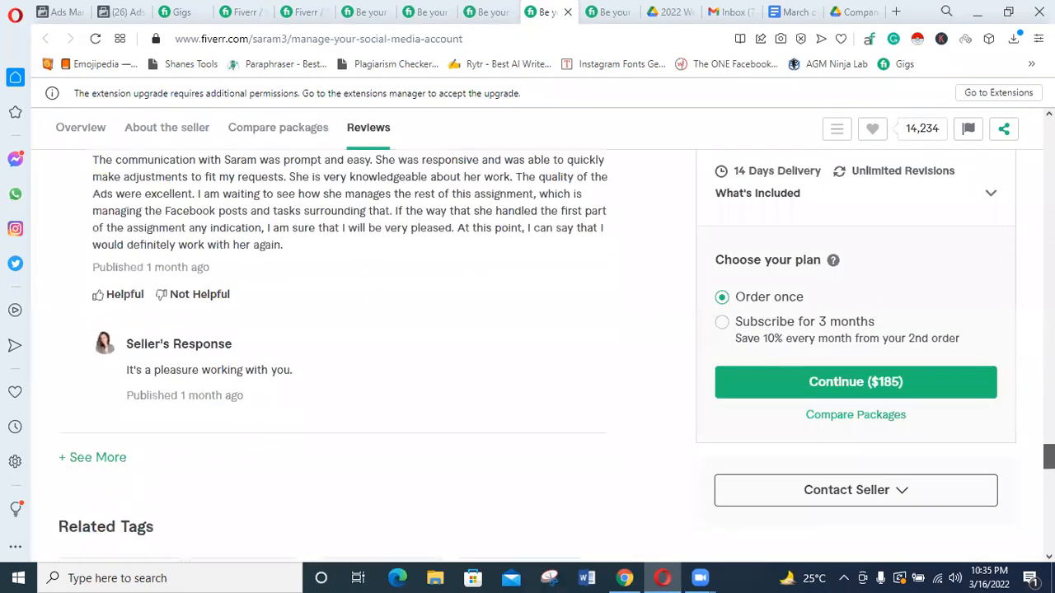
scroll(210, 284, "down", 3)
scroll(211, 284, "up", 1)
left_click_drag(46, 444, 595, 449)
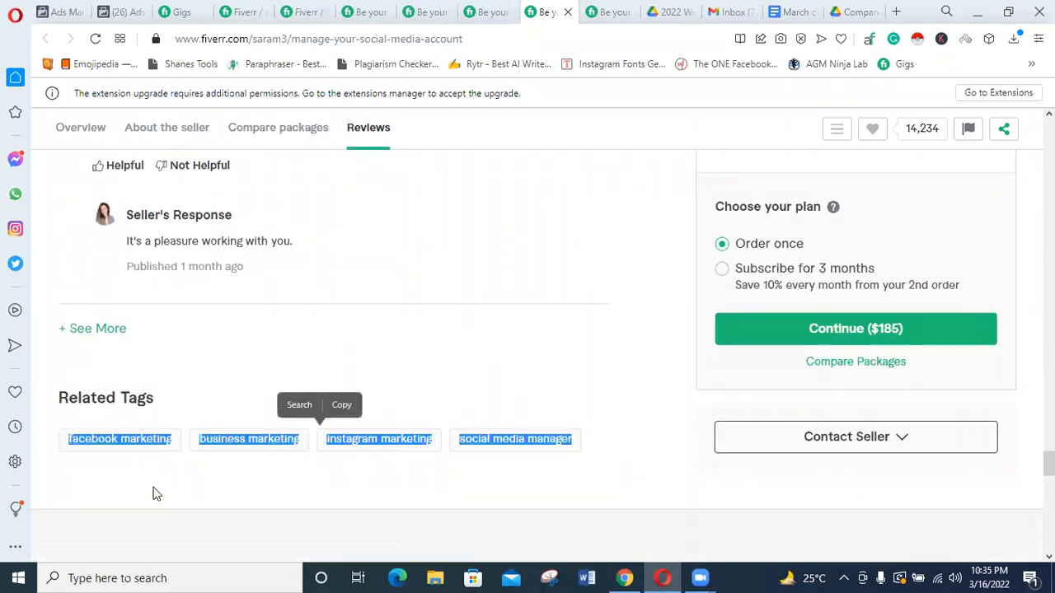
Open the social marketing advisor gig and highlight its related tags below the reviews.
left_click(606, 12)
scroll(401, 455, "down", 10)
left_click_drag(1049, 253, 1049, 449)
left_click_drag(173, 413, 74, 382)
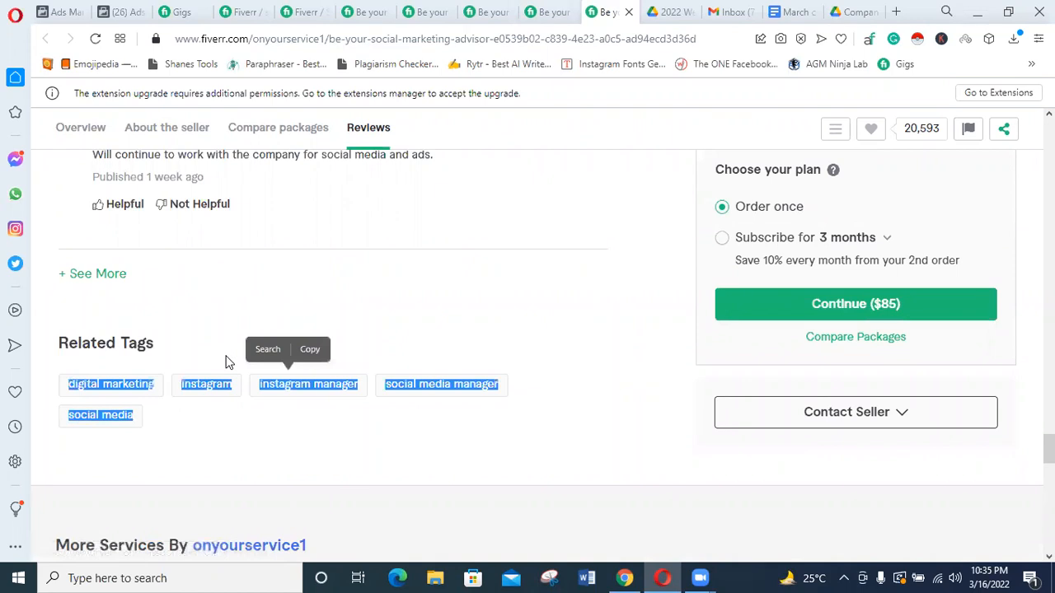
Return to the SEO article writing gig's edit form and save the overview to continue to the Scope & Pricing packages.
left_click(428, 11)
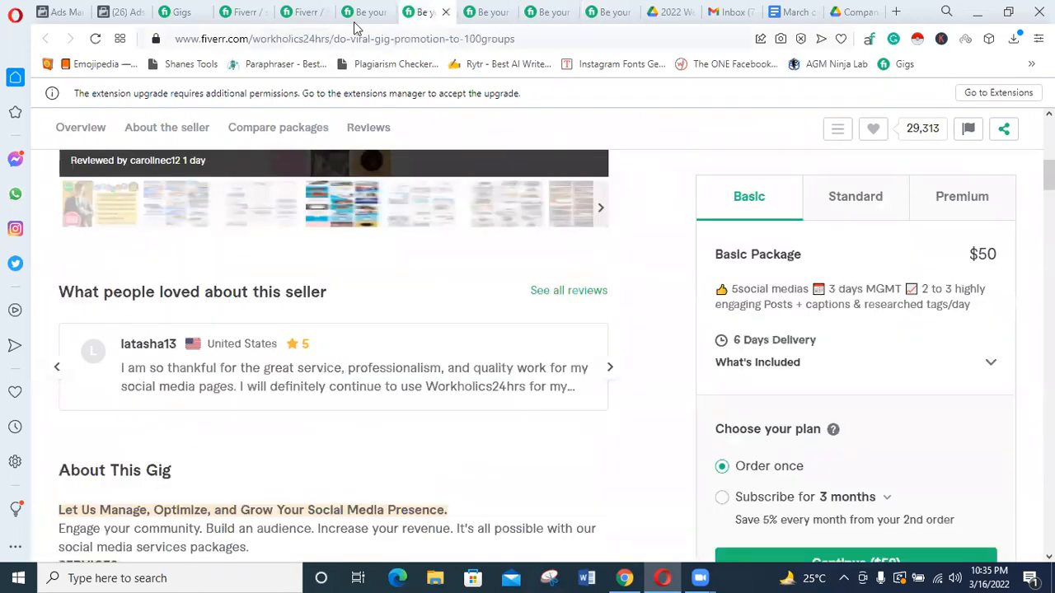
left_click(240, 11)
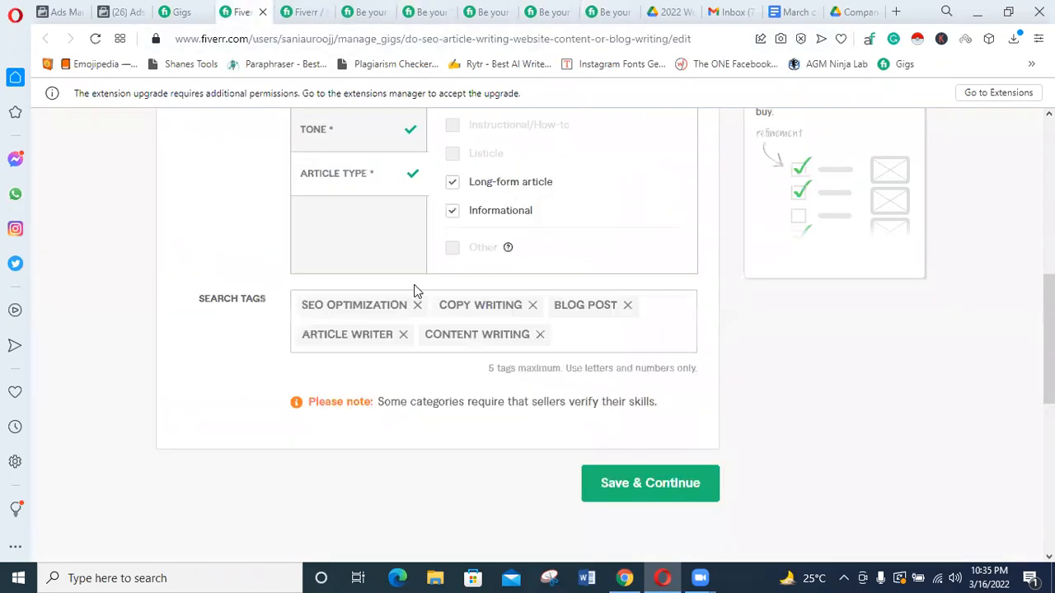
left_click(640, 483)
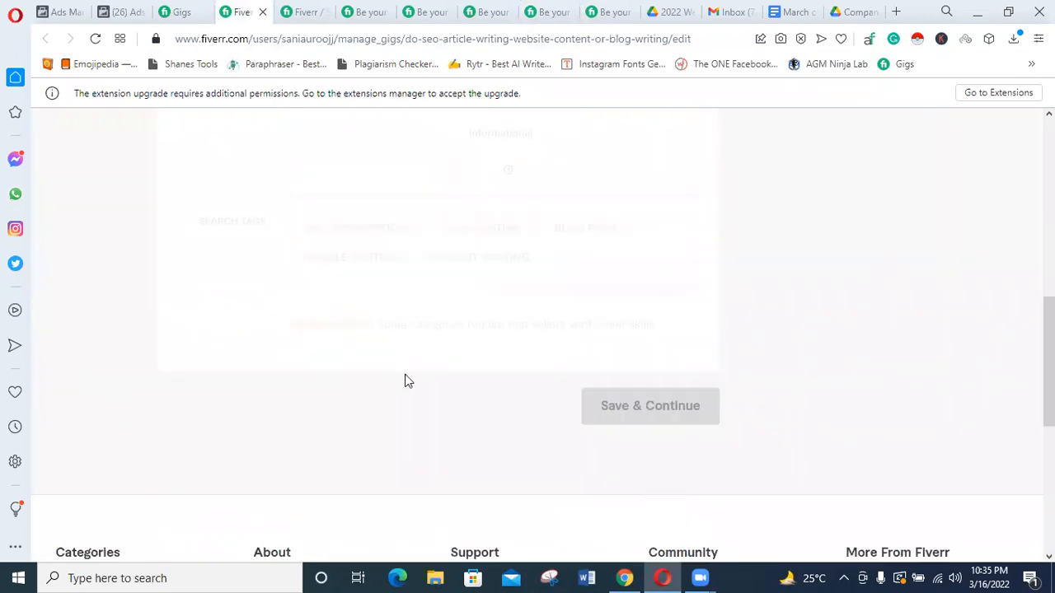
scroll(404, 374, "down", 4)
scroll(404, 374, "down", 1)
scroll(405, 374, "up", 2)
scroll(404, 378, "up", 1)
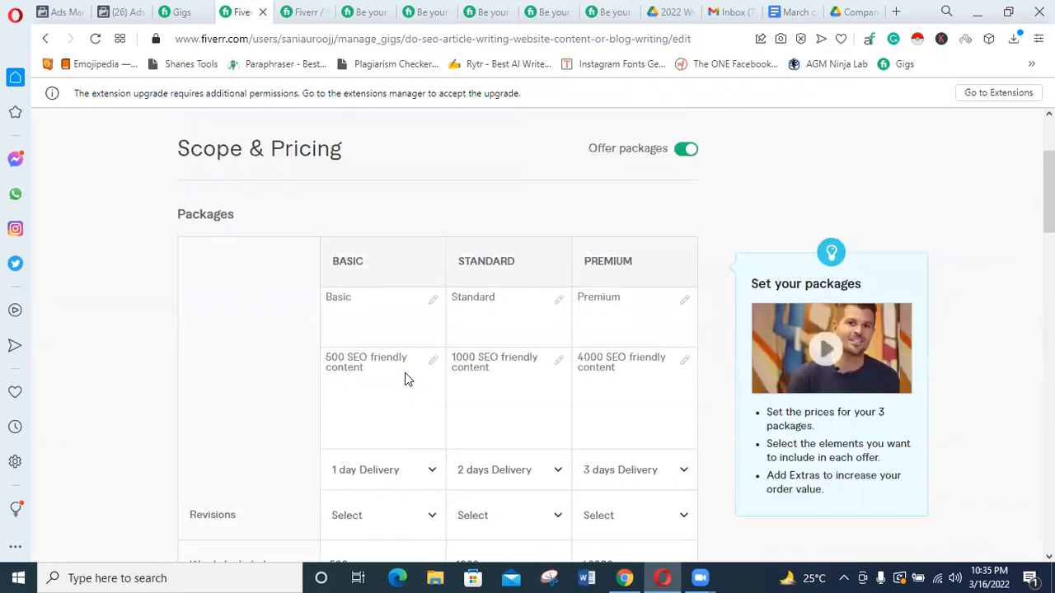
scroll(392, 389, "down", 1)
Change the Basic package's description to "500 words SEO friendly content".
left_click(359, 236)
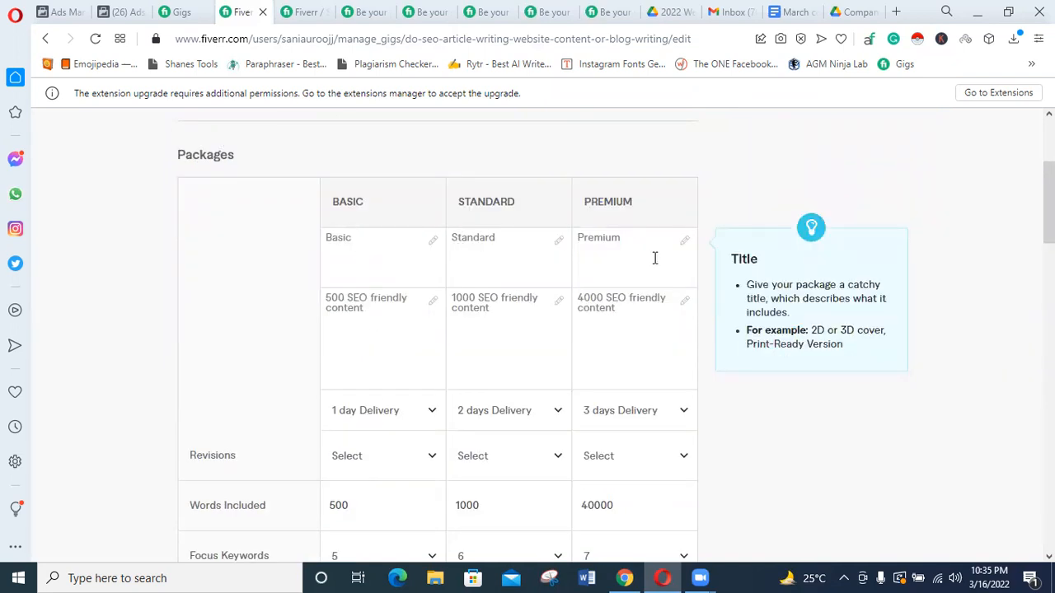
scroll(362, 353, "down", 1)
left_click(385, 253)
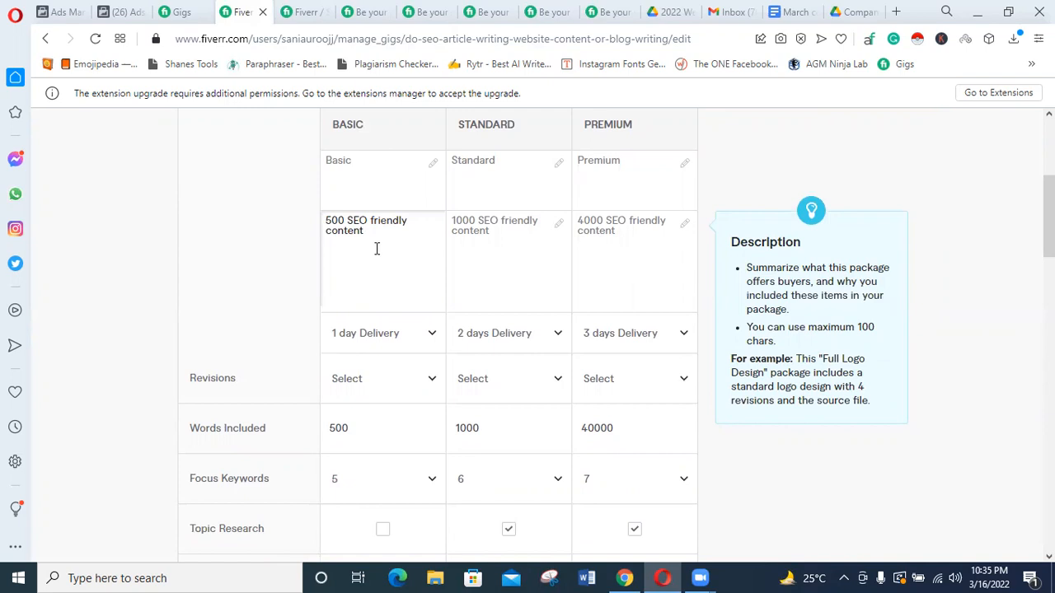
type("words")
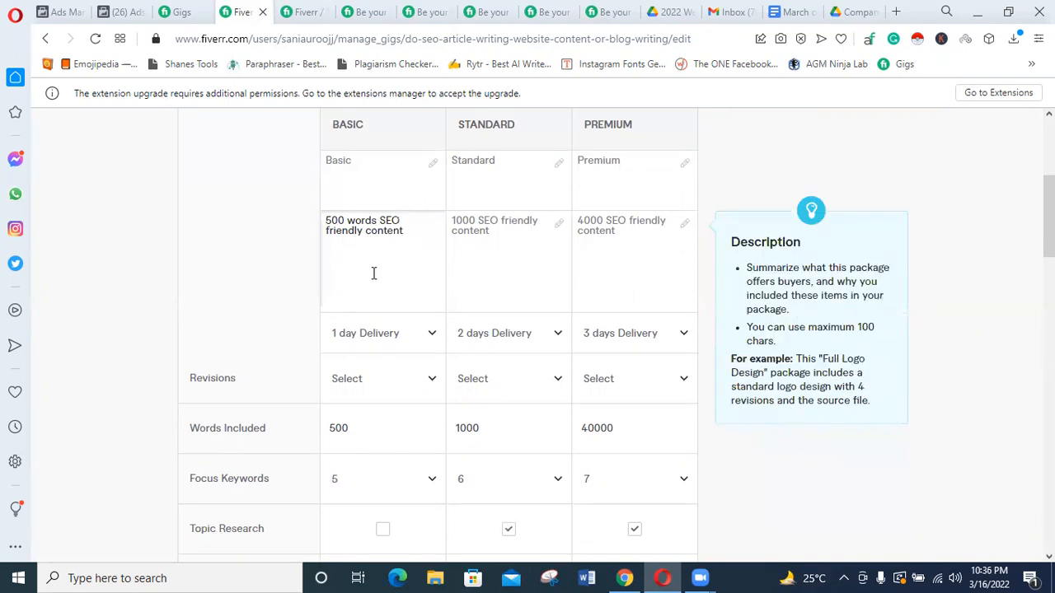
Examine the Basic package's delivery time options and the remaining package rows, and highlight the upper part of the packages table.
scroll(379, 382, "down", 1)
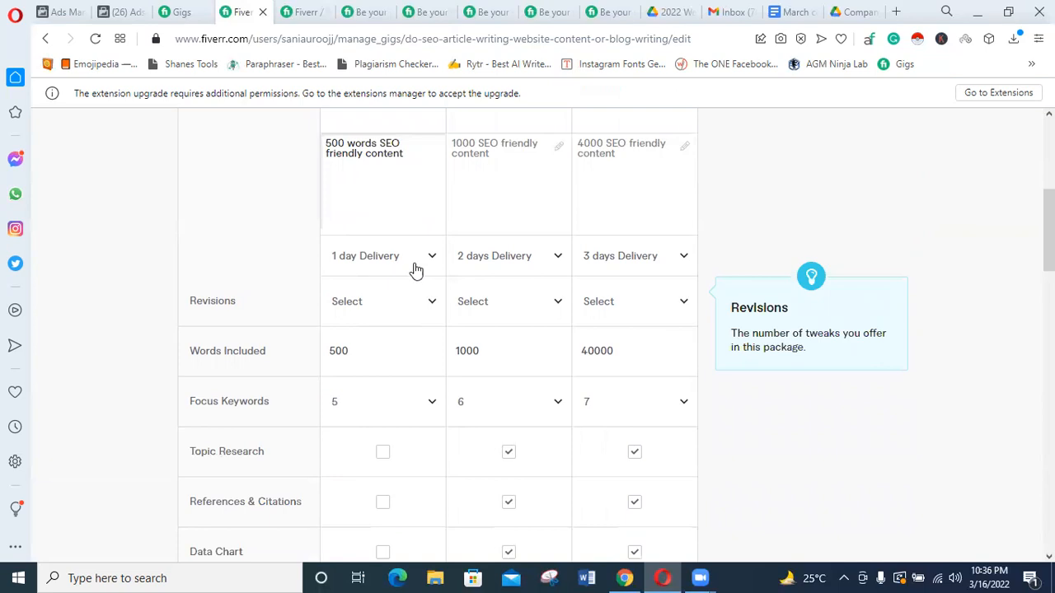
left_click(427, 266)
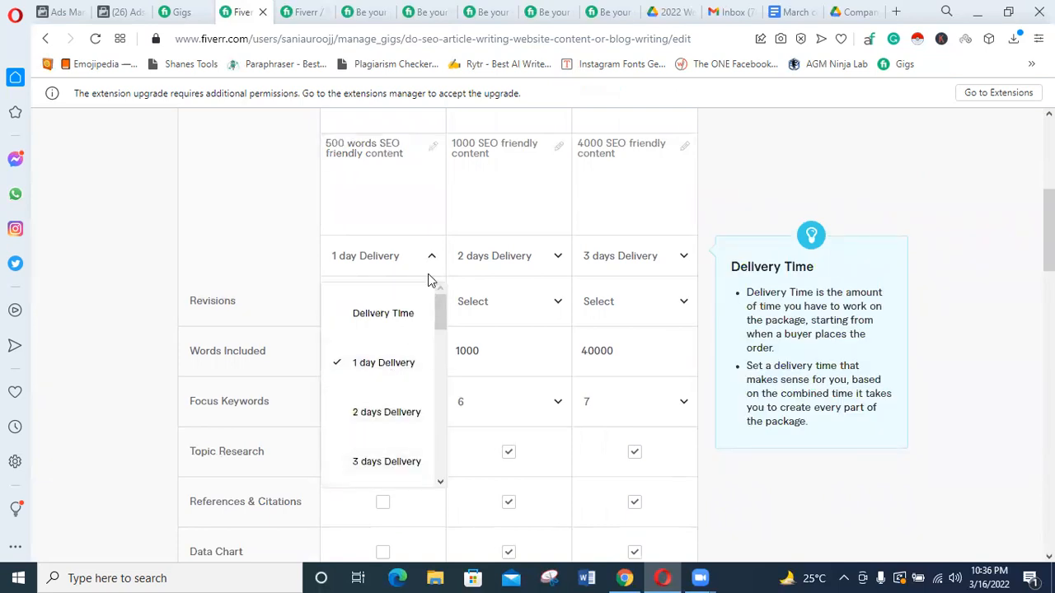
left_click(429, 266)
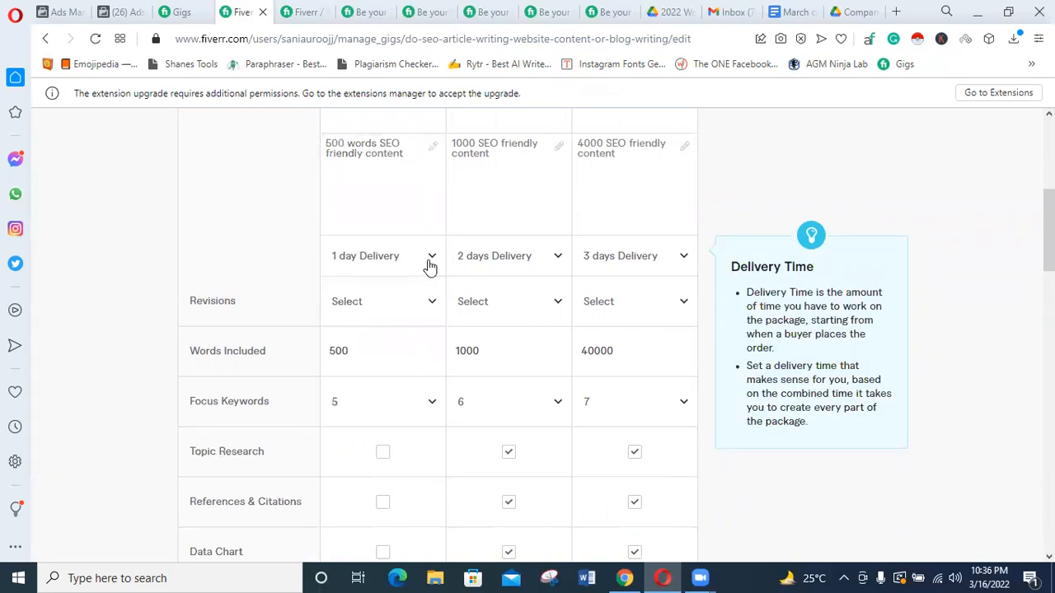
scroll(416, 369, "down", 1)
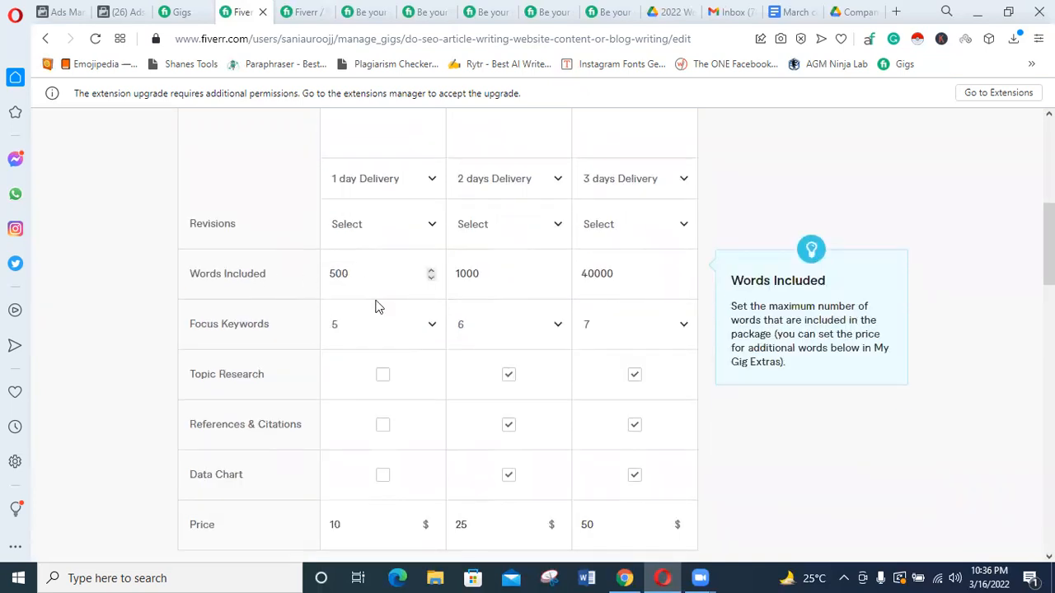
scroll(189, 215, "up", 3)
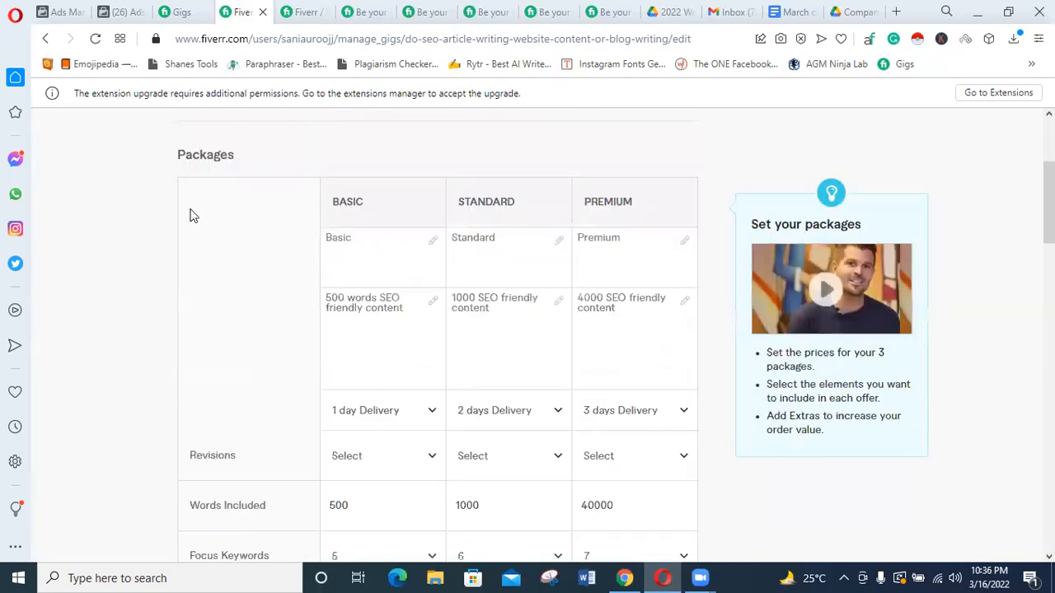
left_click_drag(164, 161, 148, 402)
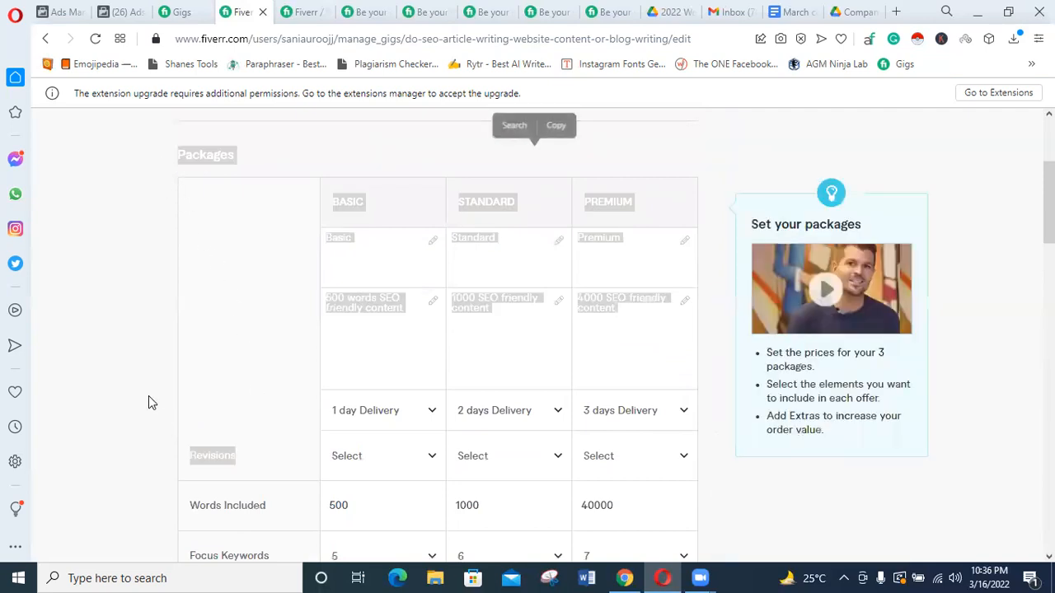
Examine the package rows from delivery time and revisions to price, highlighting the Basic package's price.
scroll(149, 394, "down", 3)
left_click(258, 390)
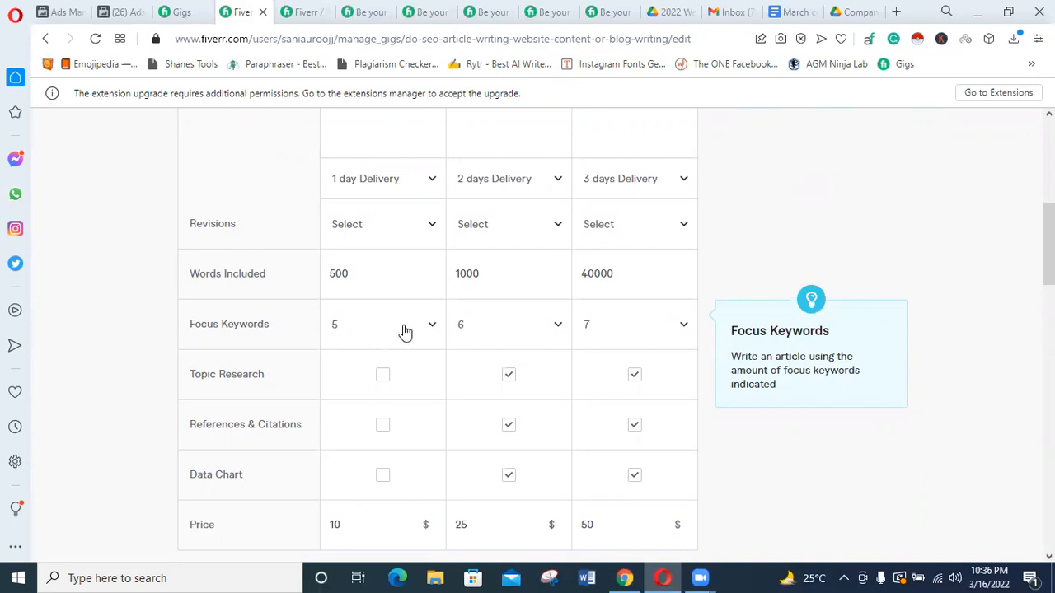
scroll(412, 383, "down", 1)
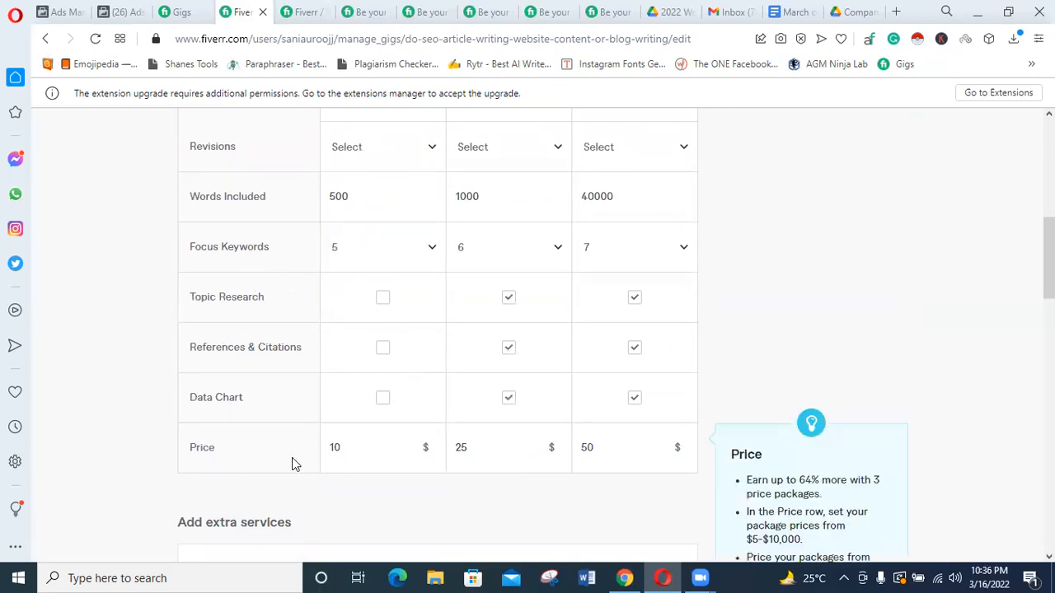
left_click_drag(379, 449, 314, 452)
left_click(196, 466)
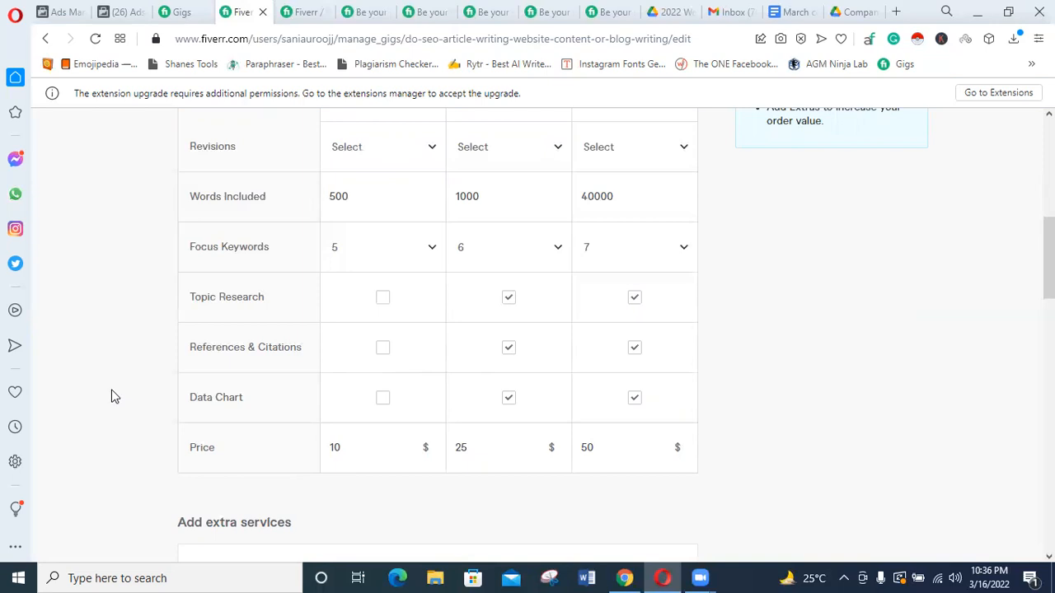
scroll(116, 396, "up", 3)
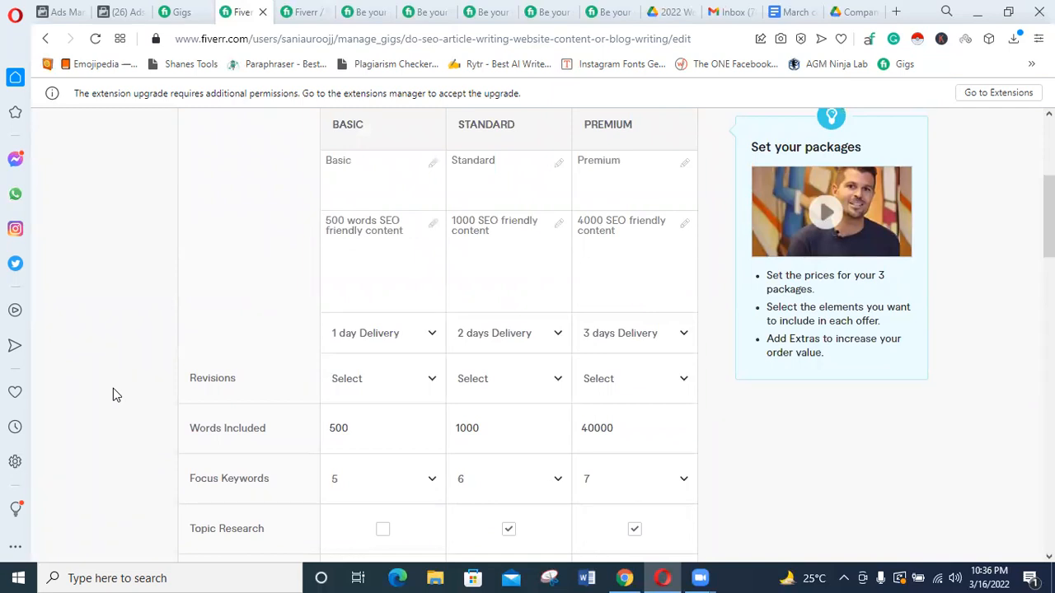
scroll(124, 389, "up", 1)
scroll(136, 388, "down", 6)
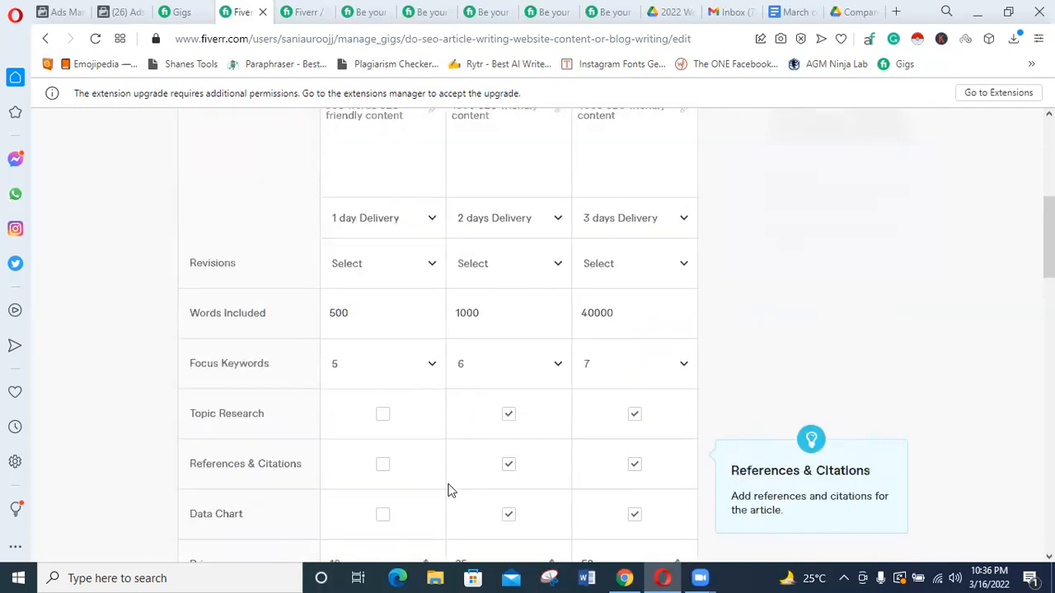
scroll(365, 439, "up", 1)
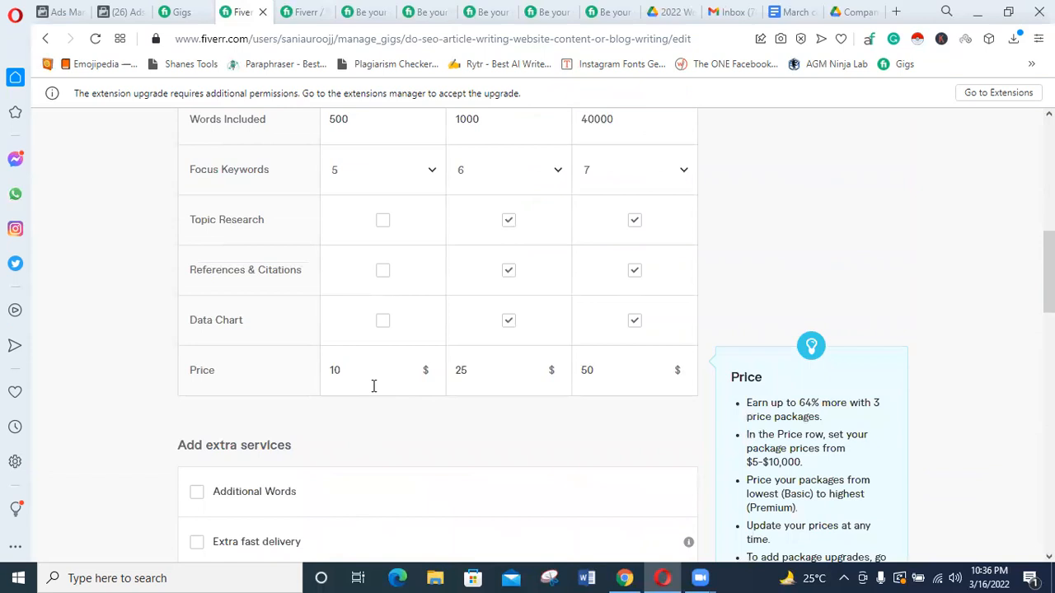
left_click_drag(365, 371, 327, 367)
left_click(102, 346)
scroll(361, 378, "up", 2)
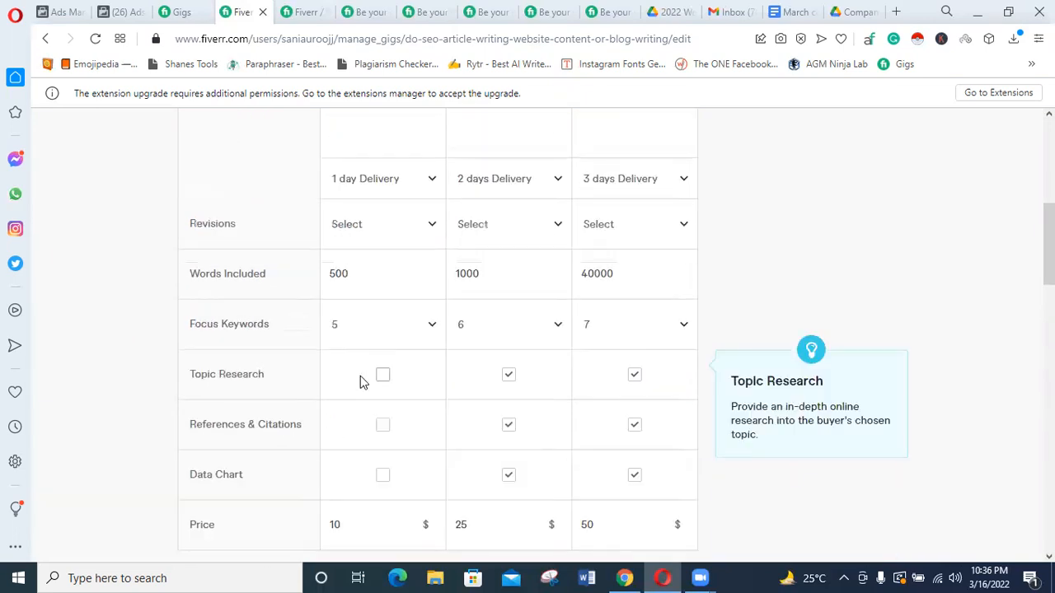
scroll(563, 253, "up", 3)
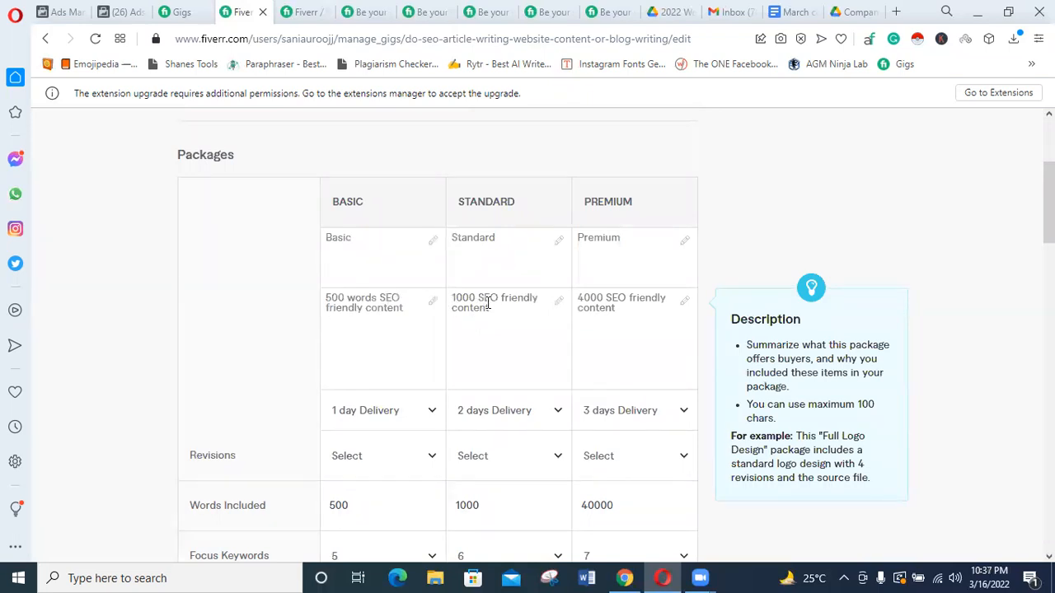
Set the Premium package's delivery time to 2 days.
scroll(501, 393, "down", 2)
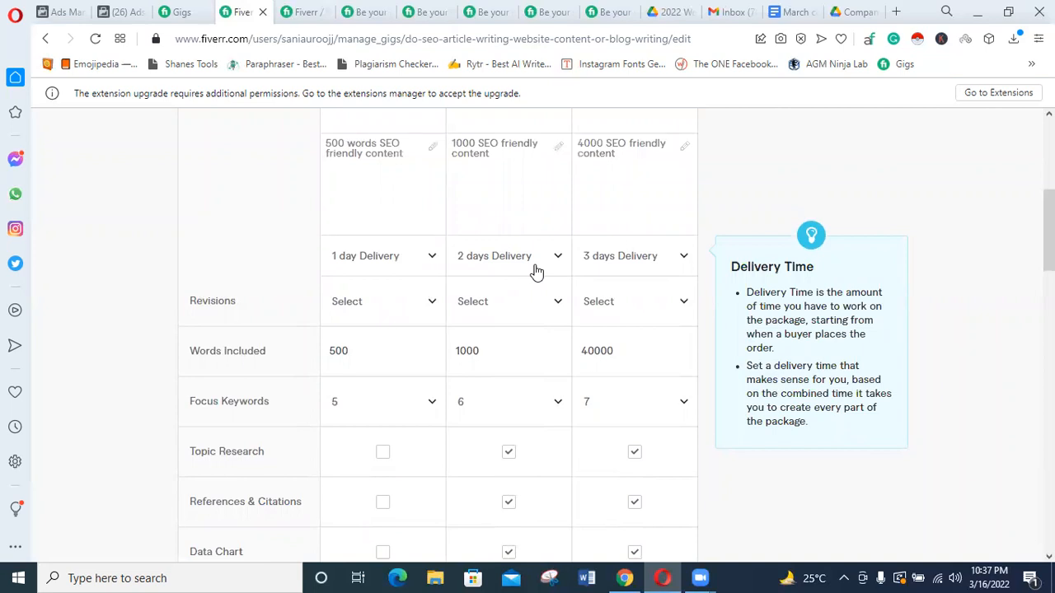
left_click(640, 257)
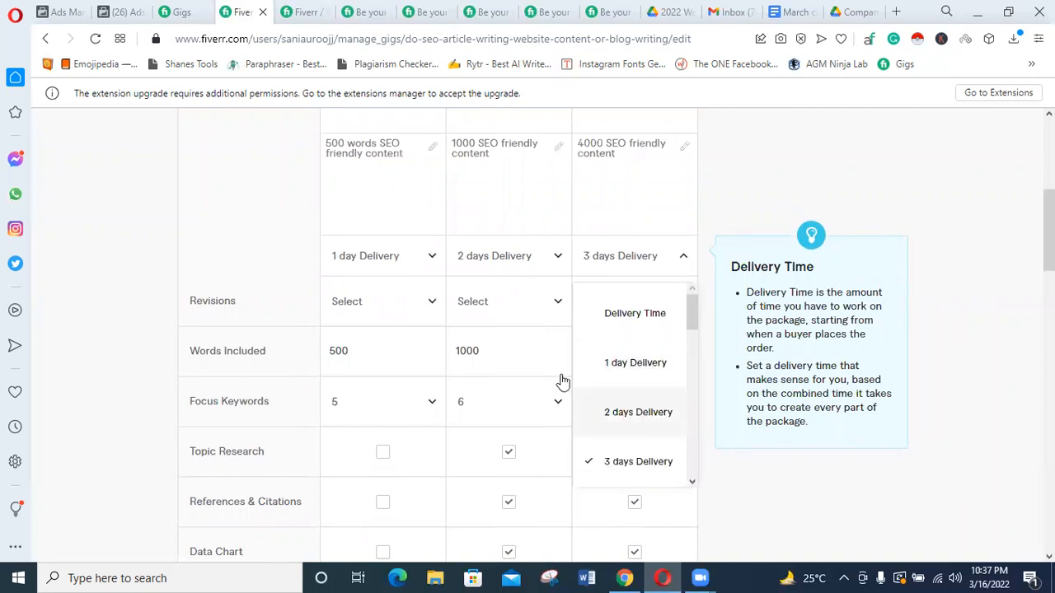
left_click(618, 412)
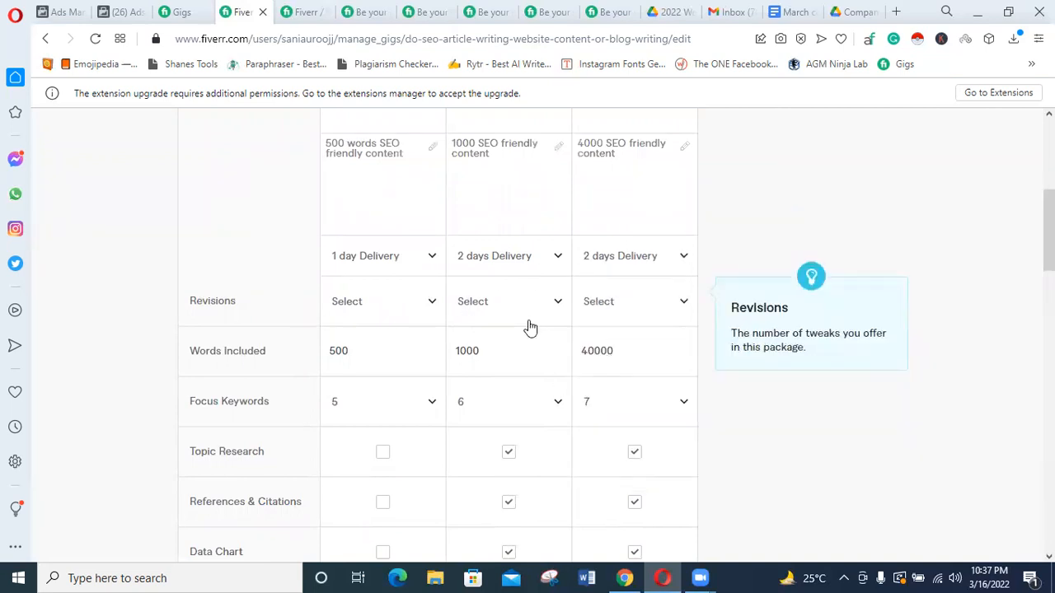
Set the Basic package's number of revisions to 2.
left_click(387, 305)
scroll(394, 416, "down", 1)
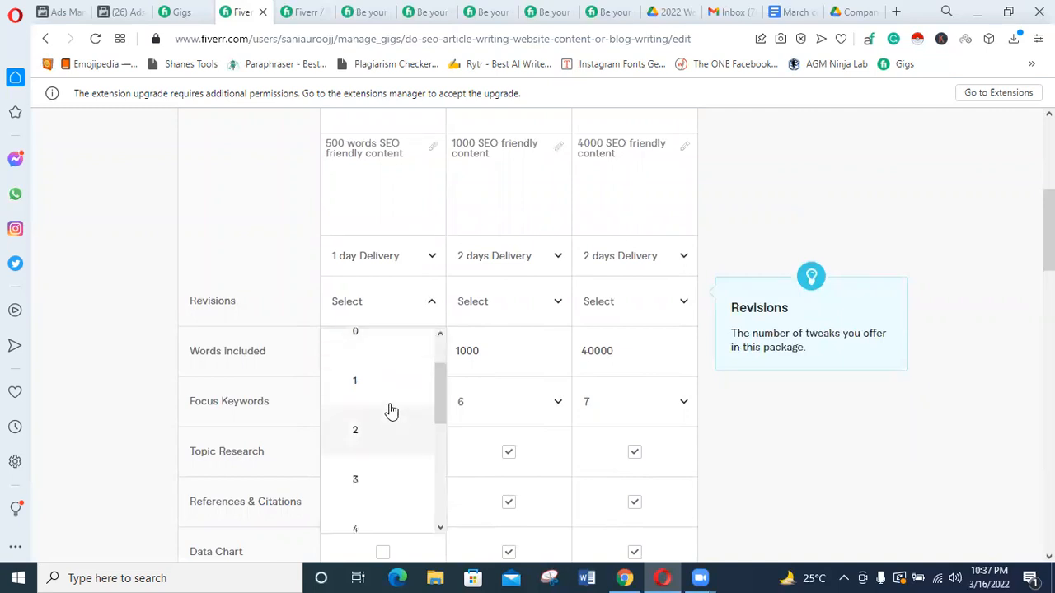
left_click(379, 480)
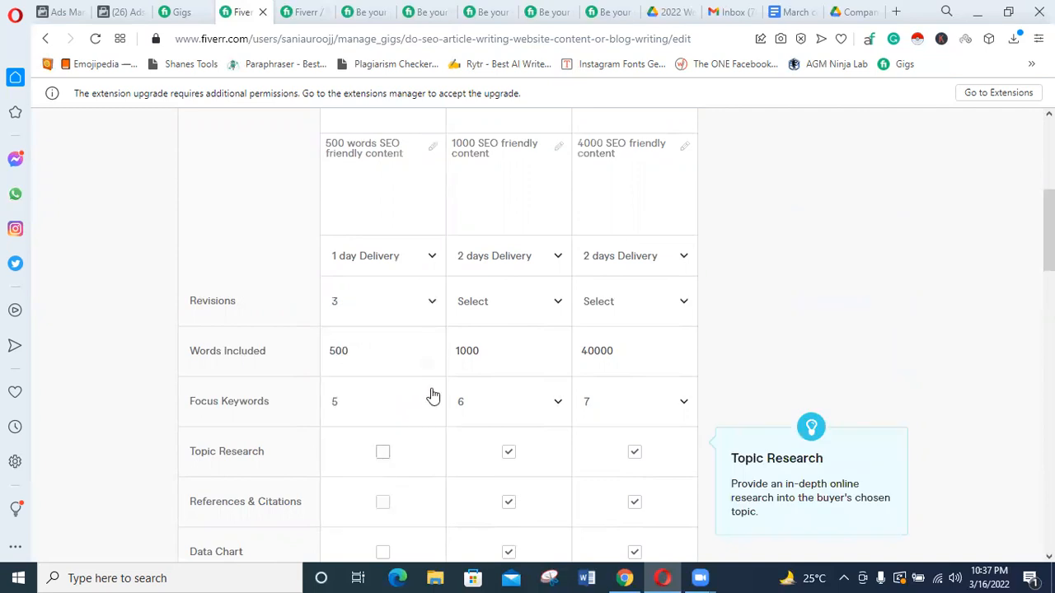
left_click(405, 321)
left_click(373, 467)
left_click(387, 303)
left_click(360, 516)
Set the number of revisions to 1 for both the Standard and Premium packages.
left_click(492, 308)
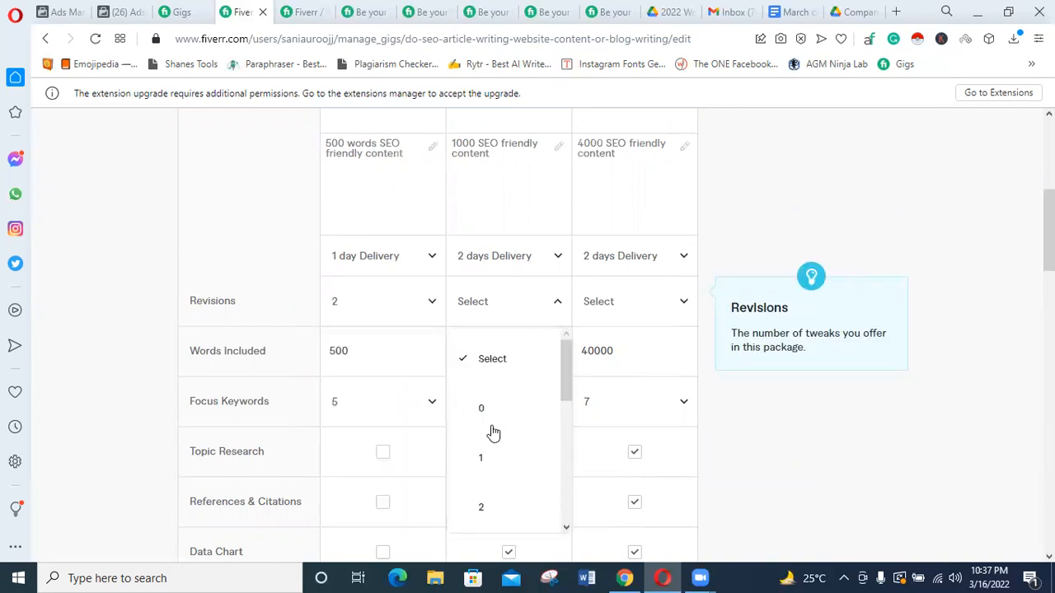
left_click(485, 458)
left_click(631, 301)
left_click(610, 455)
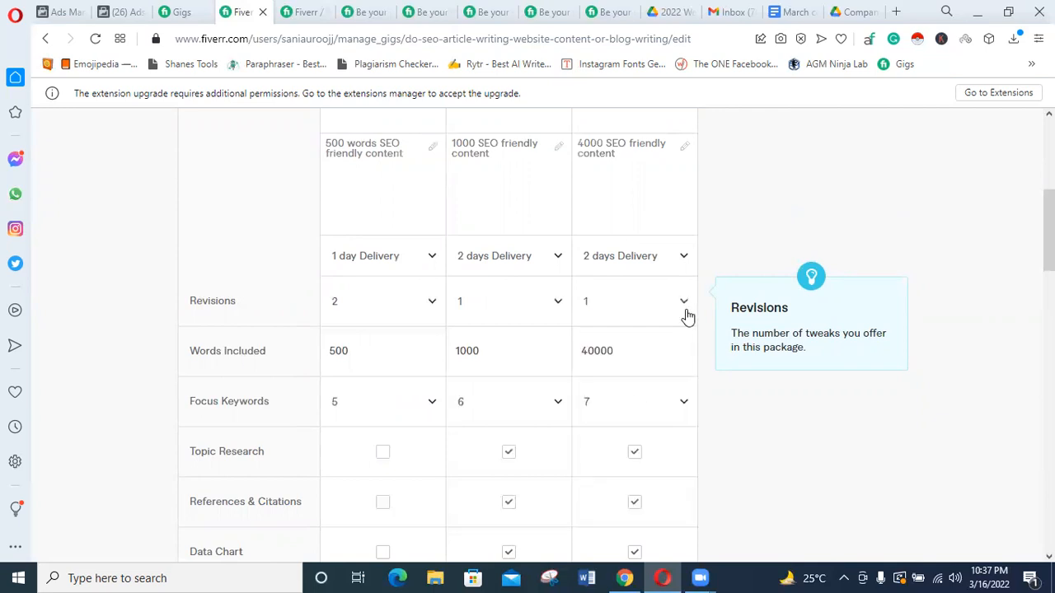
Set the Premium package's price to $45 and review the three packages against their prices.
scroll(755, 367, "down", 1)
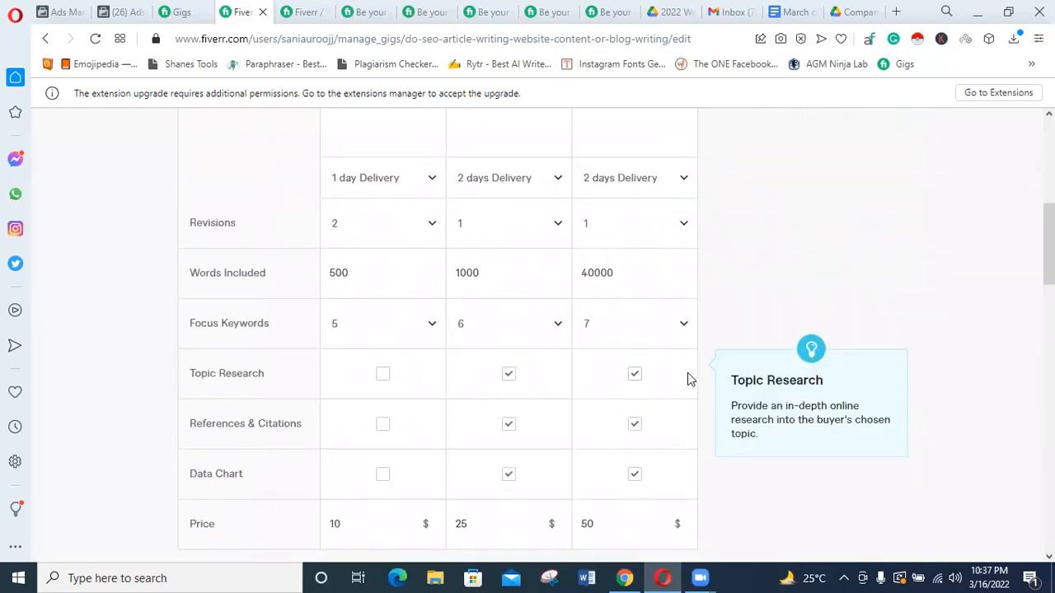
scroll(684, 372, "down", 1)
scroll(631, 371, "down", 1)
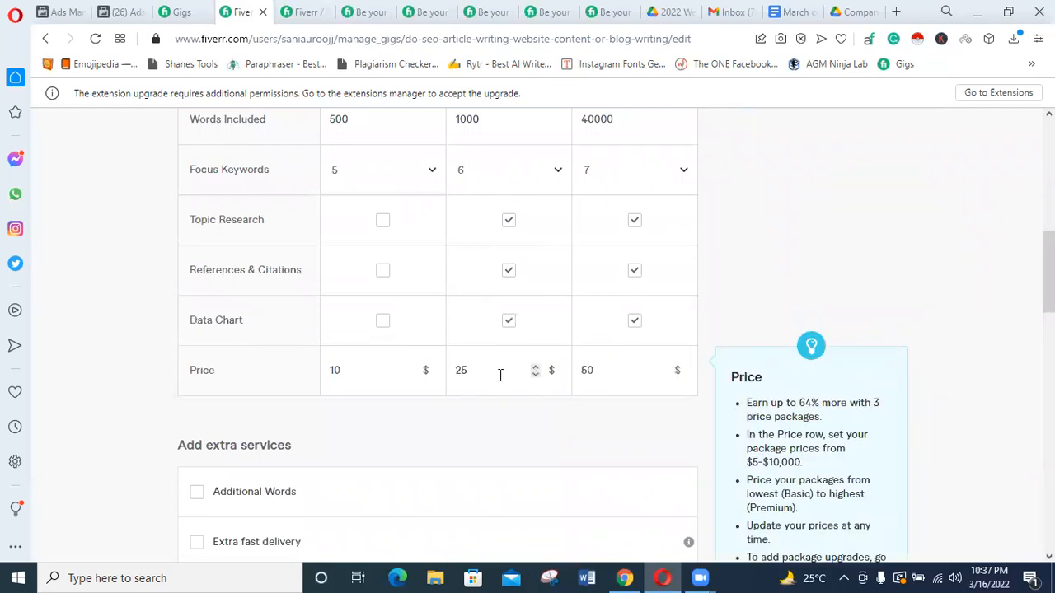
left_click_drag(354, 372, 290, 375)
left_click(494, 370)
left_click(625, 368)
scroll(632, 375, "down", 1)
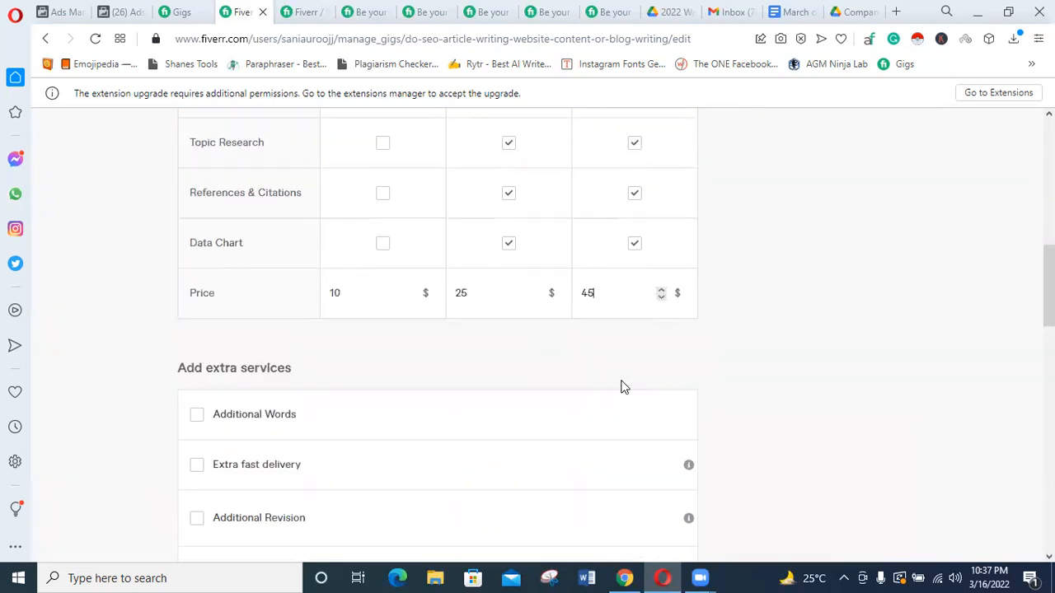
scroll(624, 388, "up", 5)
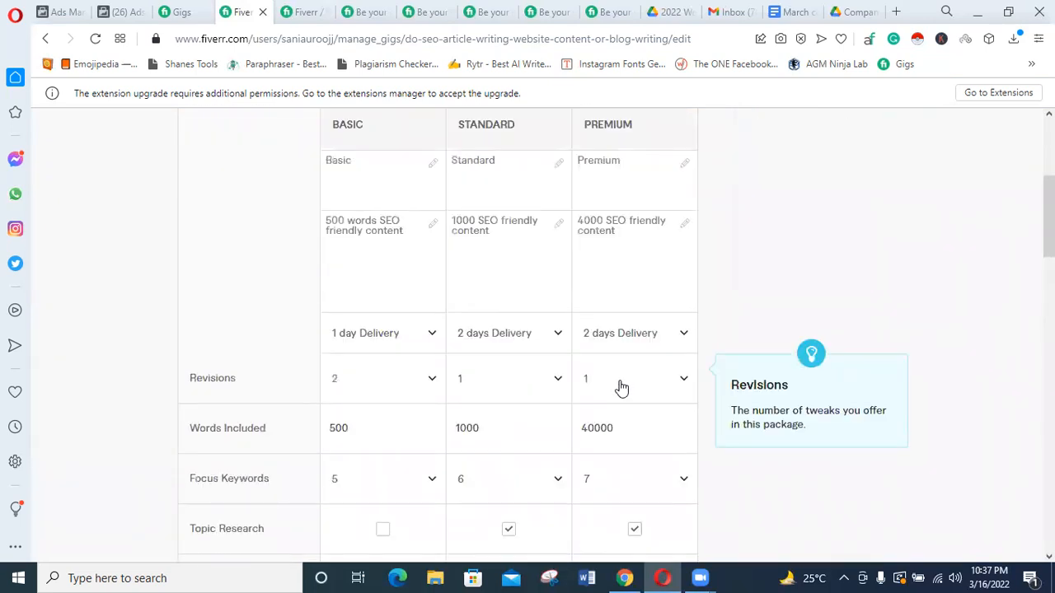
scroll(622, 388, "down", 4)
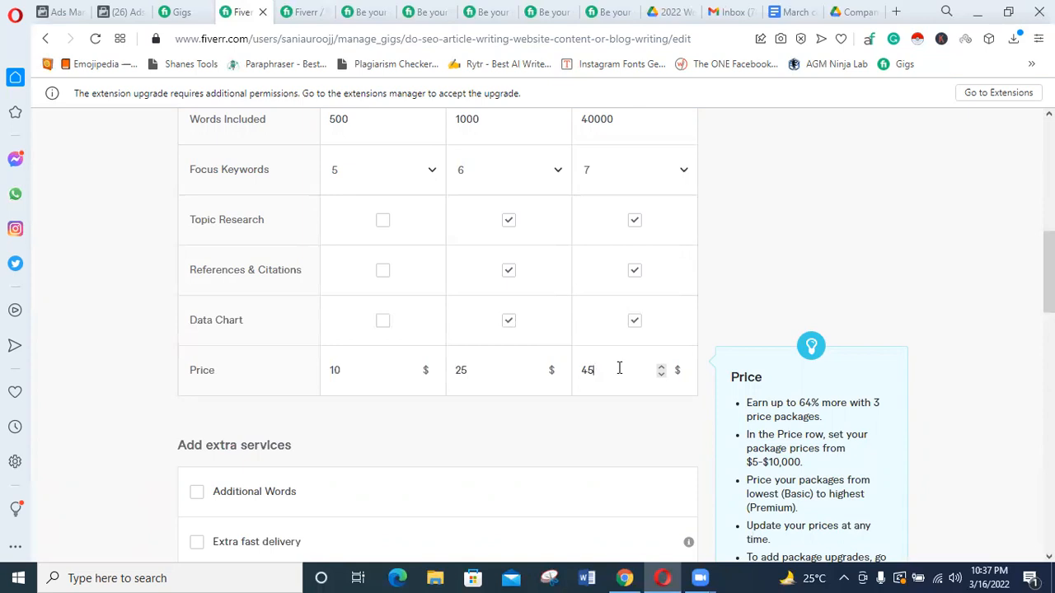
Try the Additional Words extra with a $5 charge for 50 additional words on the Basic package, and remove the extra again.
scroll(619, 369, "down", 2)
scroll(619, 372, "down", 2)
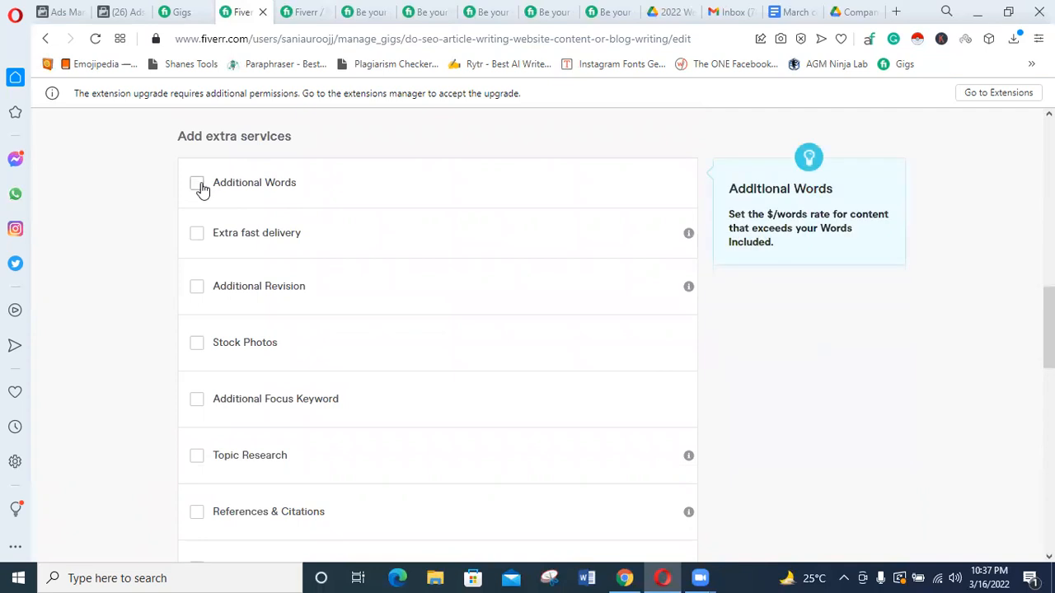
left_click(198, 185)
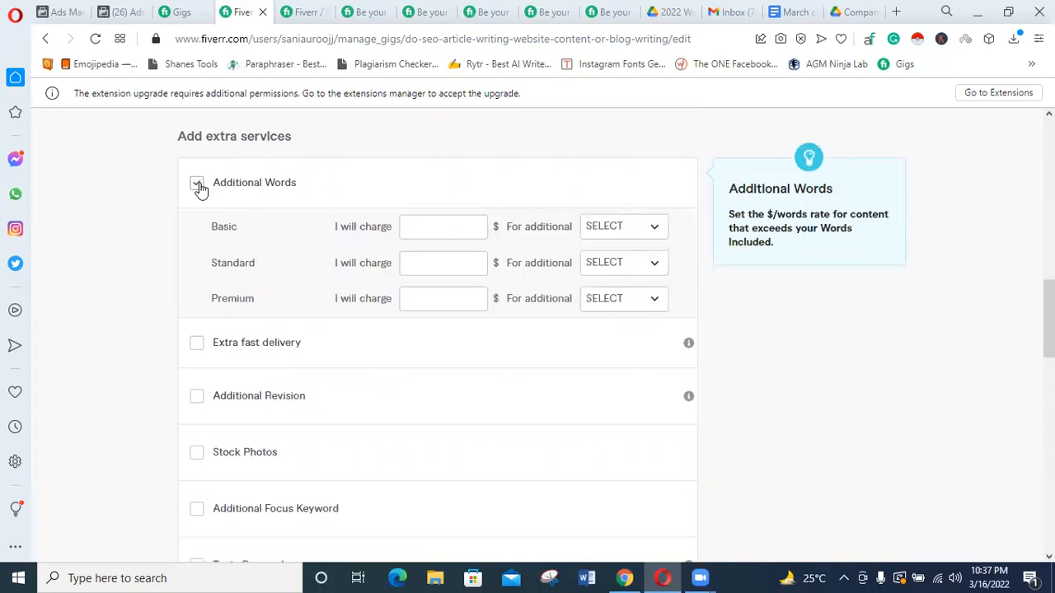
left_click(466, 227)
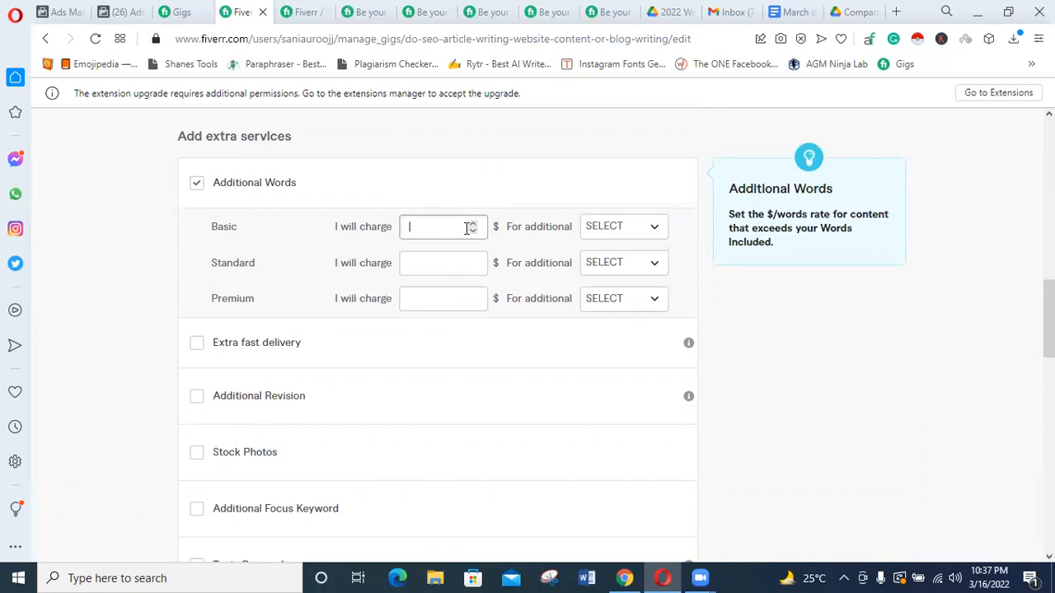
type("5")
left_click(606, 227)
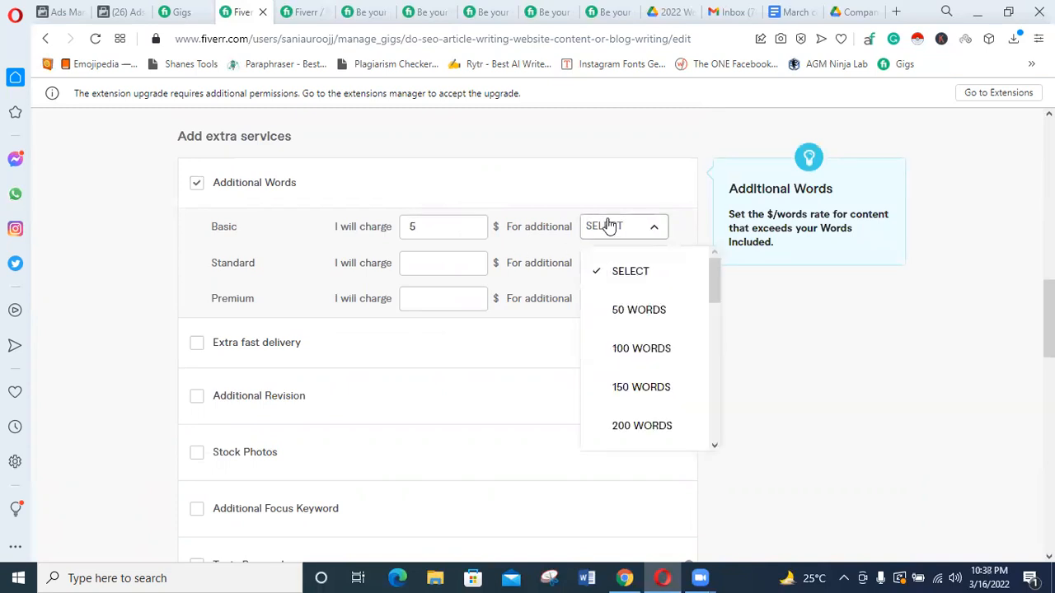
left_click(701, 321)
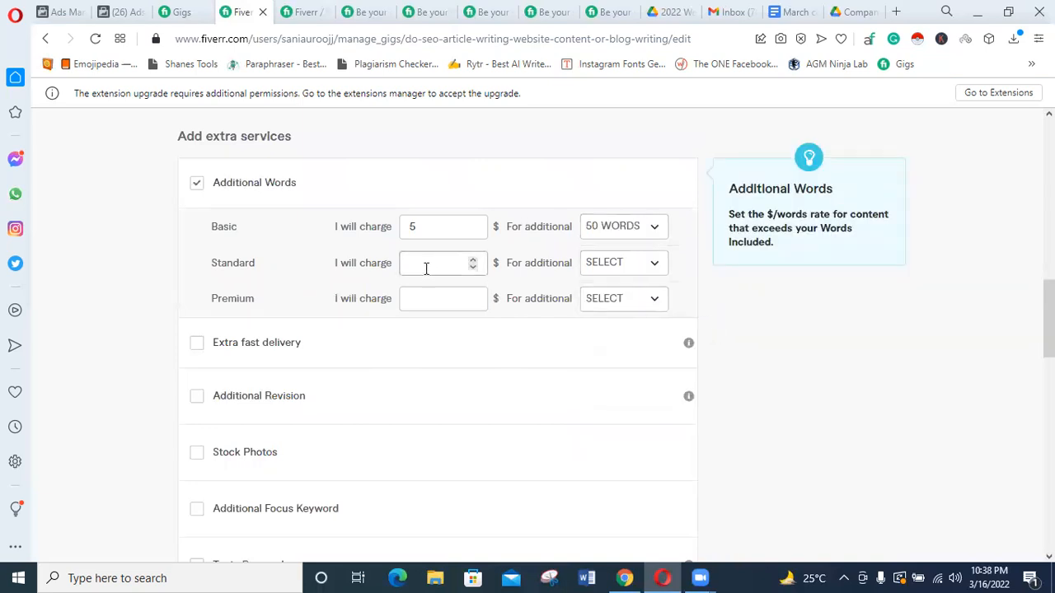
left_click_drag(208, 232, 337, 322)
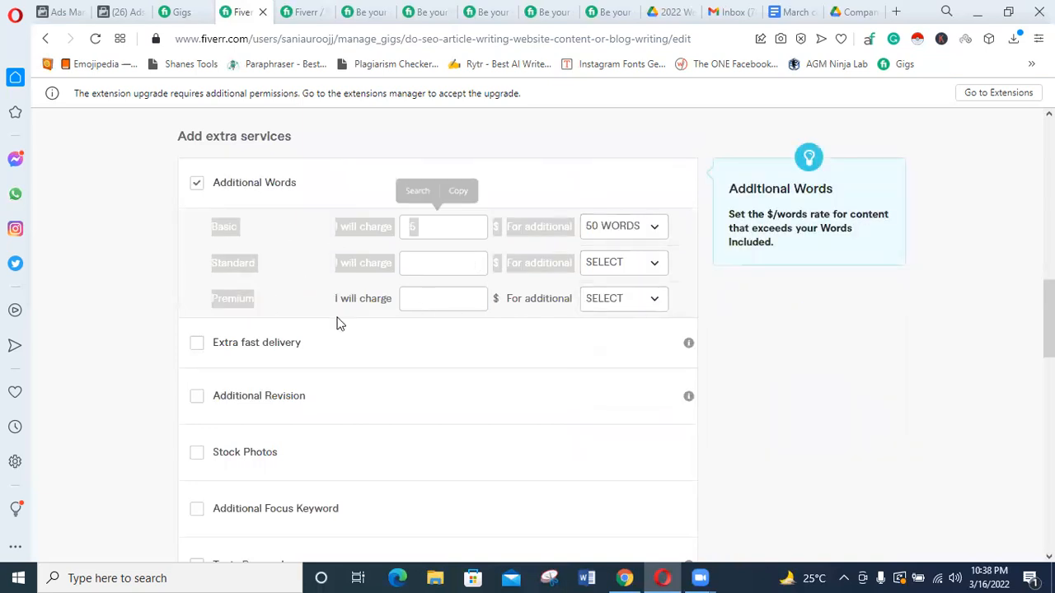
left_click(197, 184)
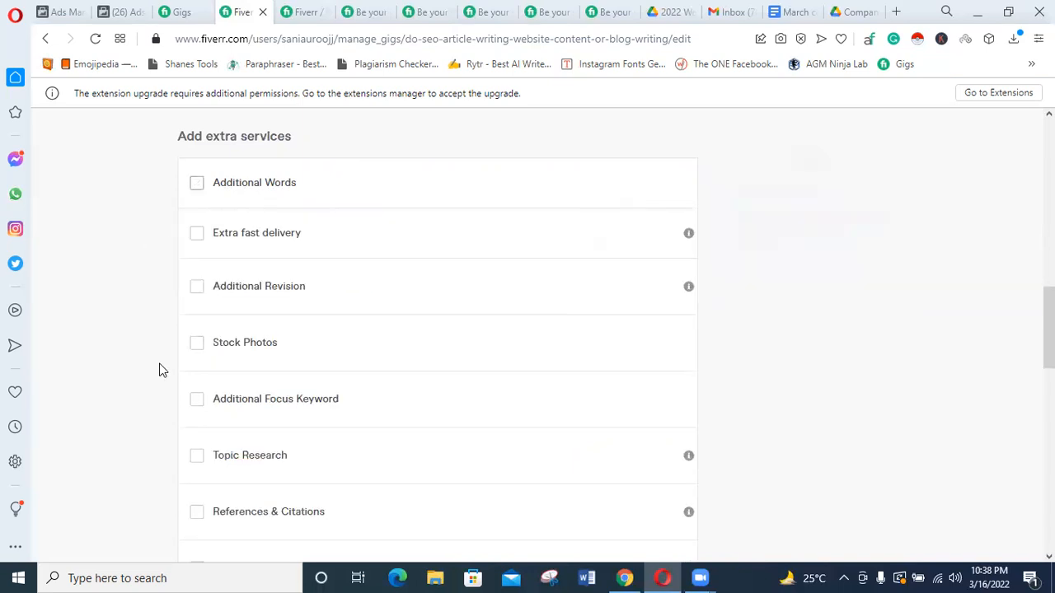
Enable the Extra fast delivery extra and offer 1 day delivery for an extra $5 on the Standard package.
left_click(196, 235)
scroll(363, 222, "up", 10)
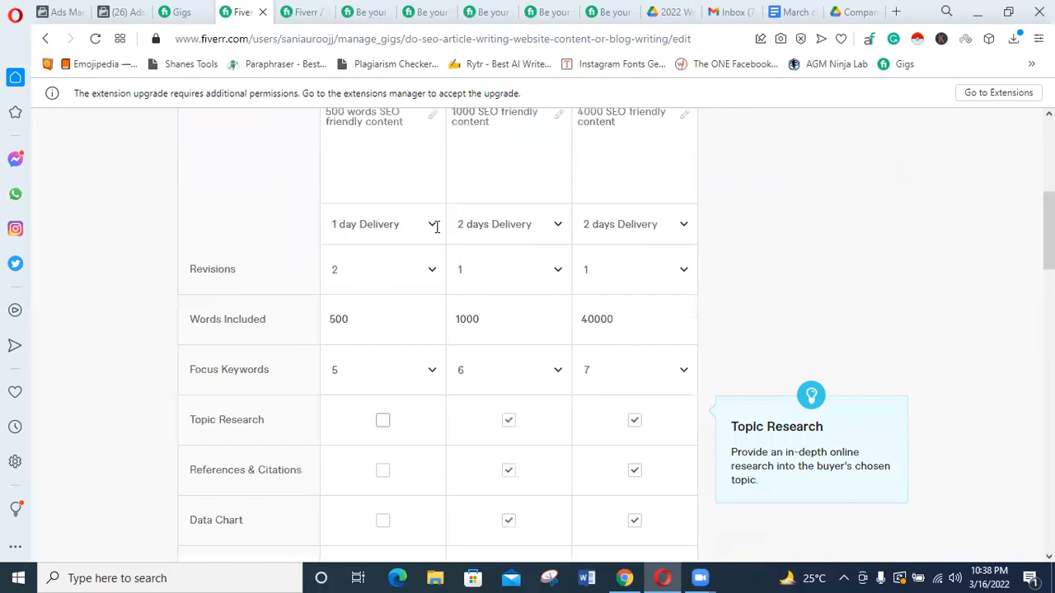
scroll(487, 278, "down", 8)
scroll(484, 375, "up", 1)
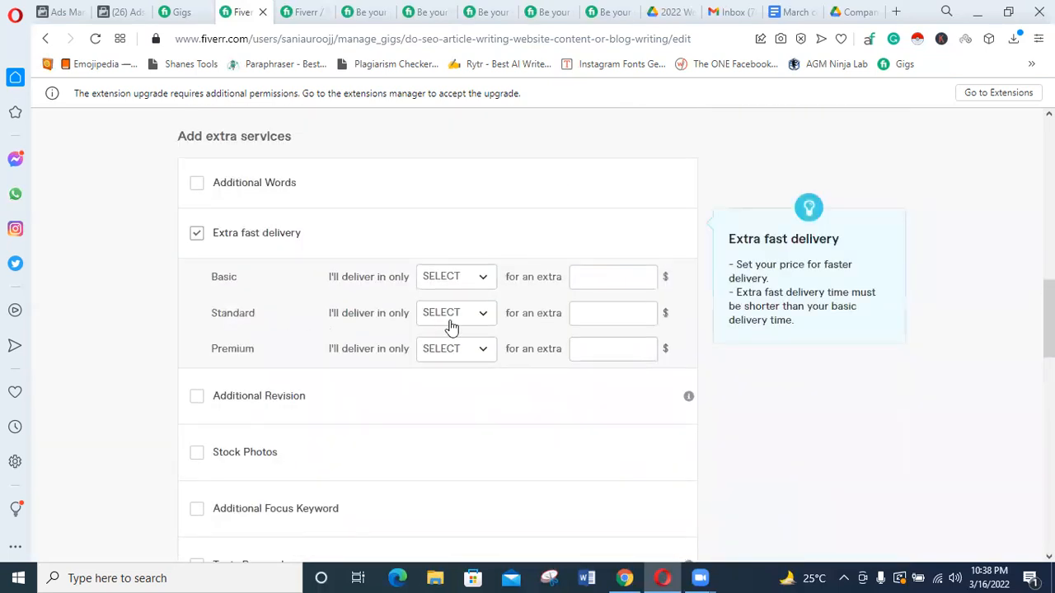
left_click(455, 320)
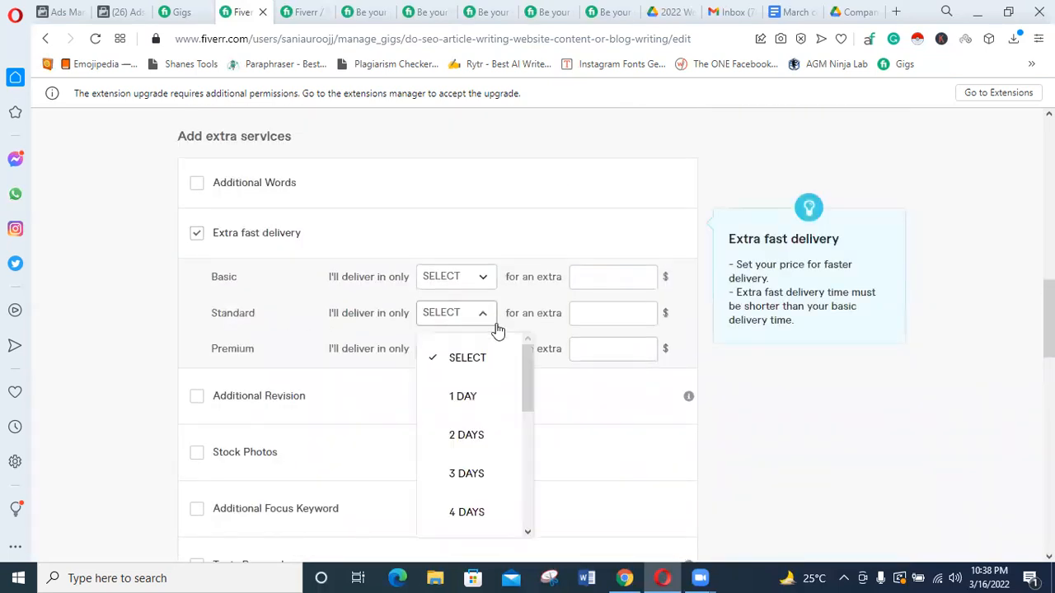
left_click(573, 323)
type("5")
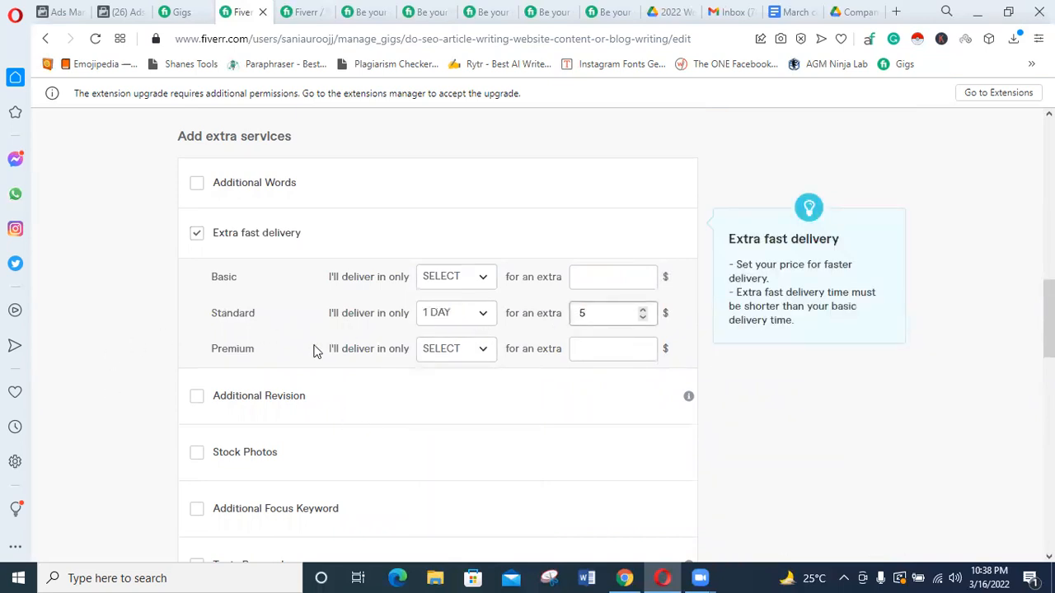
Try the Additional Revision extra, and deselect both it and the Extra fast delivery extra.
scroll(288, 366, "down", 1)
left_click(197, 319)
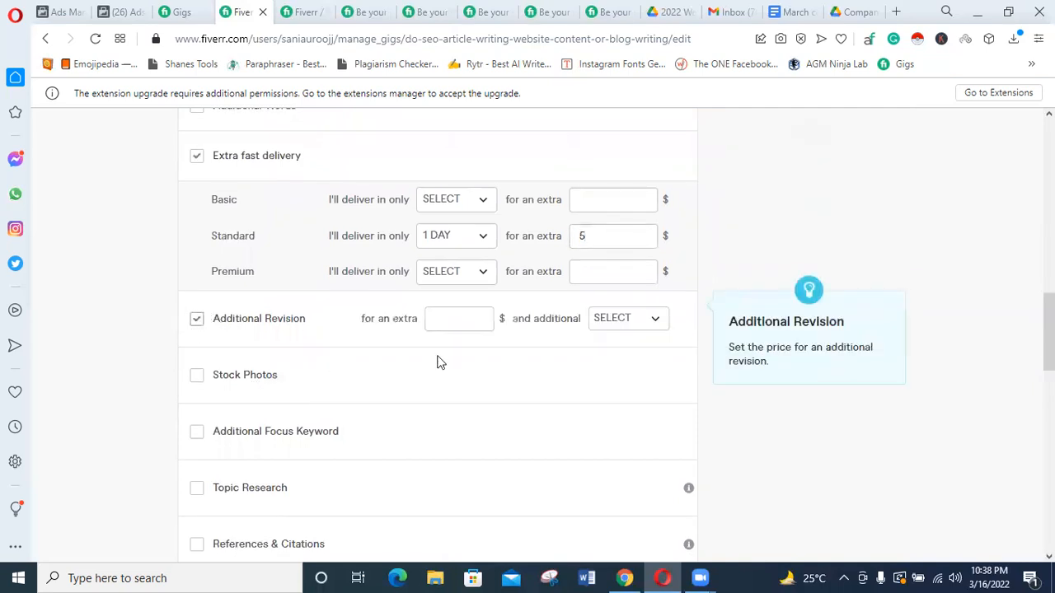
left_click(197, 319)
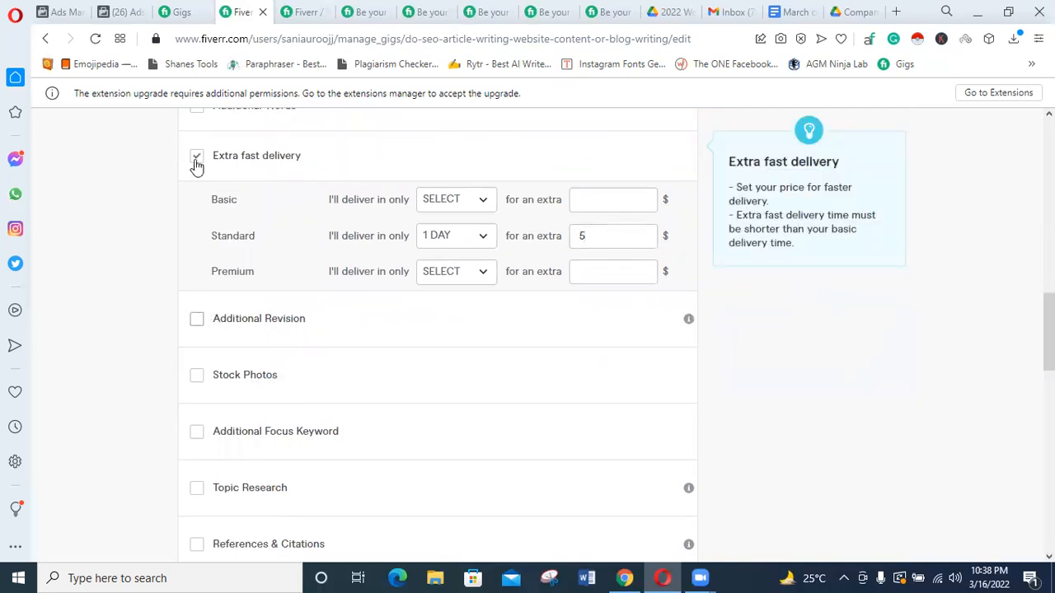
left_click(197, 156)
Look through the remaining extra services down to the end of the pricing page.
scroll(145, 282, "up", 2)
scroll(198, 288, "down", 1)
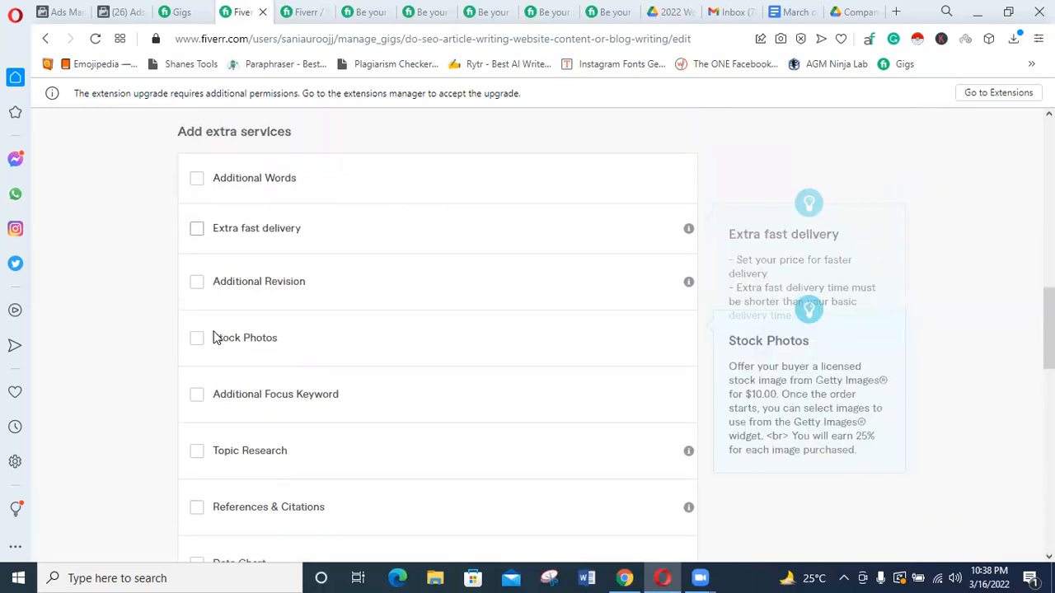
scroll(222, 371, "down", 2)
scroll(237, 417, "down", 1)
scroll(238, 417, "down", 4)
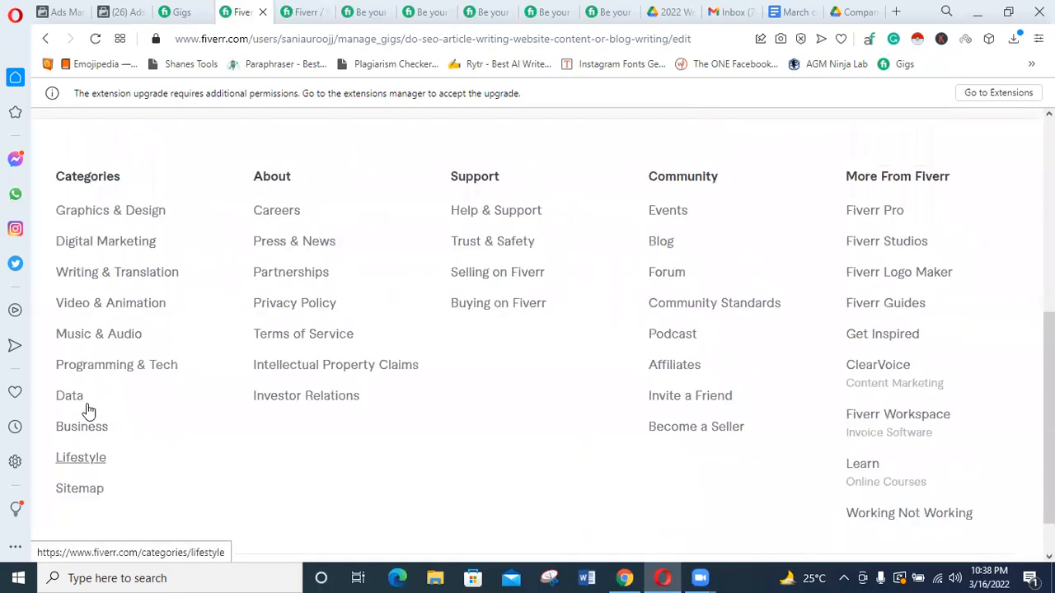
Go to the Description section of the article writing gig's edit form and start editing the gig description.
scroll(87, 400, "down", 3)
scroll(86, 401, "up", 2)
left_click_drag(151, 250, 503, 286)
scroll(264, 428, "down", 1)
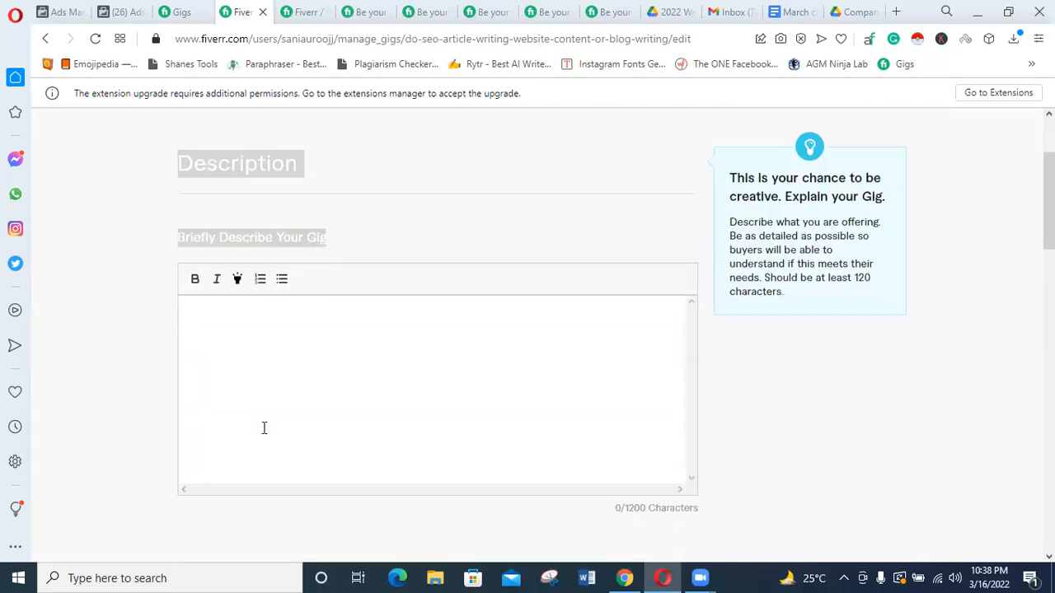
left_click(263, 416)
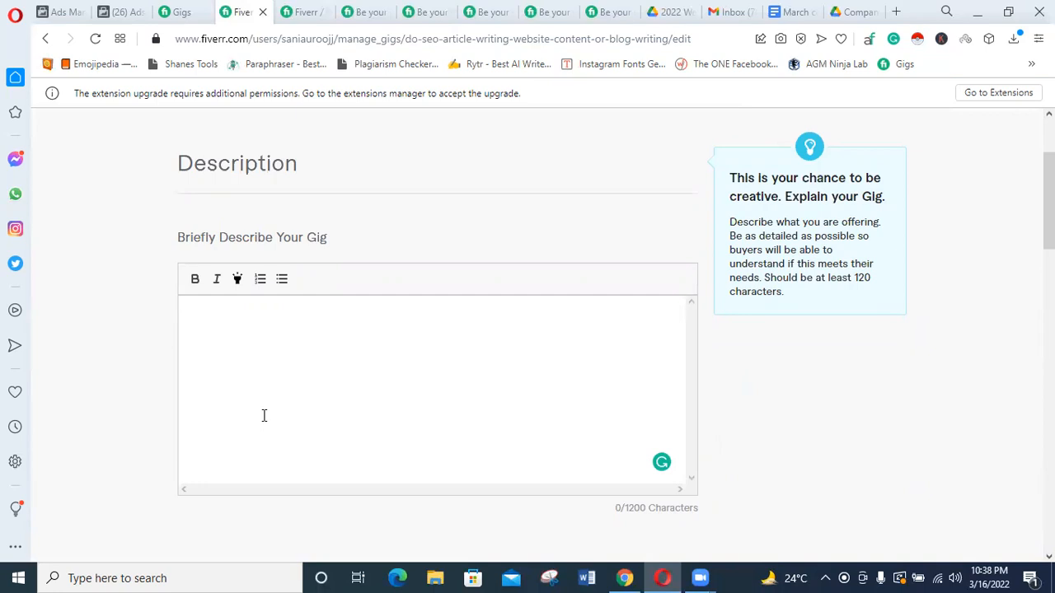
left_click(367, 12)
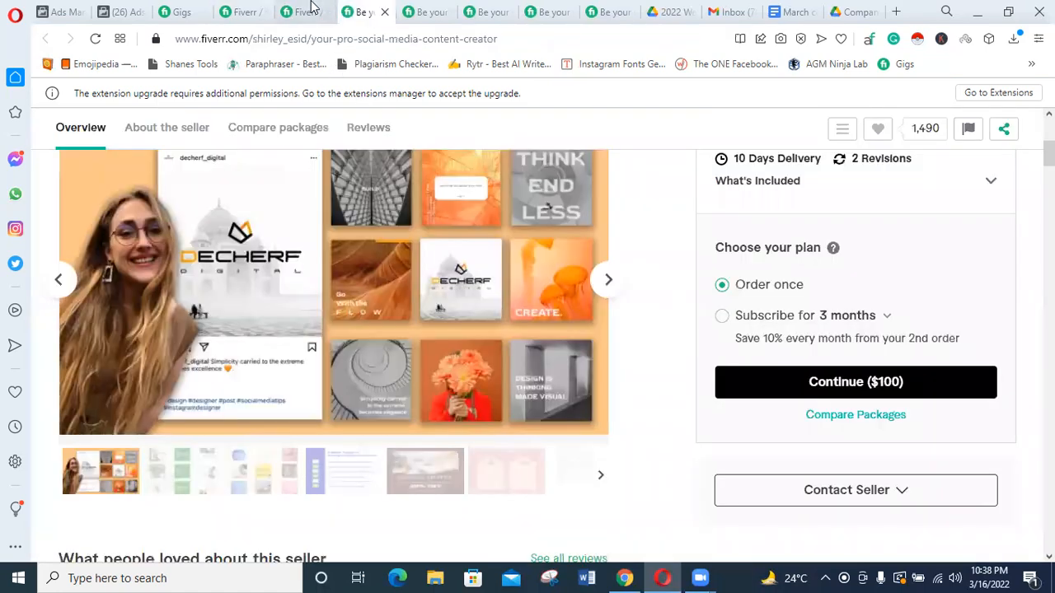
left_click(306, 12)
left_click(183, 13)
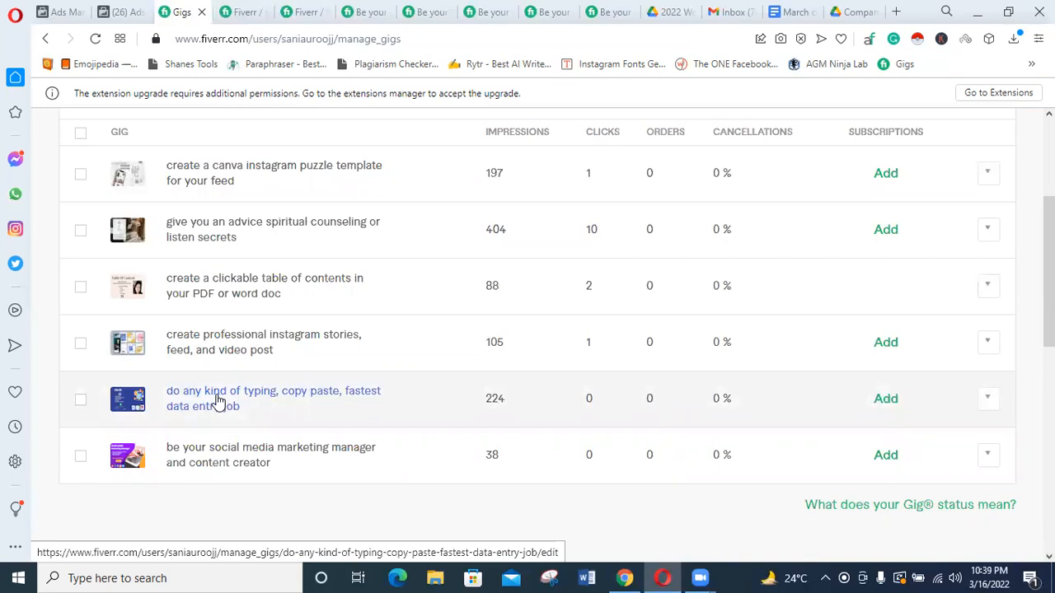
right_click(219, 402)
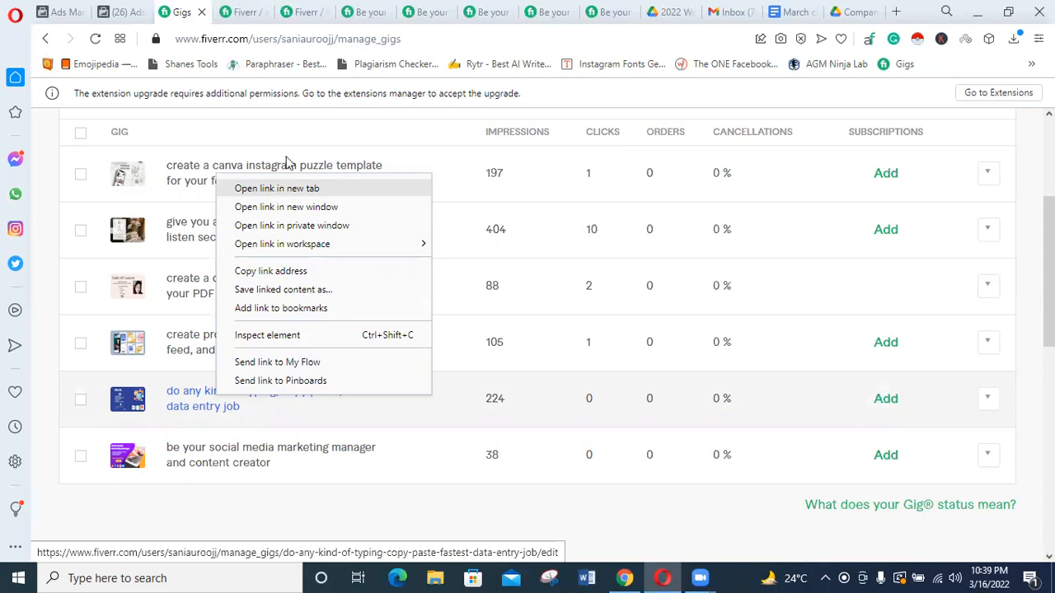
left_click(375, 10)
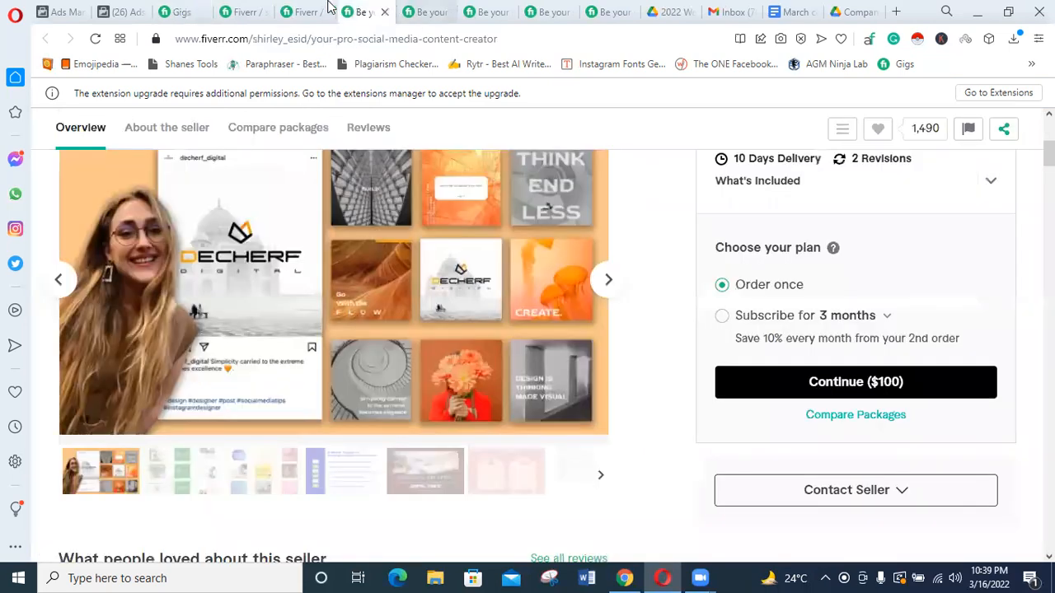
left_click(303, 11)
left_click(242, 12)
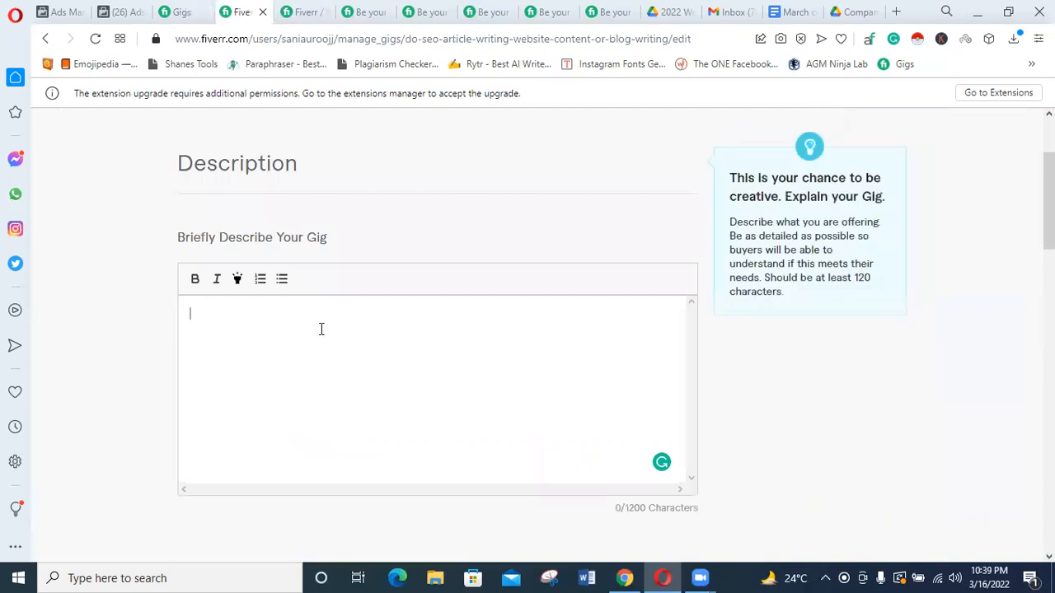
Try numbered list and bold formatting in the empty gig description, and remove the list item.
left_click(321, 329)
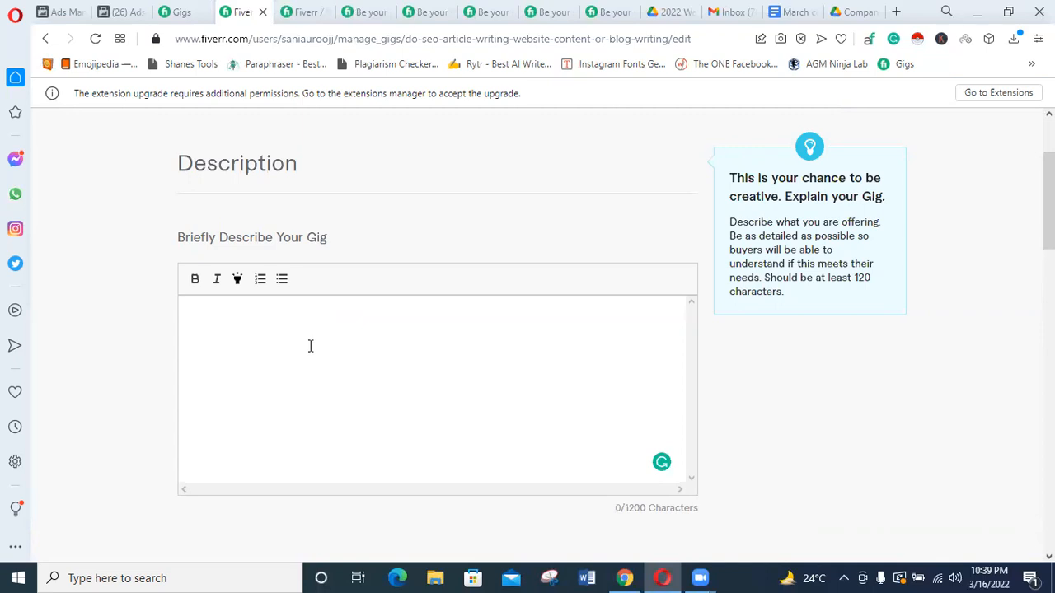
scroll(310, 346, "down", 1)
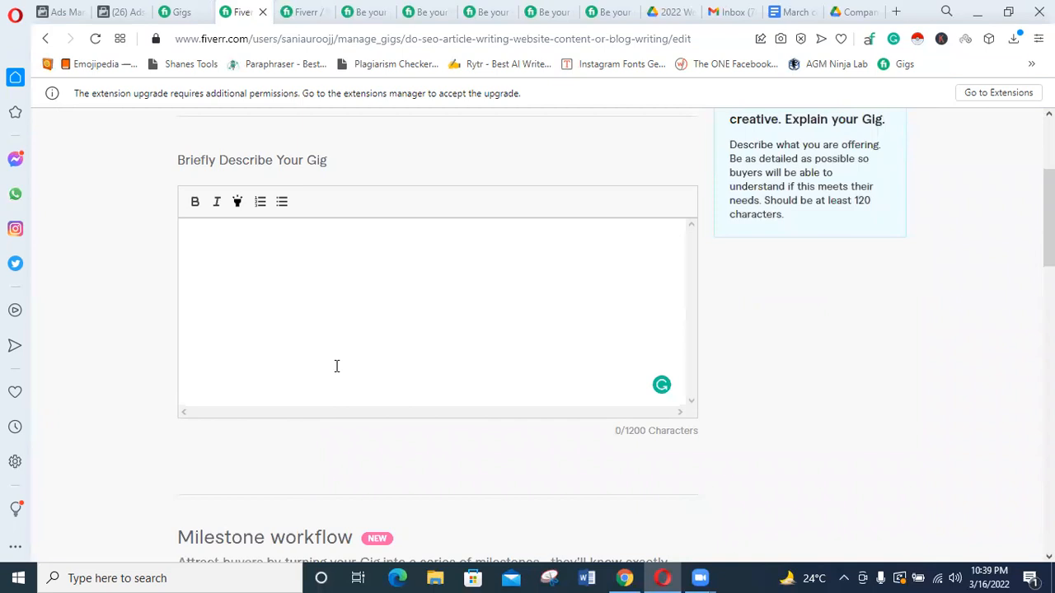
left_click(260, 202)
left_click(195, 204)
key("BackSpace")
Open the preview of the spiritual counseling gig from the gigs list and view its Standard and Premium packages.
left_click(301, 12)
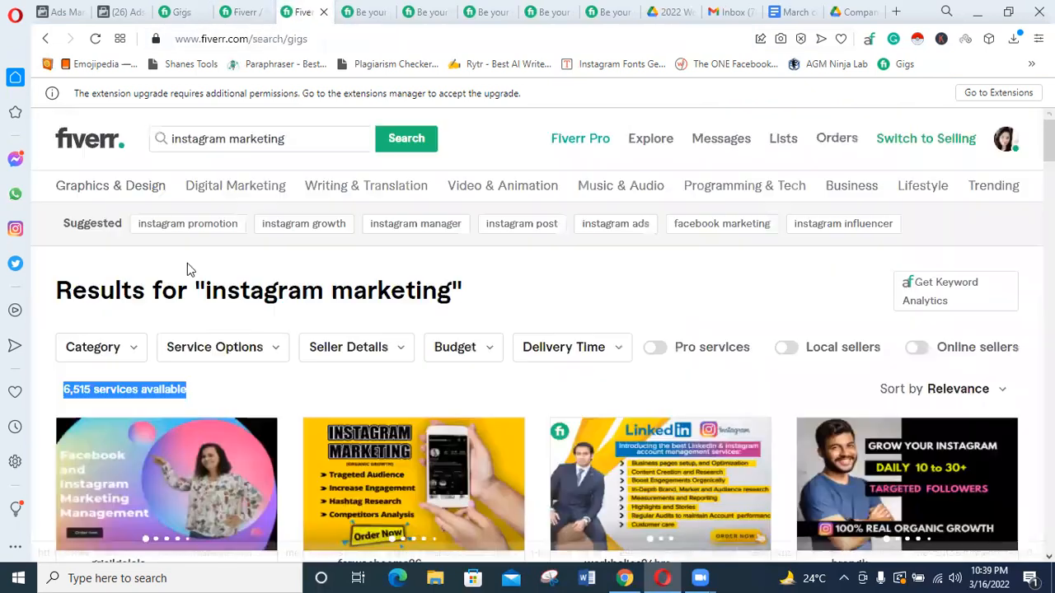
left_click(186, 8)
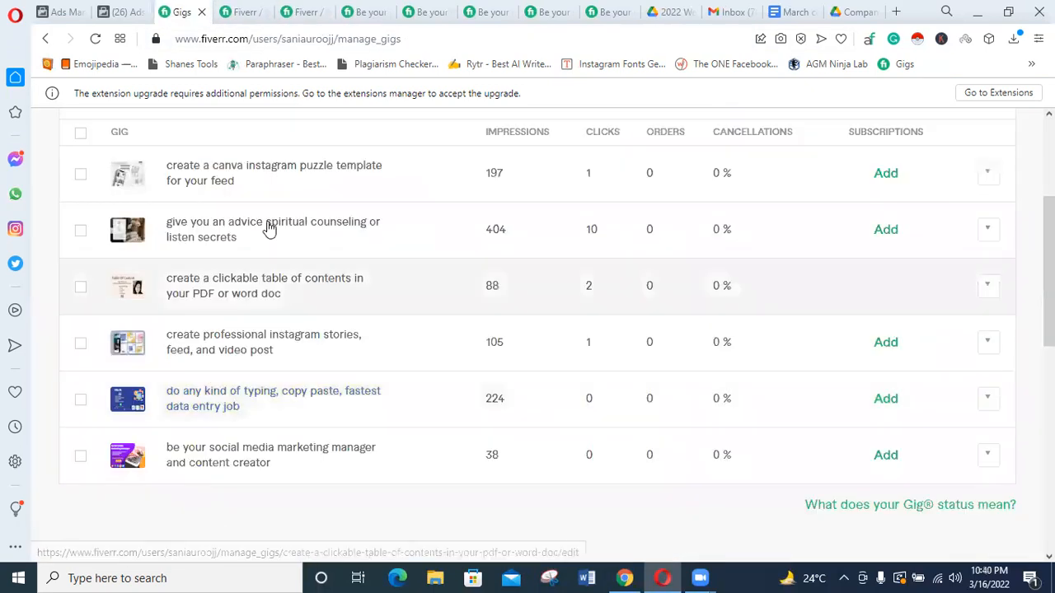
right_click(208, 226)
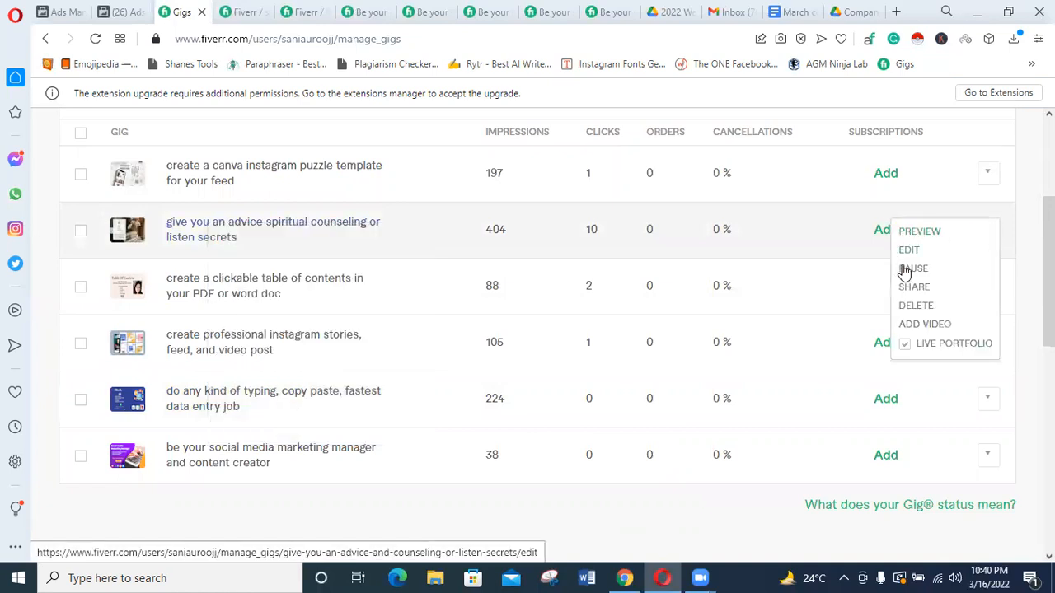
left_click(915, 235)
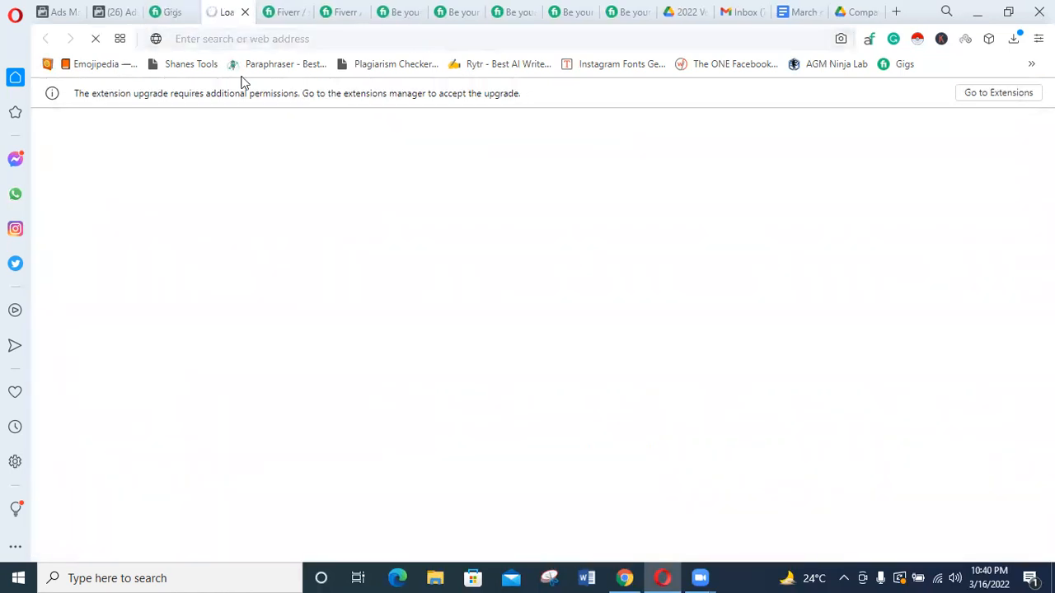
scroll(357, 371, "down", 4)
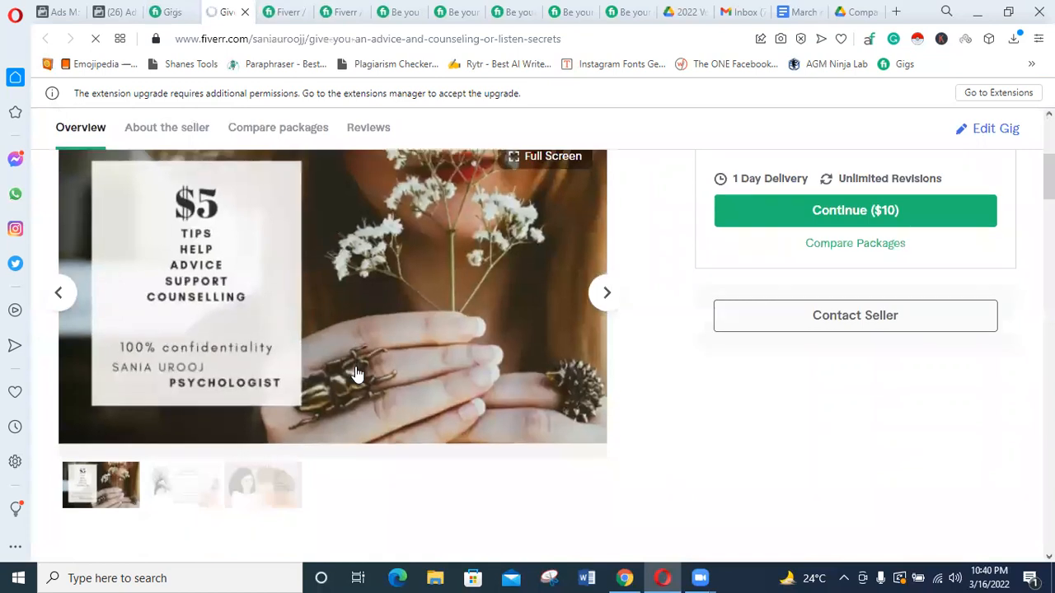
scroll(353, 371, "up", 3)
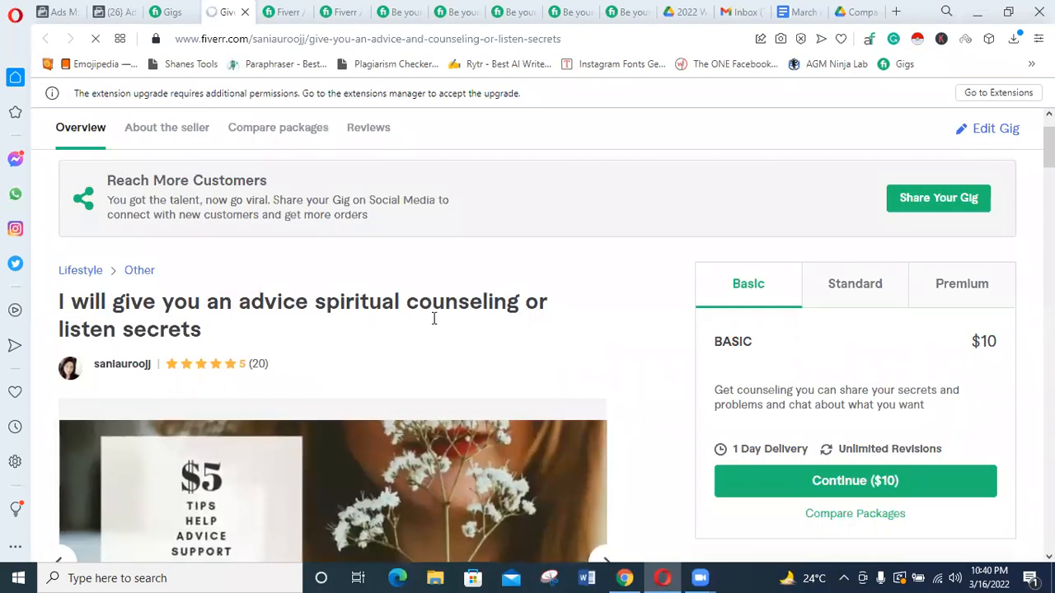
scroll(873, 404, "down", 1)
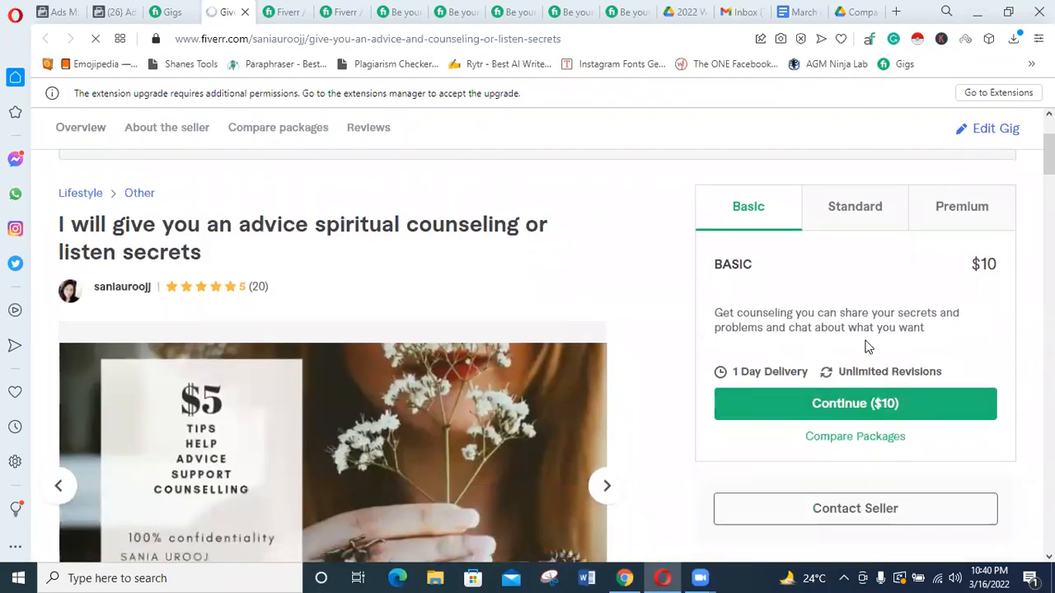
left_click(845, 221)
left_click(949, 214)
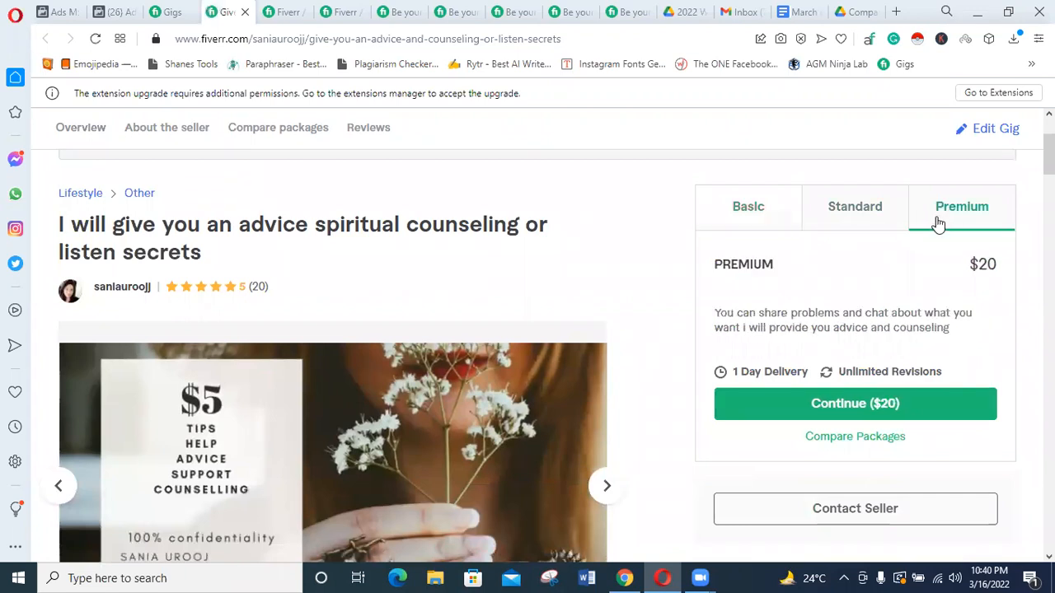
Examine the About This Gig text, highlighting the bold word psychology, the bulleted list, the buyer questions and the line "please message me before placing an order".
scroll(346, 500, "down", 6)
scroll(236, 472, "down", 1)
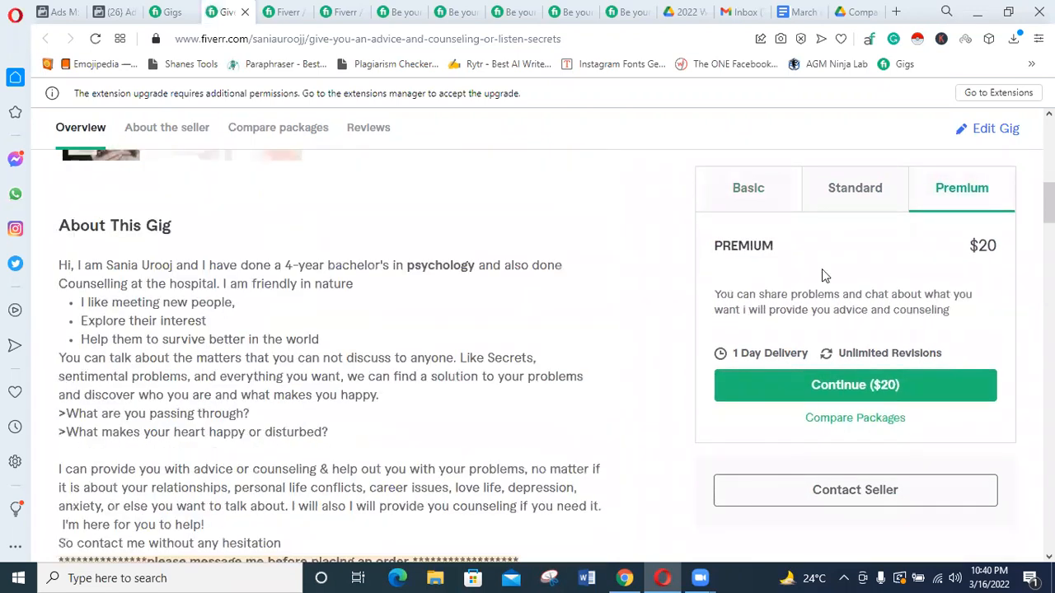
scroll(235, 446, "down", 1)
scroll(235, 447, "down", 1)
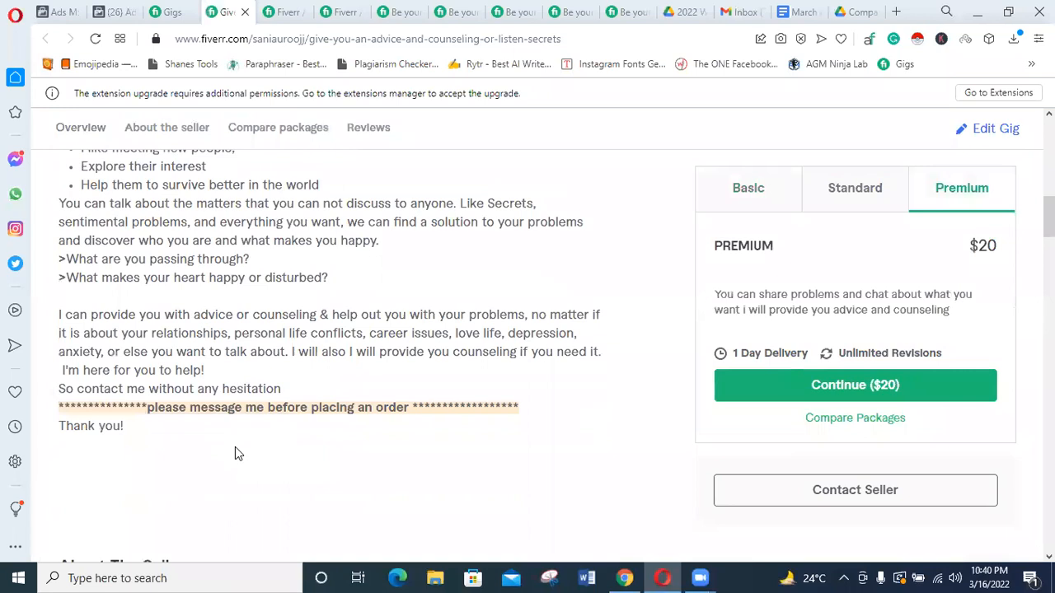
scroll(234, 447, "up", 1)
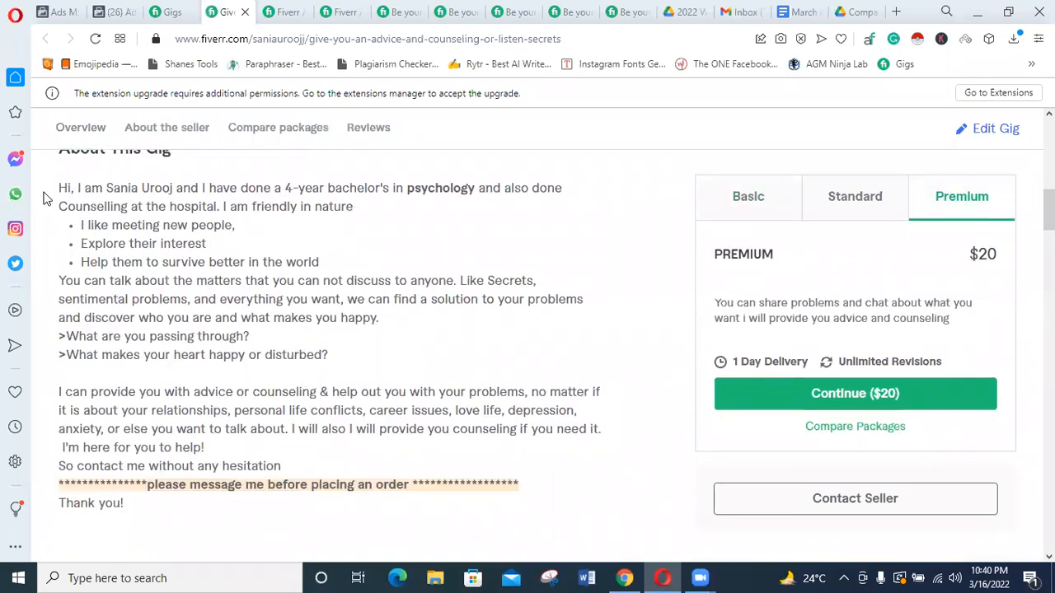
left_click_drag(156, 508, 61, 192)
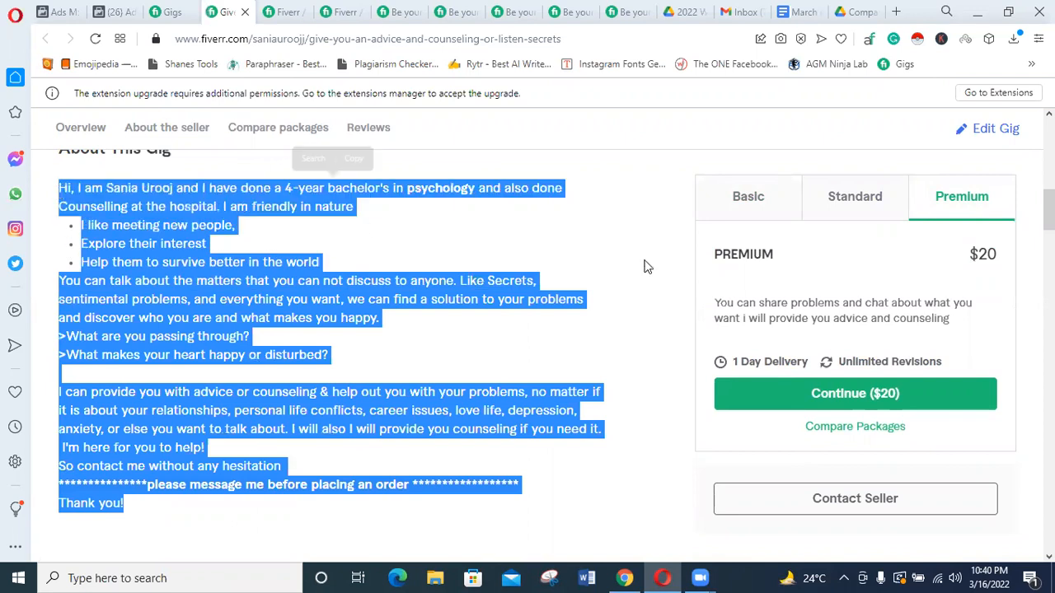
left_click(209, 225)
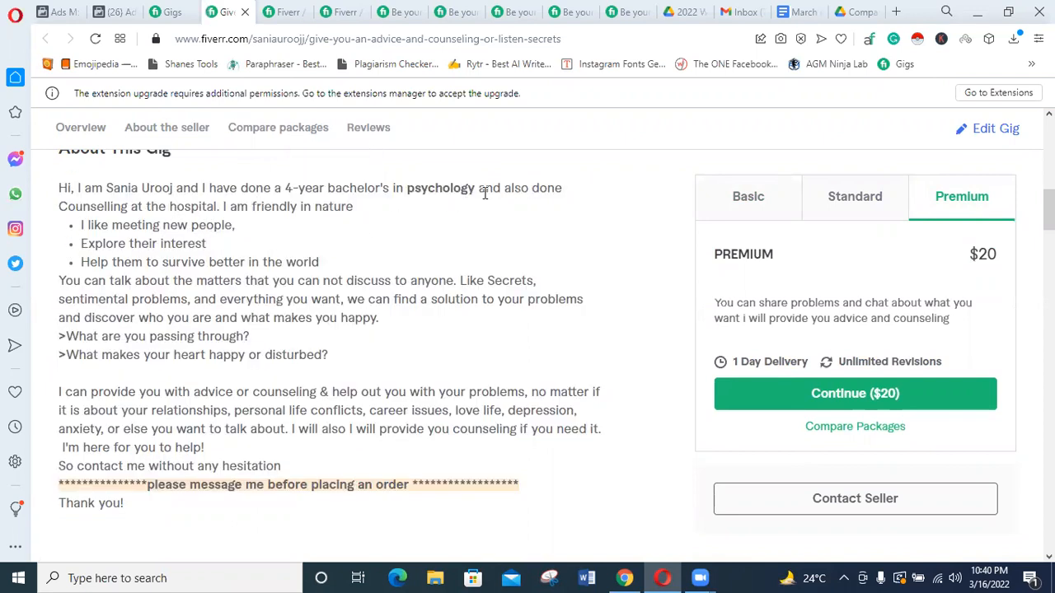
left_click_drag(480, 193, 406, 191)
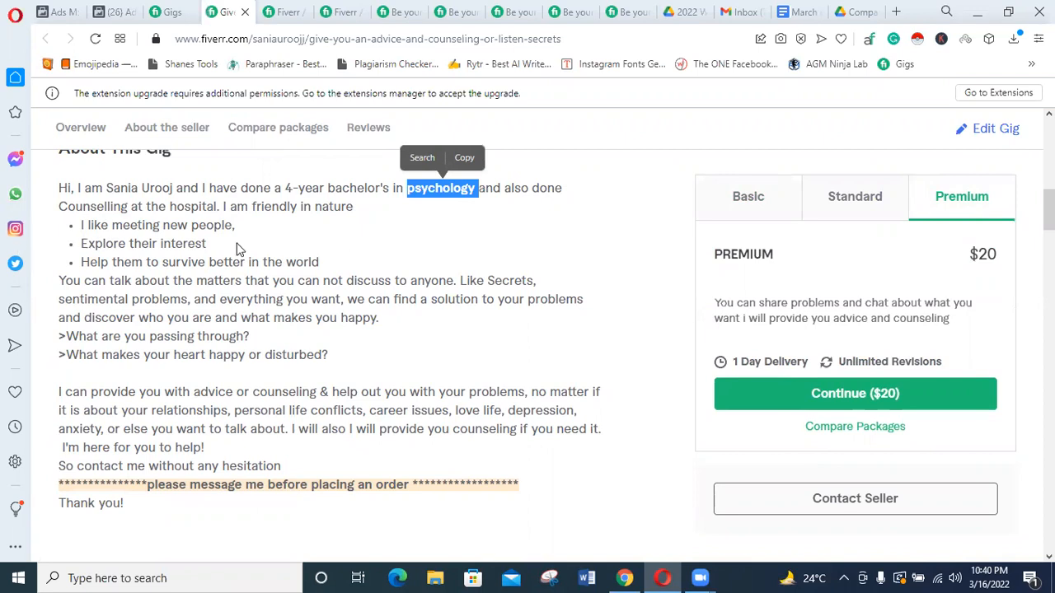
left_click_drag(320, 262, 71, 230)
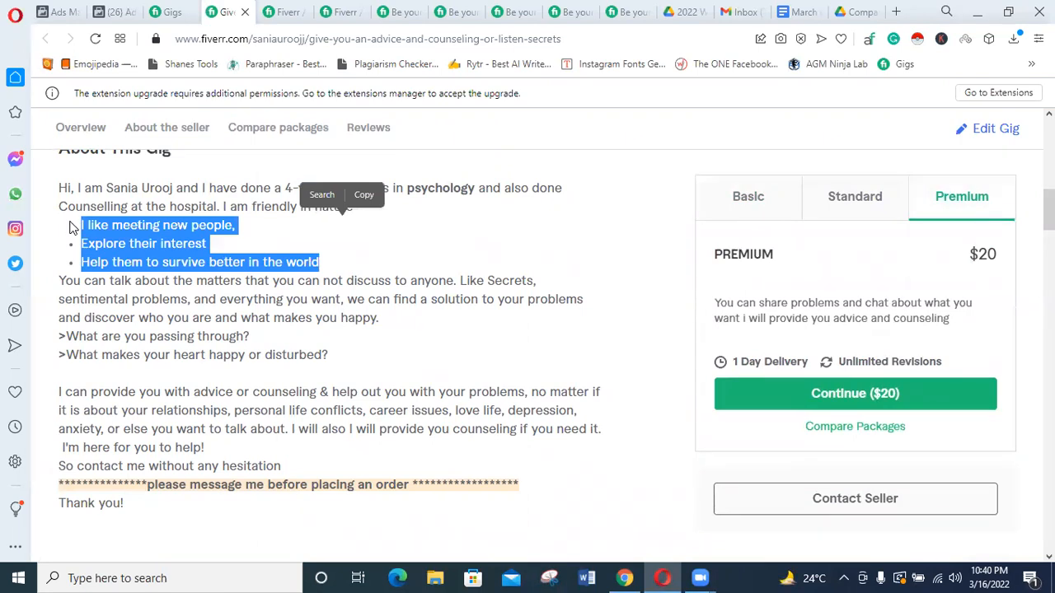
left_click(264, 371)
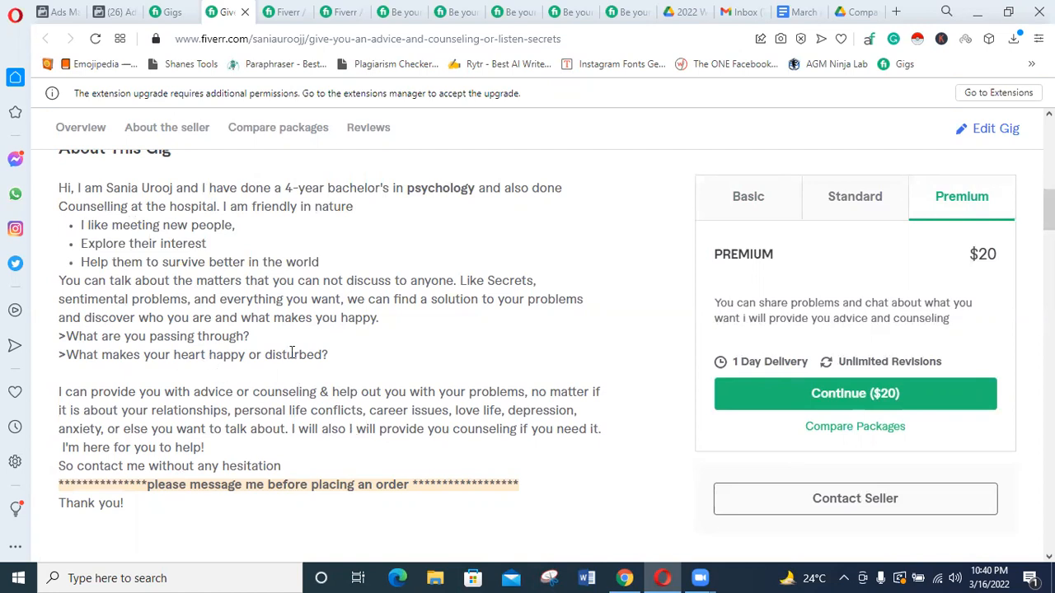
left_click_drag(372, 359, 78, 232)
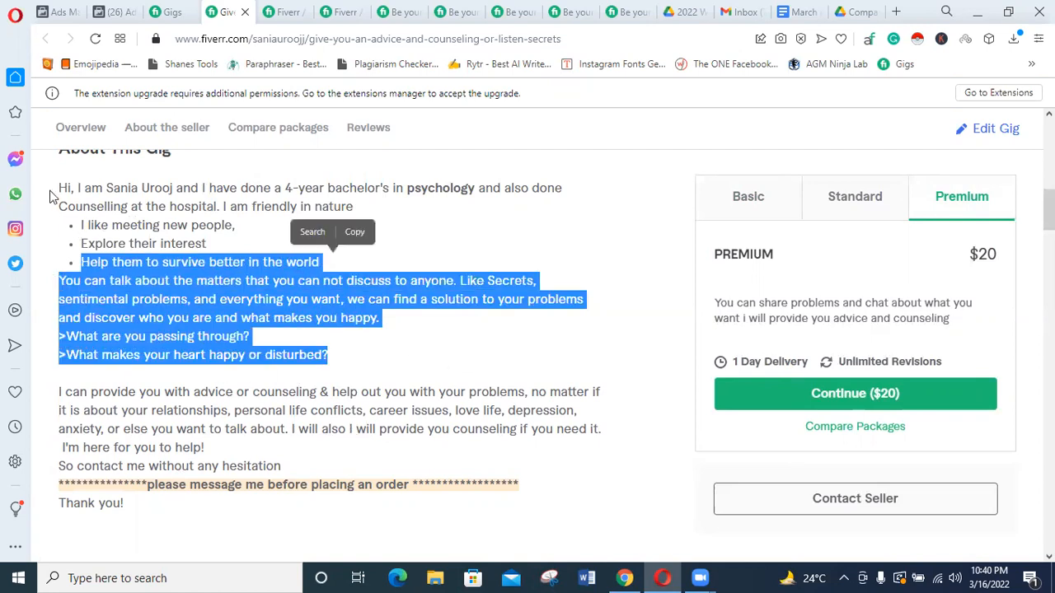
left_click_drag(534, 495, 411, 486)
left_click(149, 484)
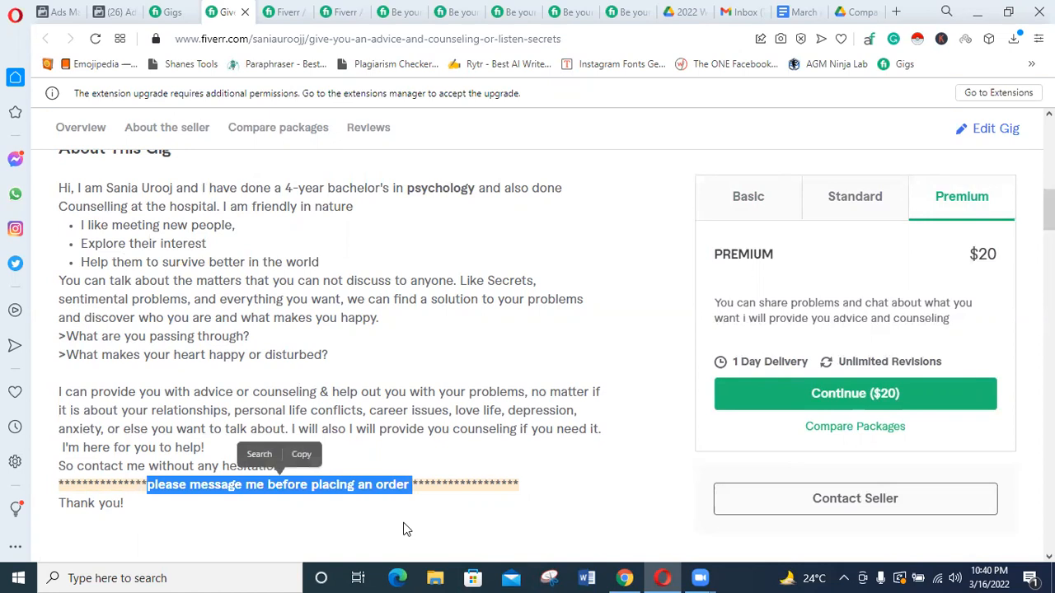
Compare the counseling gig's description with the article writing gig's edit form, and highlight the two questions addressed to buyers.
scroll(360, 469, "down", 2)
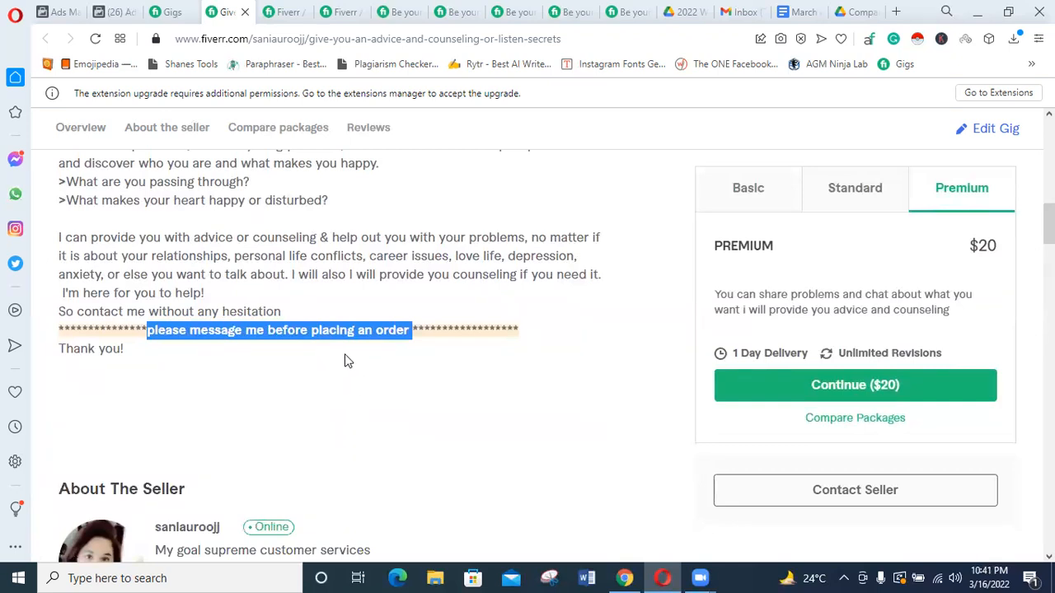
left_click(284, 12)
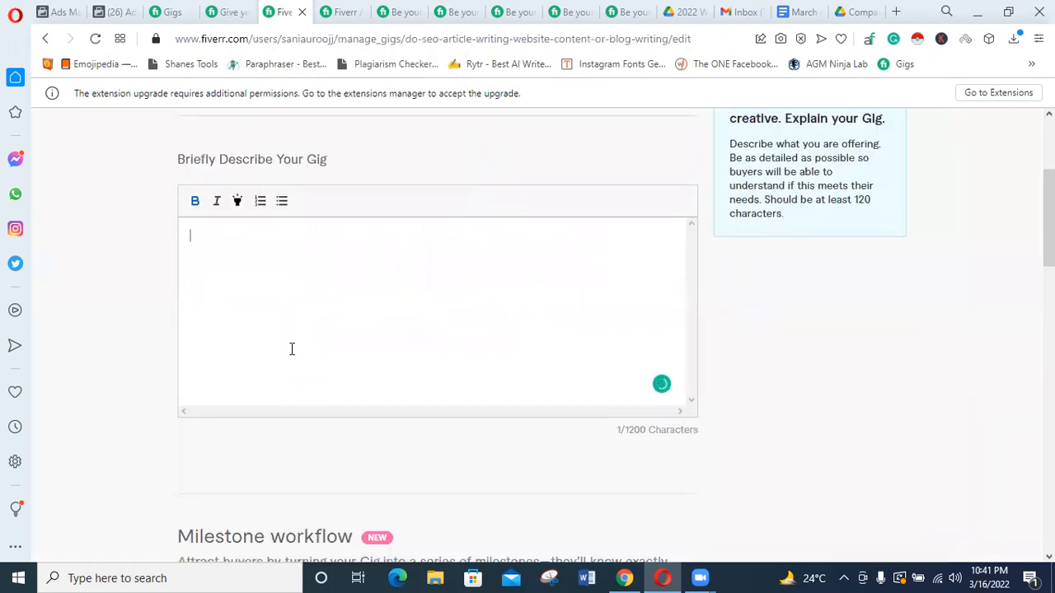
scroll(292, 349, "down", 2)
key("ctrl+shift+Tab")
scroll(111, 350, "up", 2)
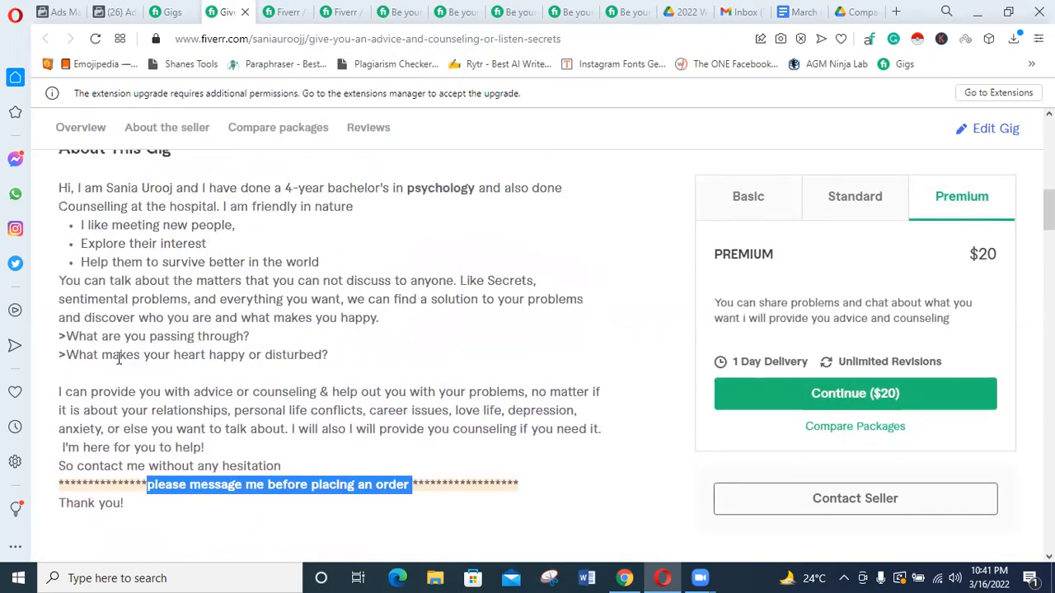
scroll(119, 358, "up", 1)
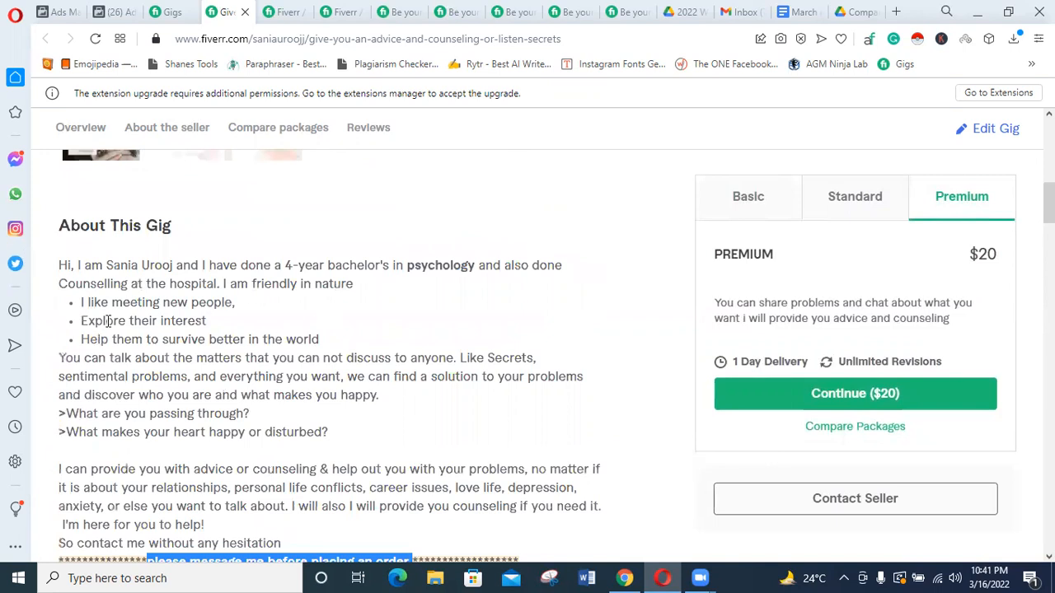
scroll(297, 391, "down", 1)
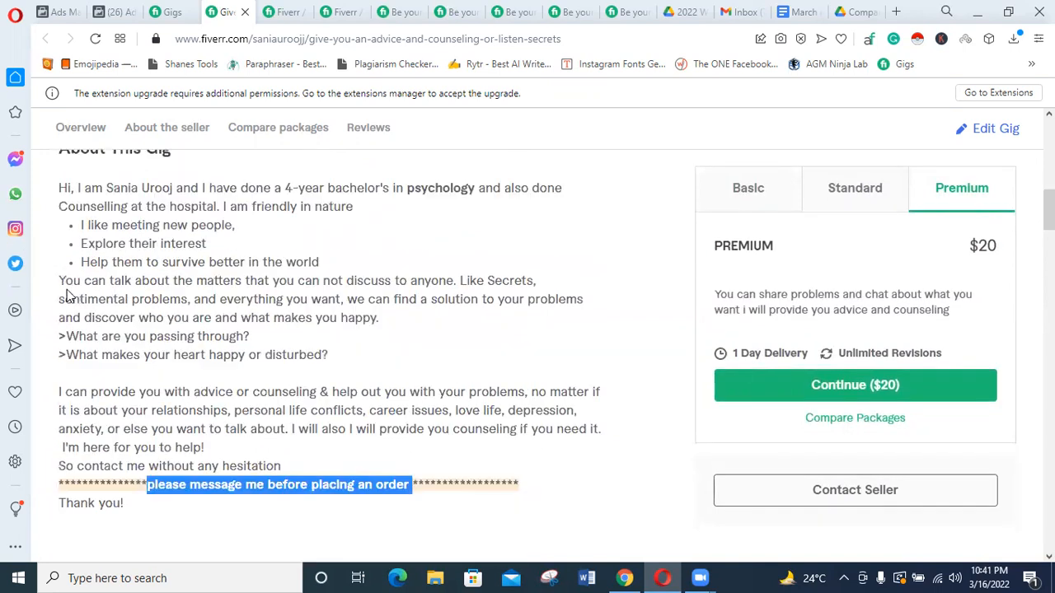
left_click_drag(331, 354, 52, 326)
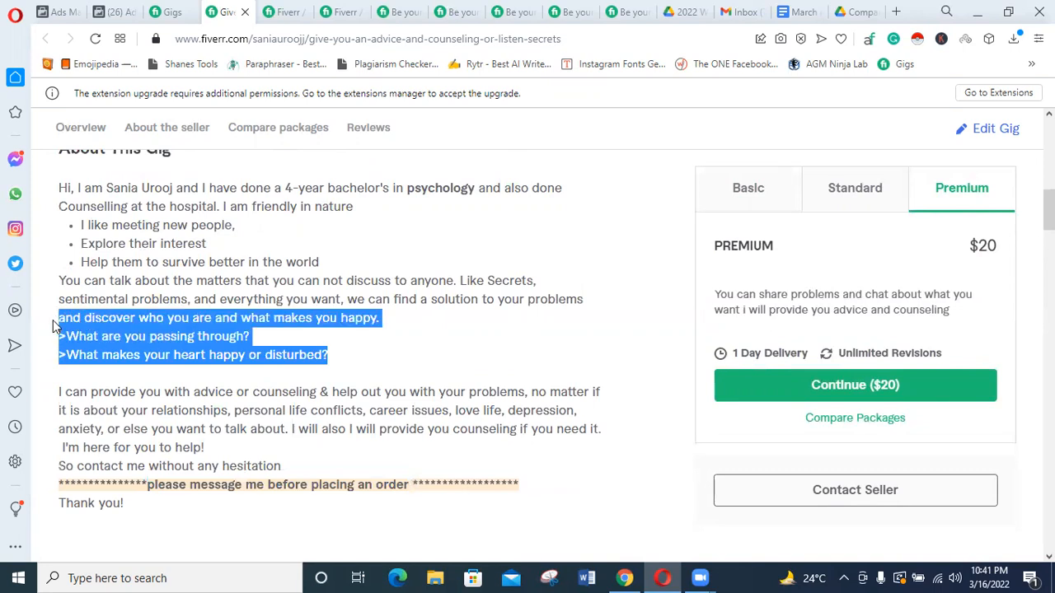
left_click(280, 357)
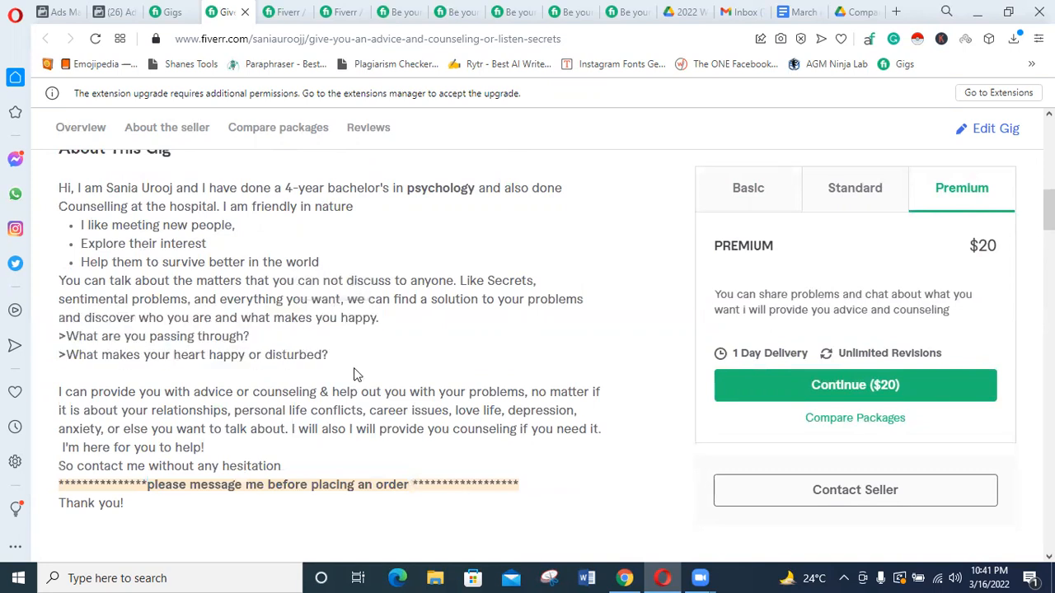
Return to the article writing gig's edit form and start a new FAQ entry.
left_click(284, 11)
scroll(329, 443, "down", 9)
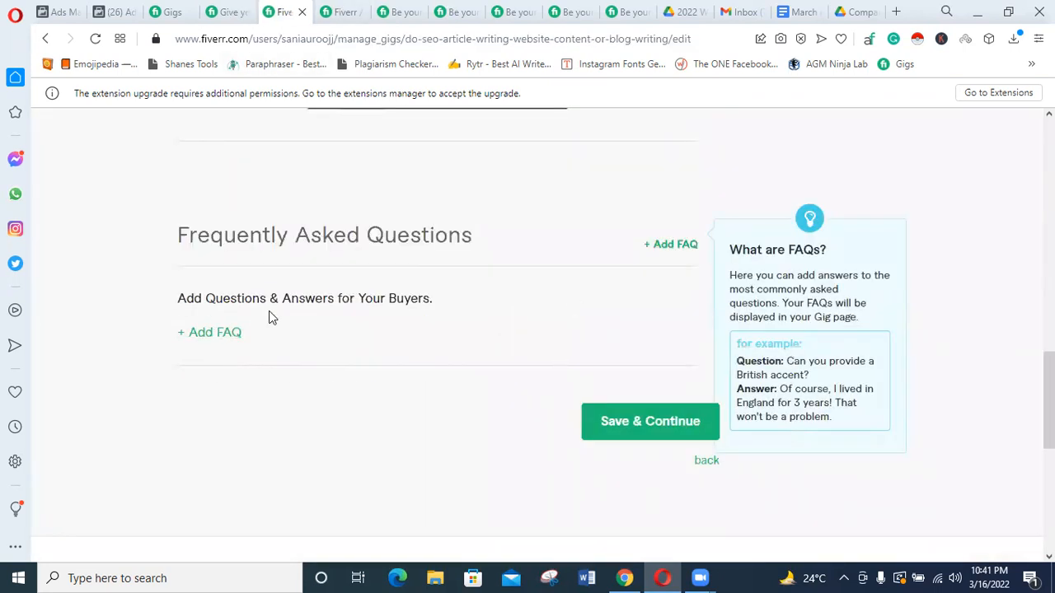
left_click(216, 333)
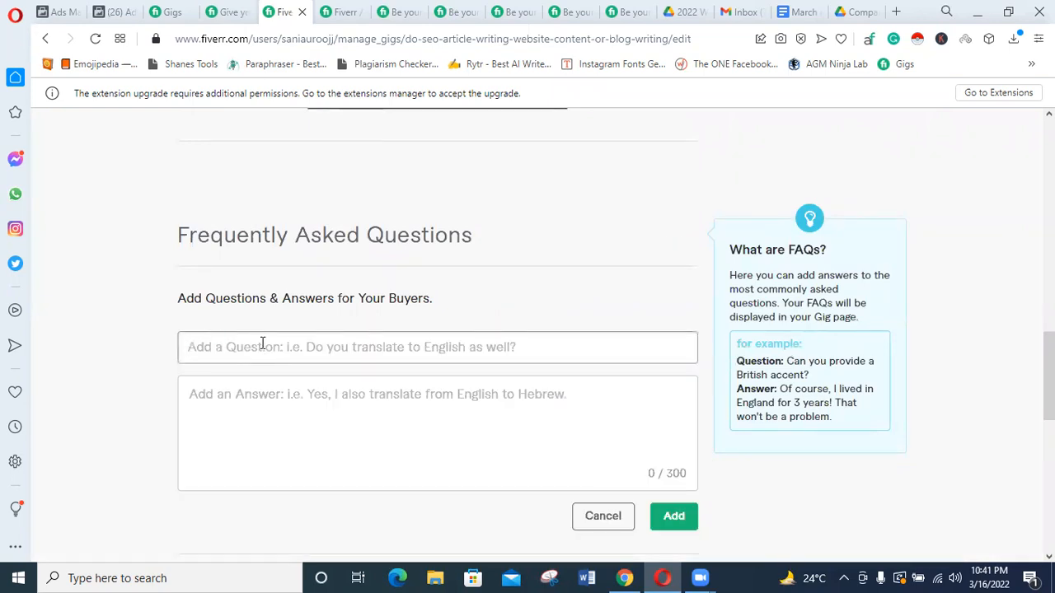
Try "can you speak in english?" as the FAQ question and clear it.
type("d")
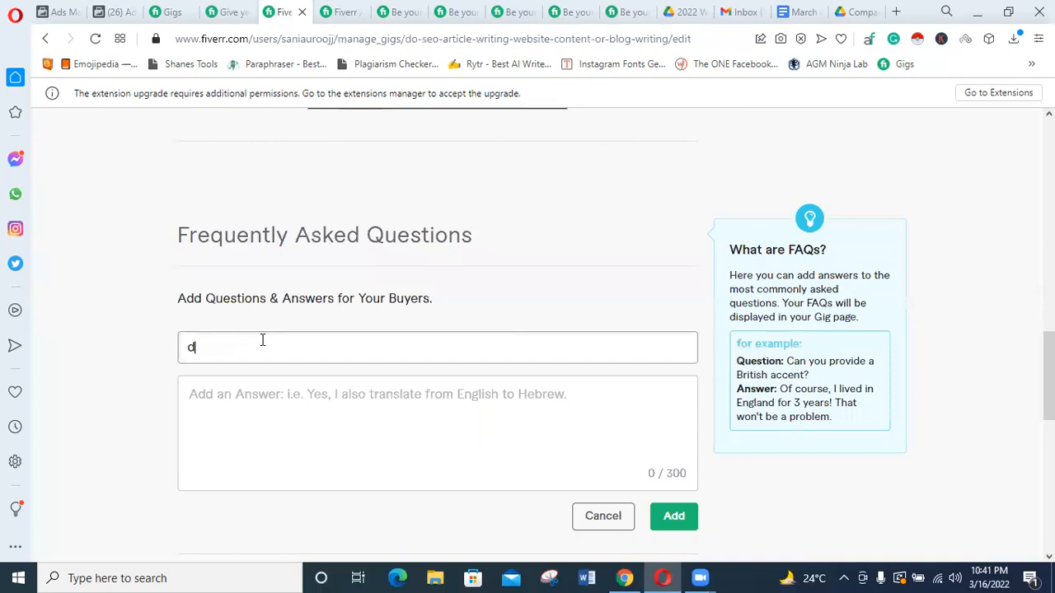
type("can hyo")
type(" you speak")
type(" in english")
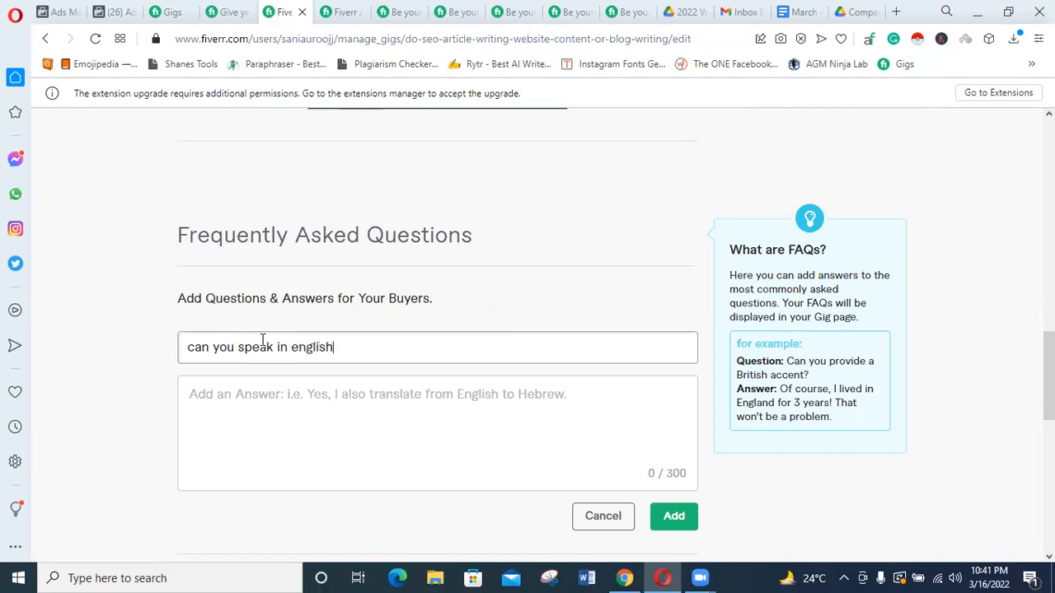
type("?")
left_click_drag(352, 350, 9, 352)
key("BackSpace")
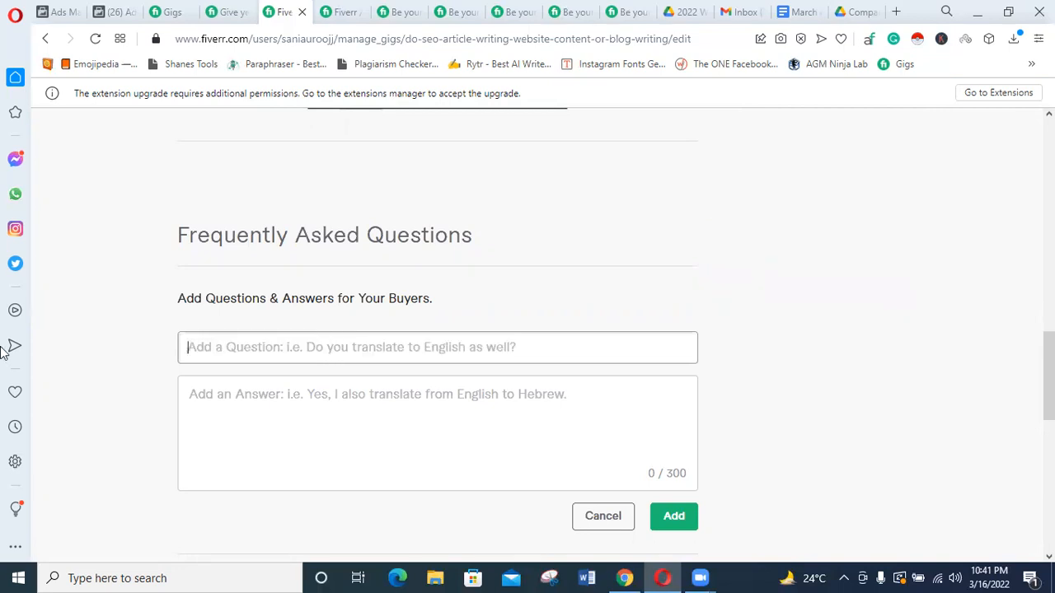
Enter "Can you also handle the pinterest?" as the FAQ question.
type("Can")
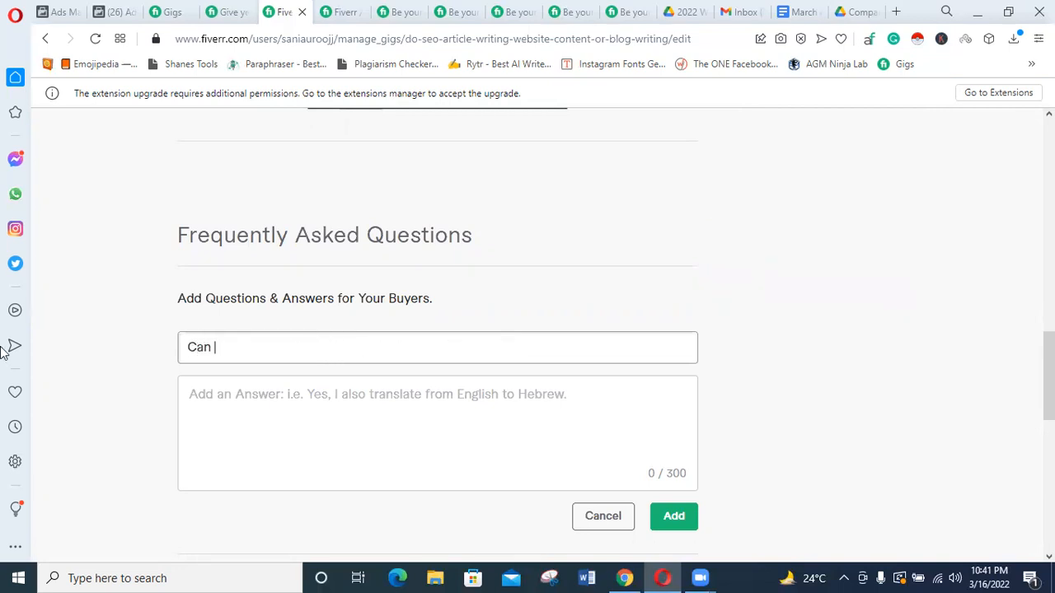
type(" you also handle the pinterestv")
key("BackSpace")
key("BackSpace")
type("?")
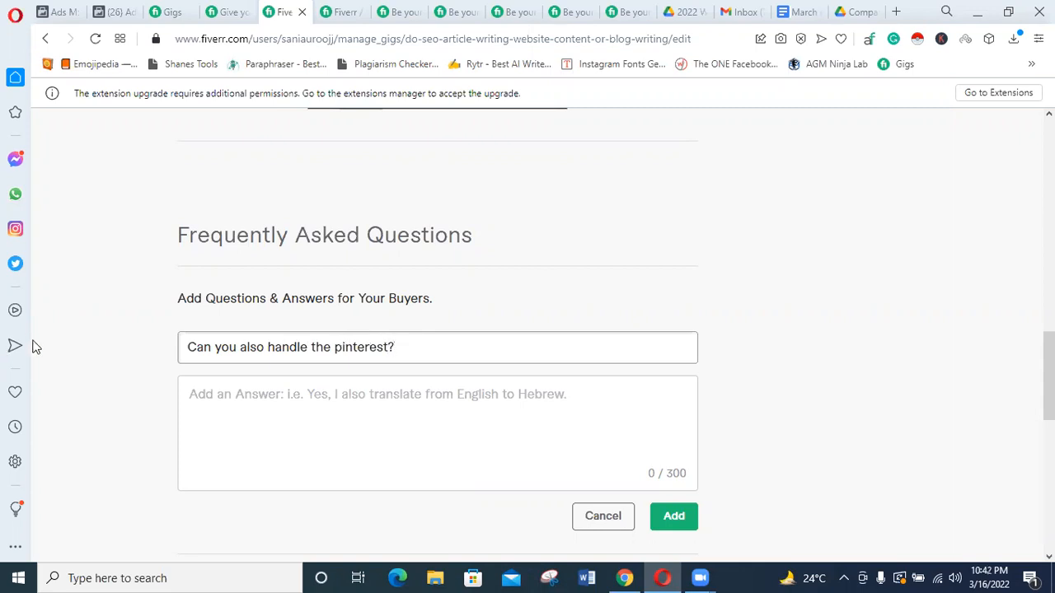
Enter the FAQ answer "yes of course i do manage the Pinterest and good in interest seo", correcting the misspelled Pinterest.
left_click(313, 396)
type("ytes")
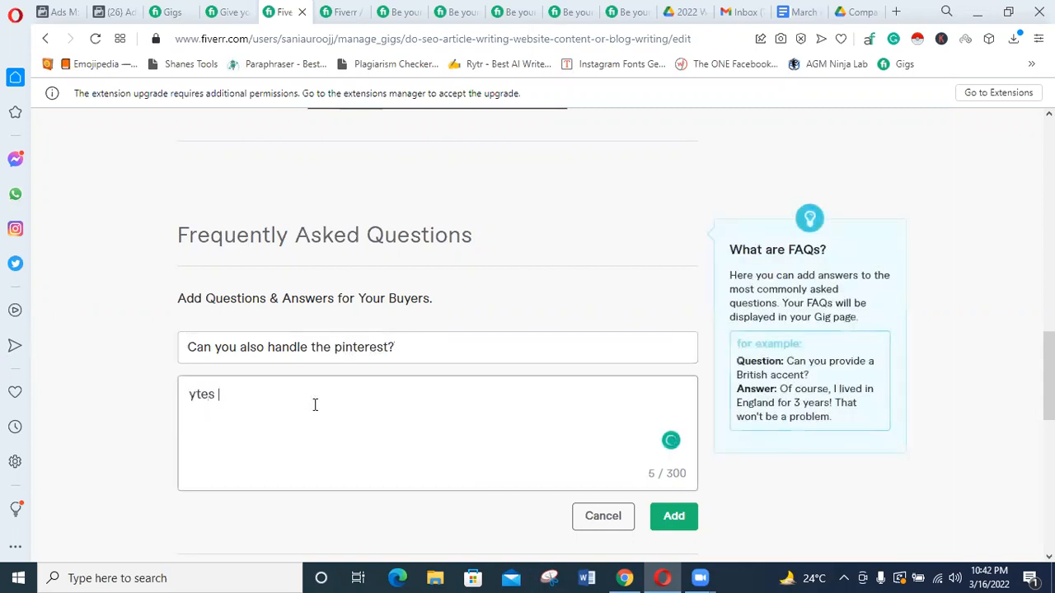
key("BackSpace")
key("BackSpace")
type("es of course i do manage the piterest and good in pinterest seo")
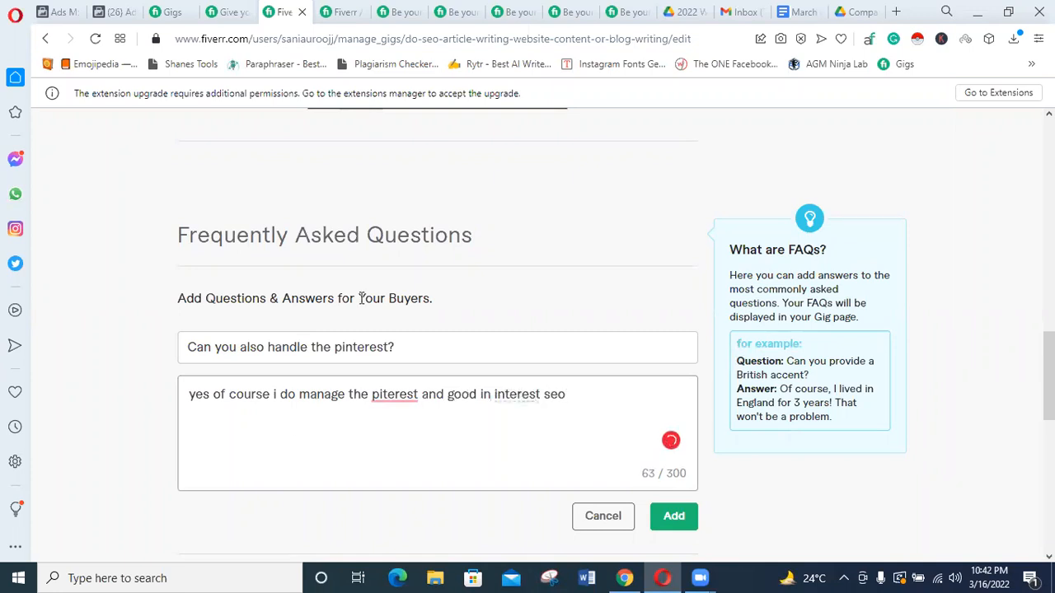
left_click(389, 398)
left_click(400, 288)
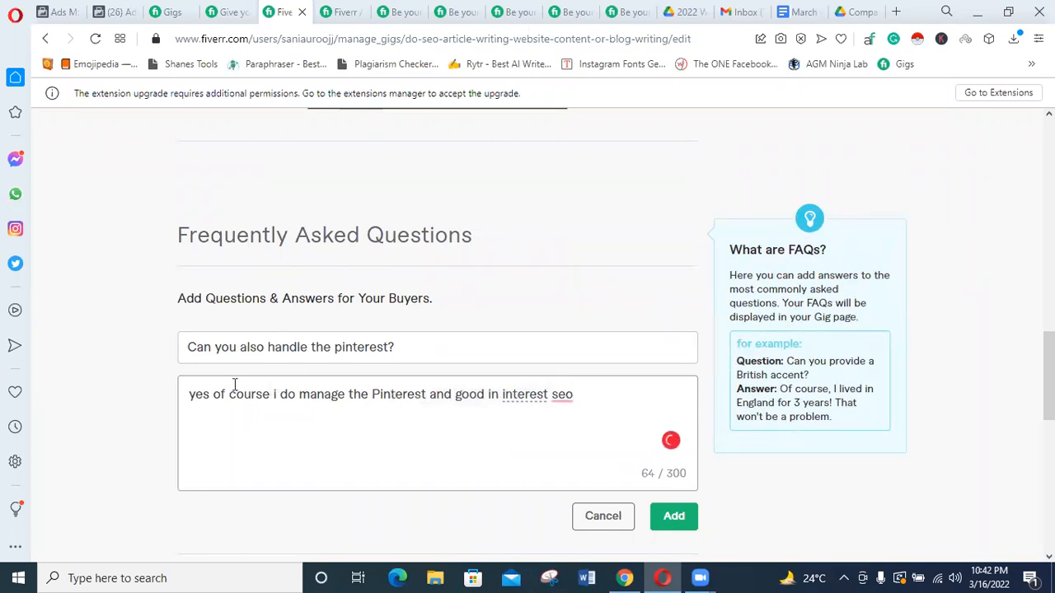
Copy the counseling gig's About This Gig text from the introduction through the two buyer questions into the article writing gig's description.
scroll(234, 396, "up", 5)
scroll(237, 399, "down", 6)
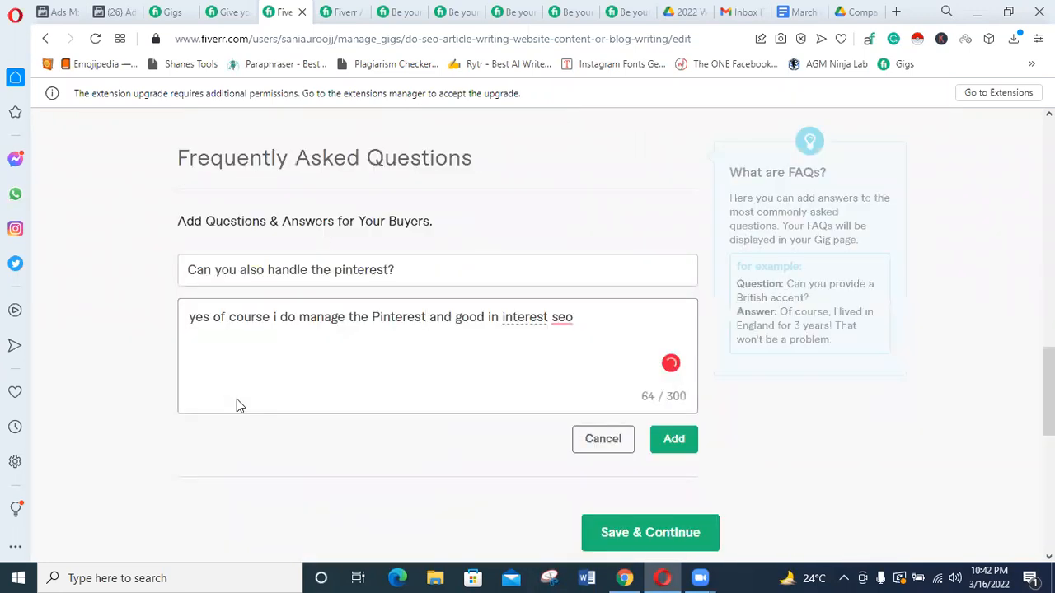
scroll(437, 420, "up", 7)
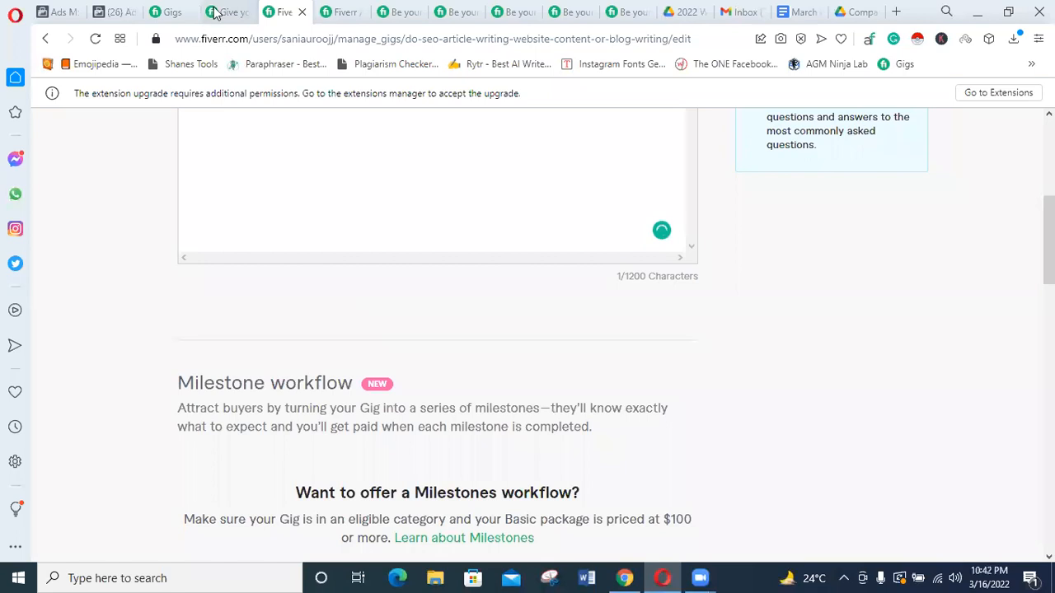
left_click(216, 11)
scroll(355, 429, "up", 1)
left_click_drag(329, 432, 25, 275)
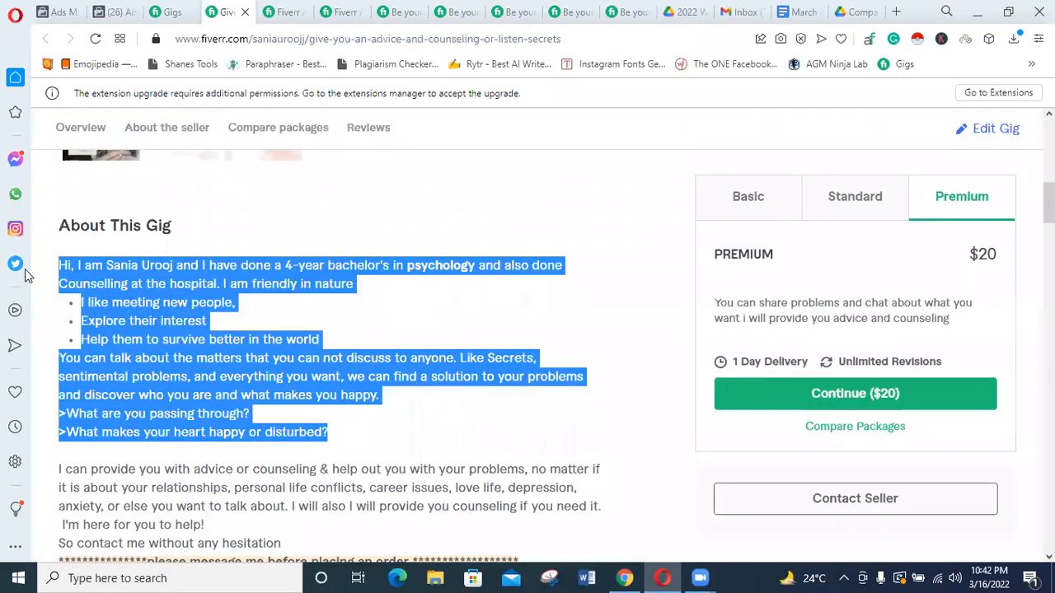
left_click(284, 11)
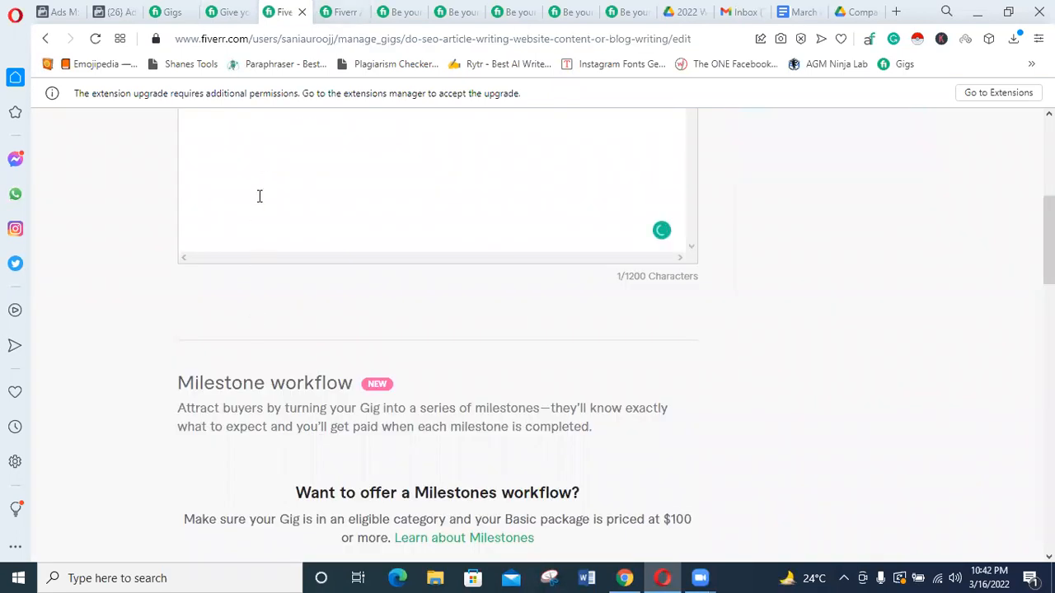
key("ctrl+v")
scroll(297, 306, "up", 5)
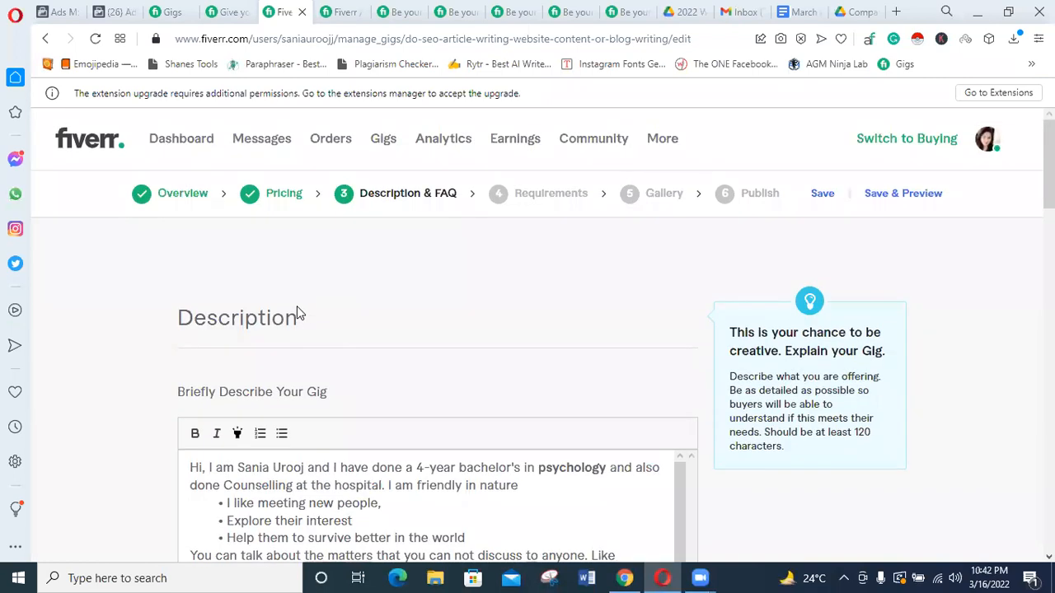
Add the Pinterest question to the FAQ list and save the Description & FAQ page to continue to Requirements.
scroll(297, 313, "down", 10)
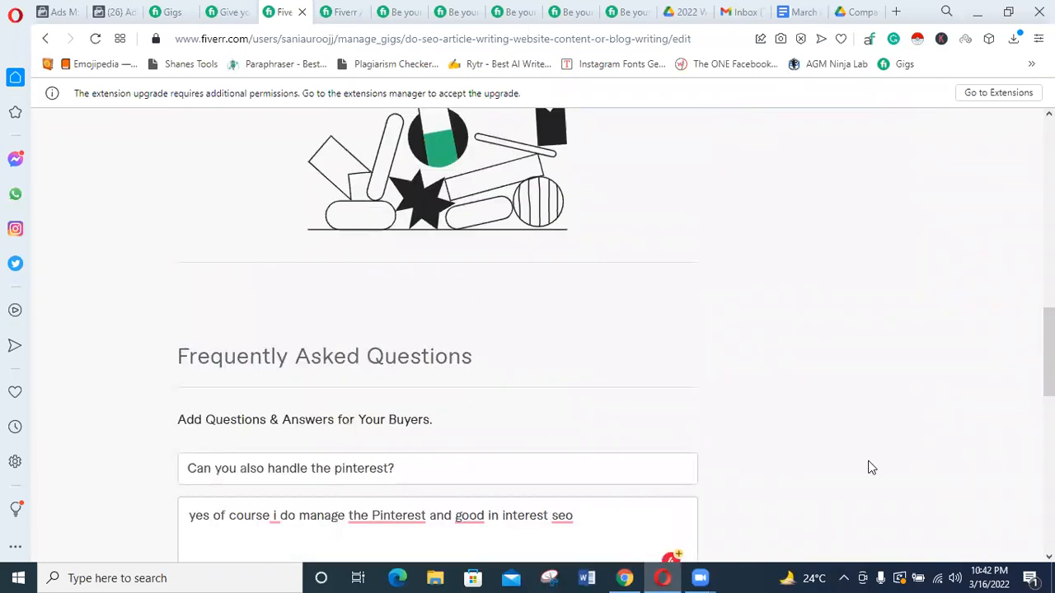
scroll(664, 461, "down", 4)
left_click(674, 287)
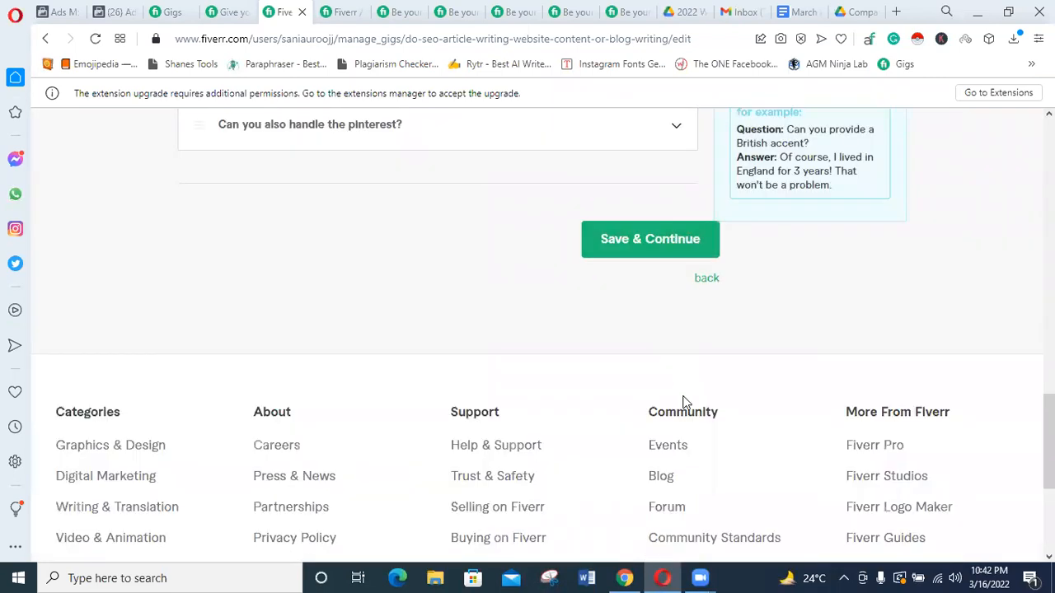
left_click(635, 240)
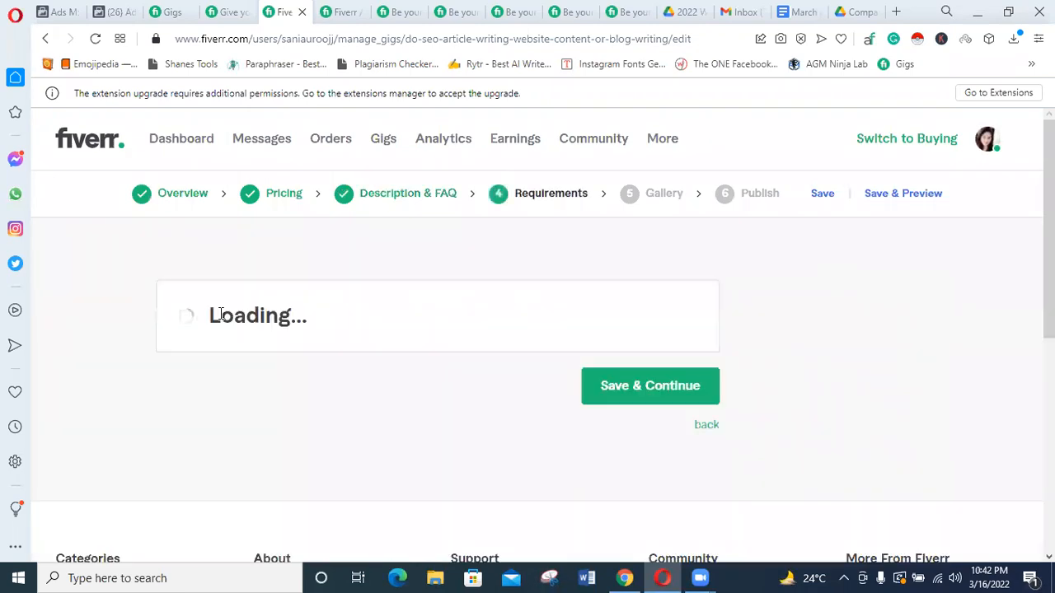
Start a new buyer question in the gig's requirements.
scroll(207, 337, "down", 2)
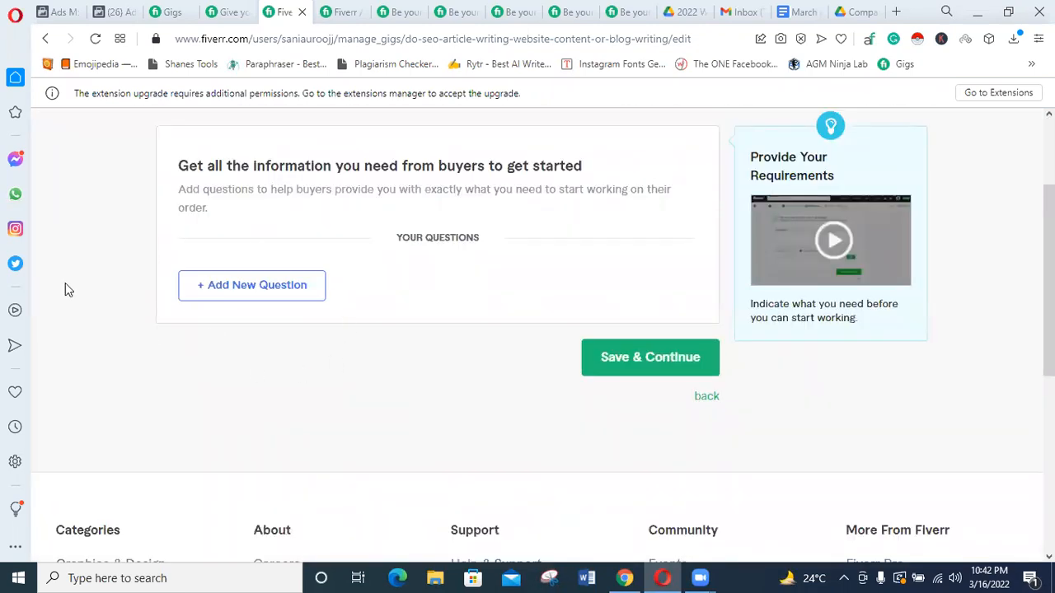
left_click(223, 285)
left_click(222, 323)
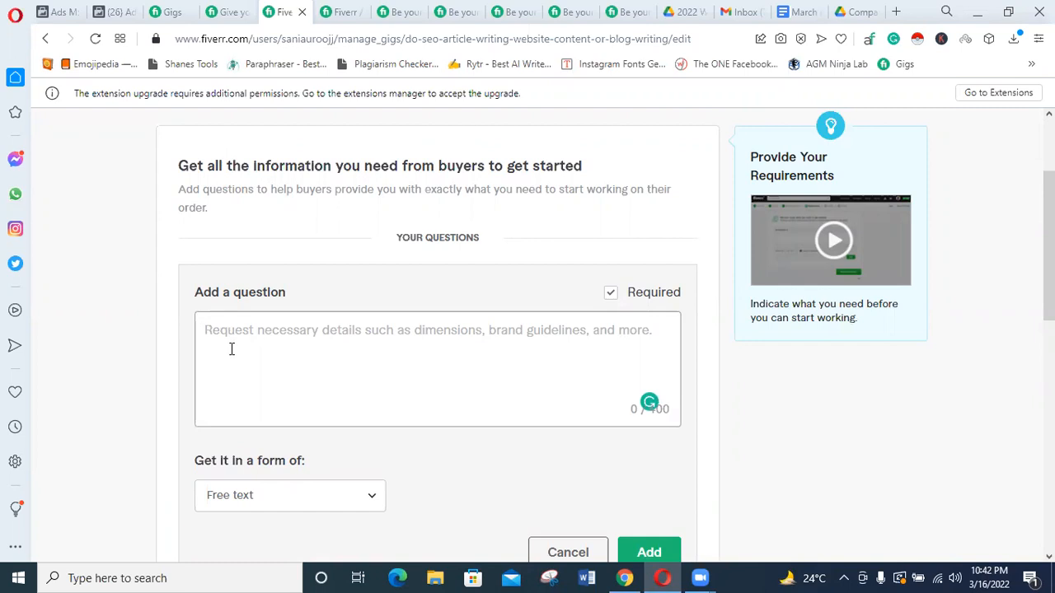
Enter "which social media platform you need work on?" as the buyer requirement question.
type("whioch")
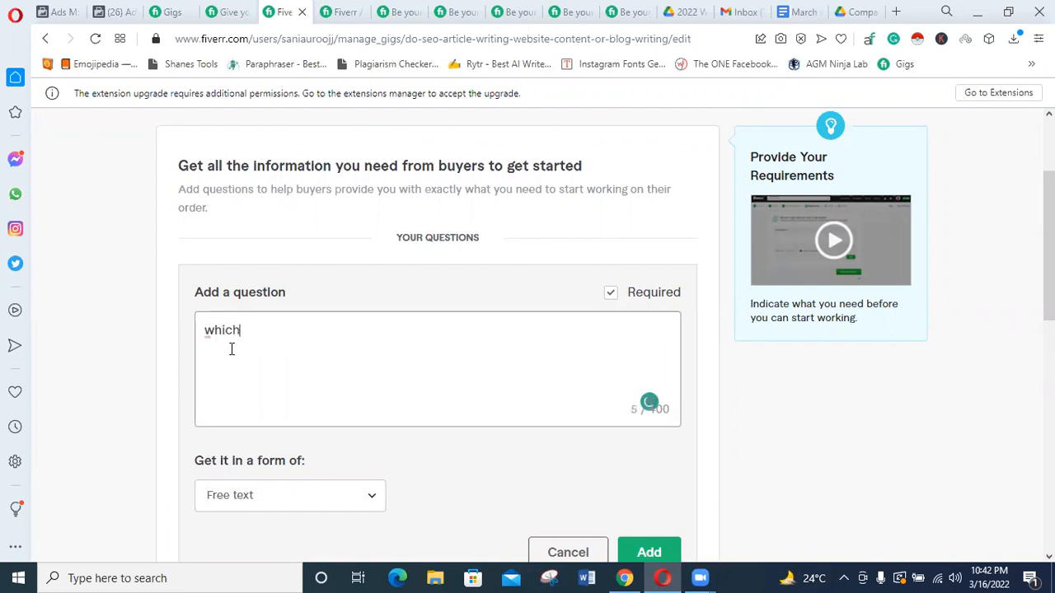
type(" social media platform")
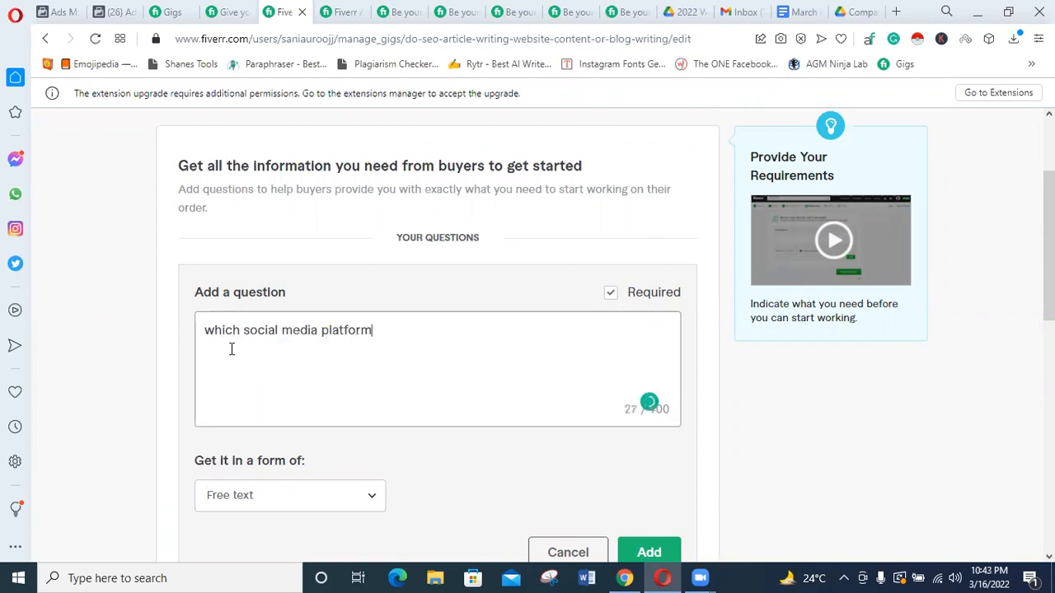
type("  you wnat")
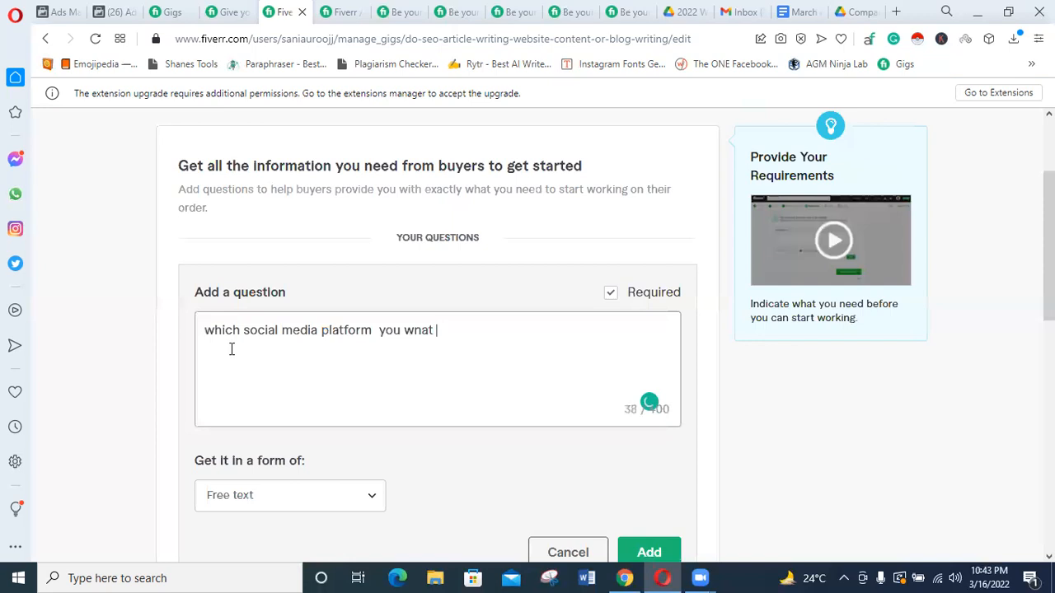
key("BackSpace")
key("BackSpace")
key("BackSpace")
key("BackSpace")
key("BackSpace")
type("need work on")
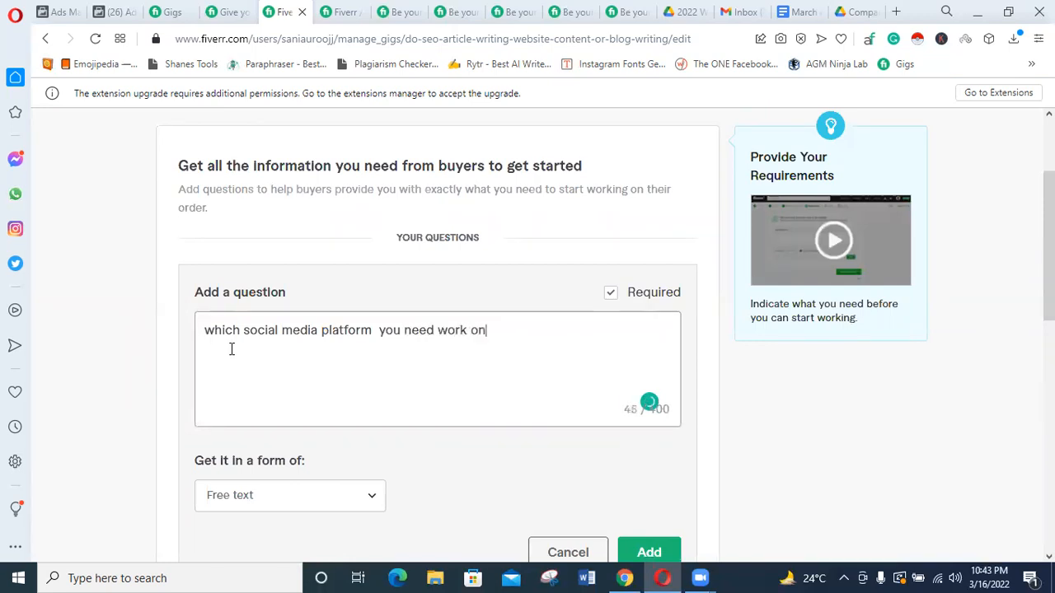
type("?")
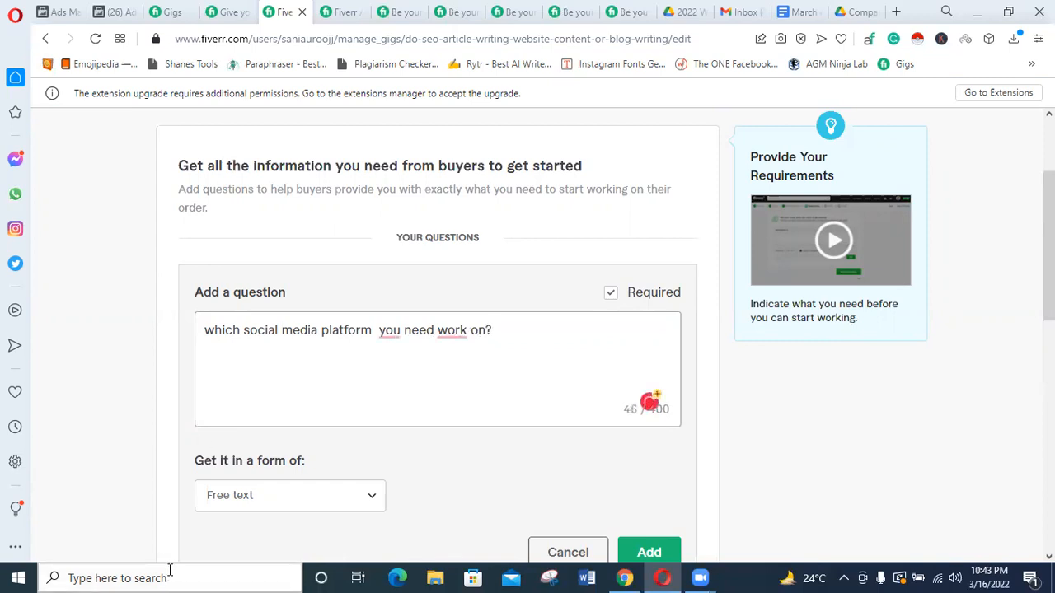
Highlight the requirement question and compare it with the professional instagram stories, feed, and video post gig in the gigs list.
left_click_drag(532, 332, 170, 332)
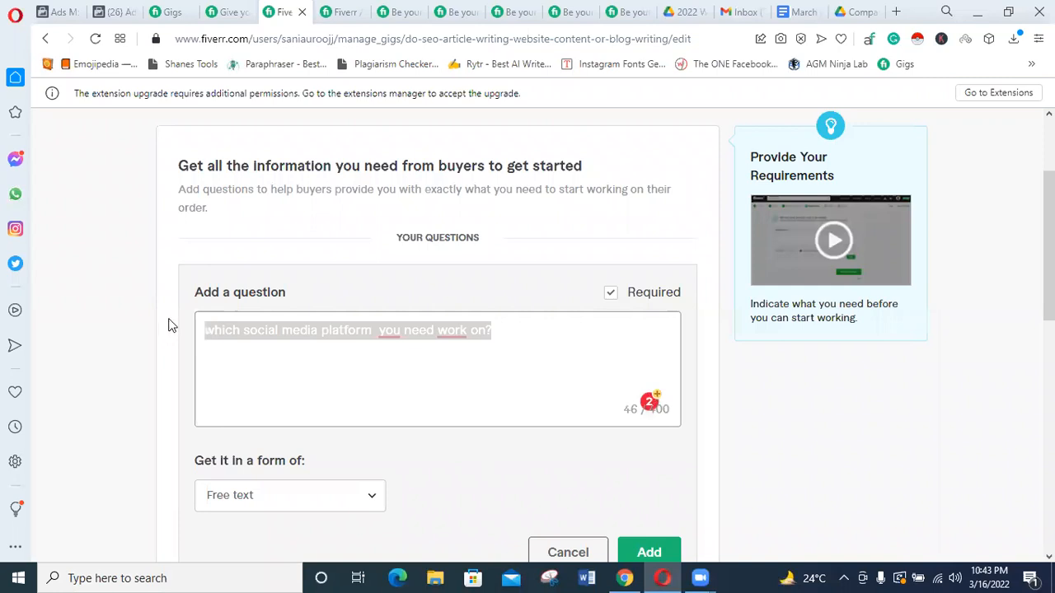
left_click(157, 9)
scroll(209, 434, "up", 1)
left_click_drag(292, 436, 170, 420)
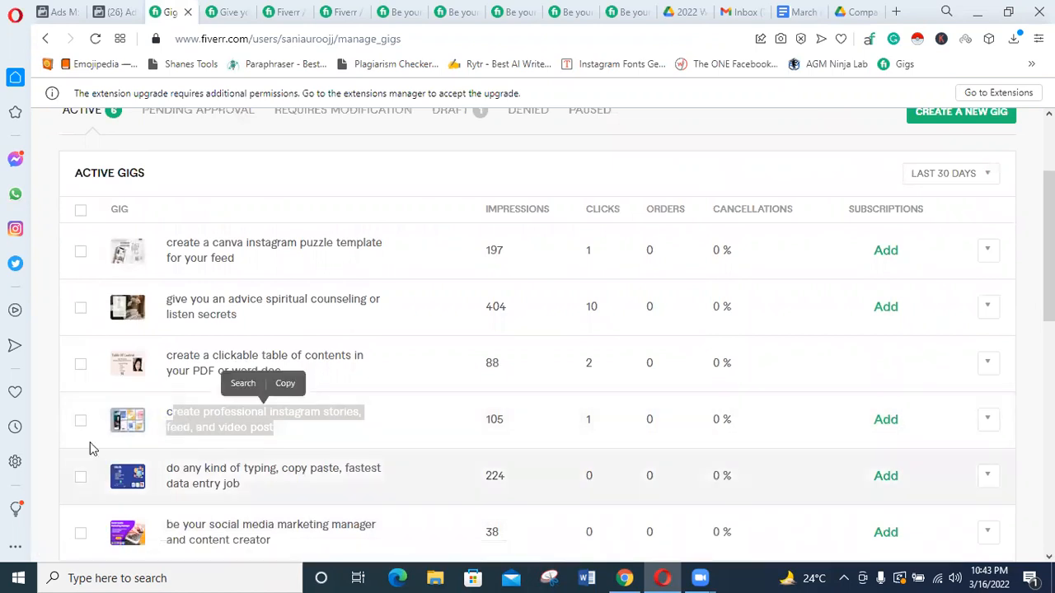
left_click(191, 440)
left_click(284, 11)
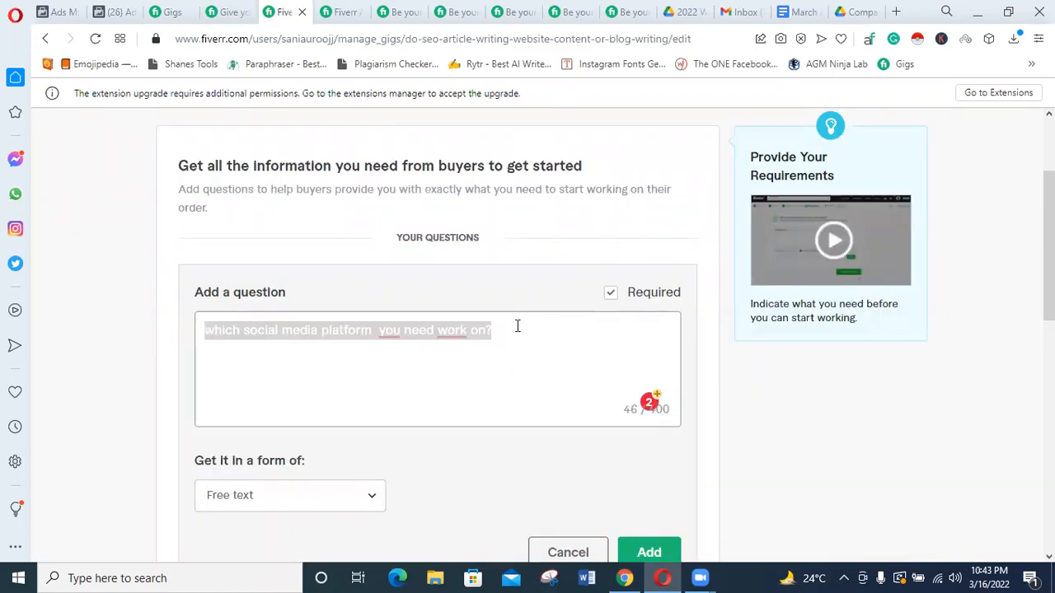
Replace the requirement question with "which color do you prefer for your post ?", correcting the spelling of prefer.
type("whoo")
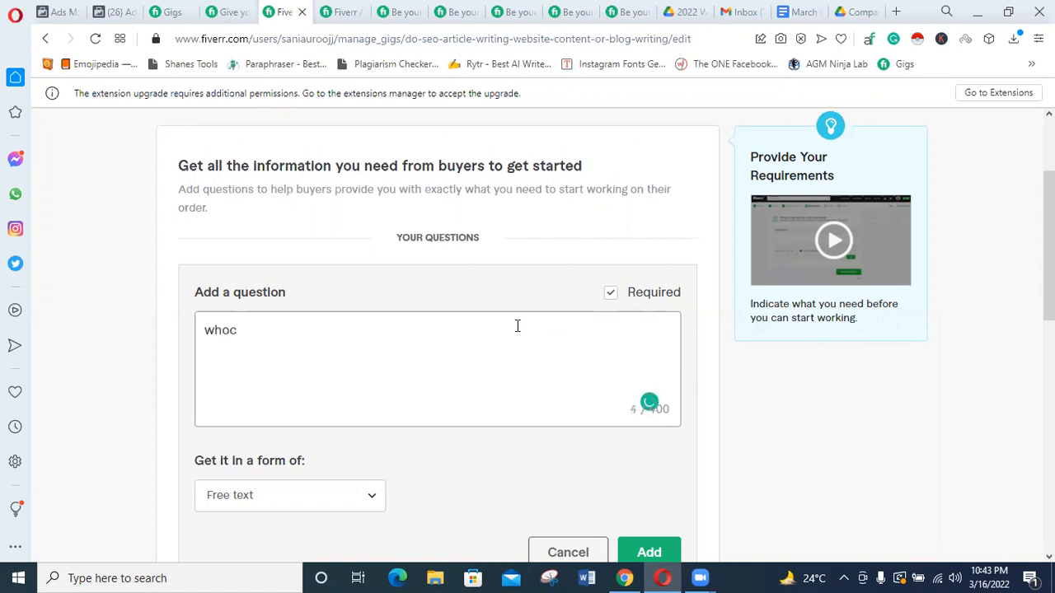
type("ch ")
type("color do you")
type(" perefew")
key("BackSpace")
key("BackSpace")
type("r for your post ?")
mouse_move(350, 332)
left_click(276, 358)
Try Multiple choice as the requirement question's answer form and set it back to Free text.
scroll(347, 445, "down", 2)
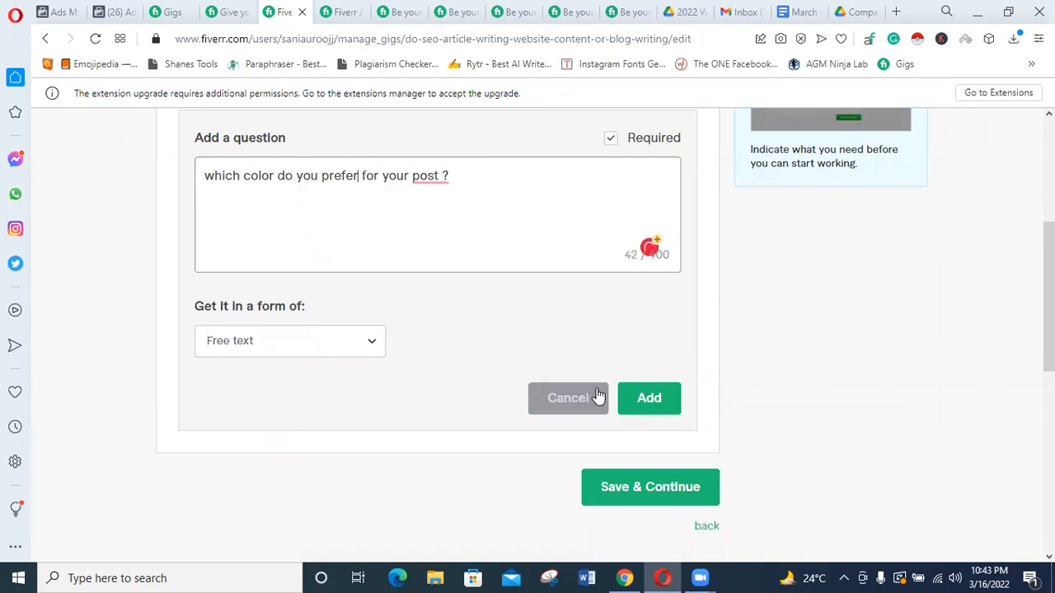
left_click(321, 347)
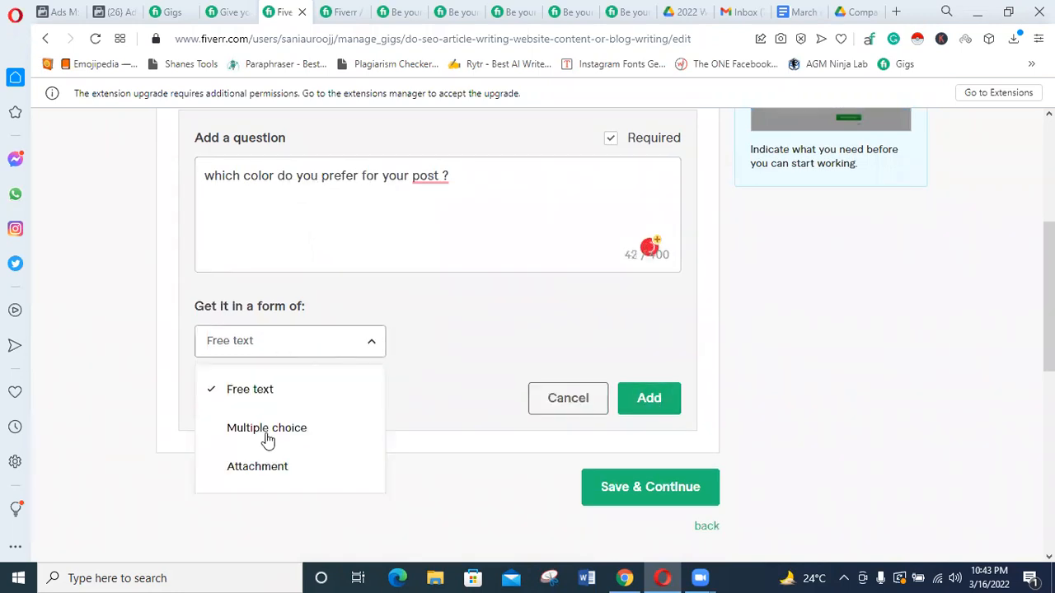
left_click(297, 432)
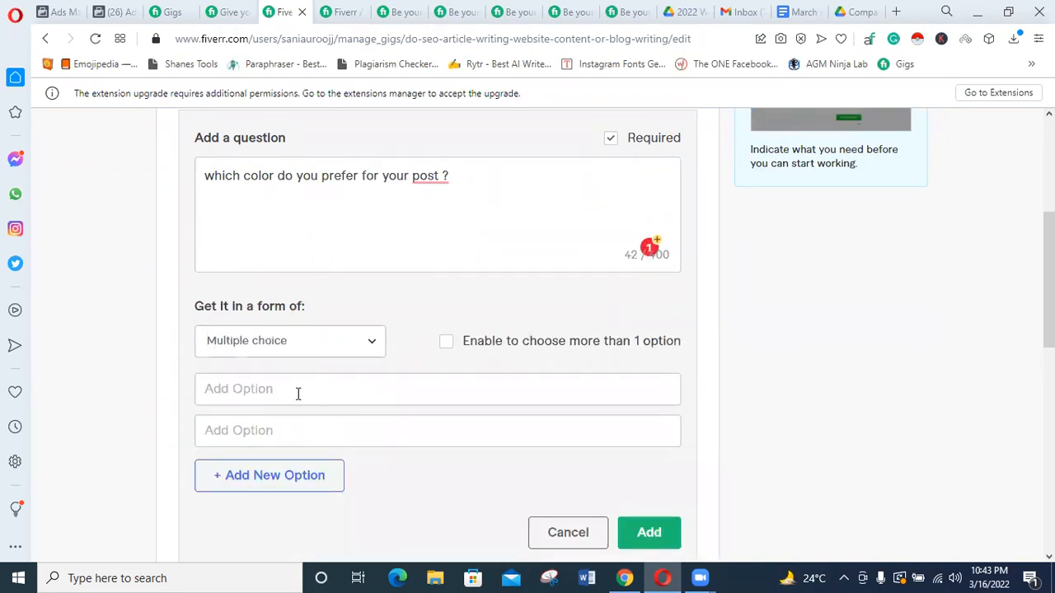
scroll(297, 393, "down", 1)
left_click(346, 272)
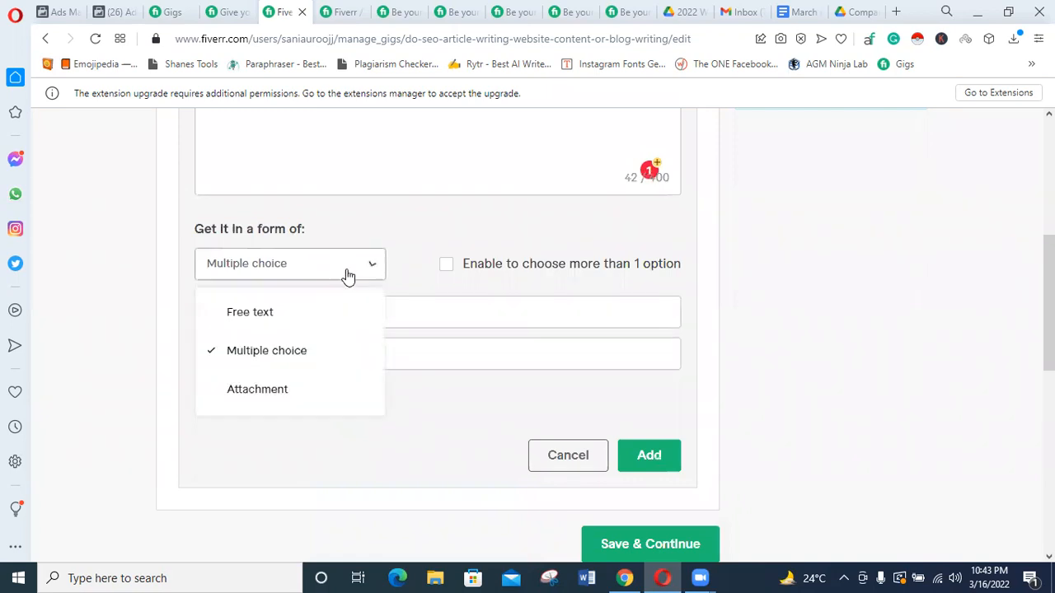
left_click(301, 327)
Remove the extra space before the question mark in the requirement question about post color.
scroll(472, 361, "up", 3)
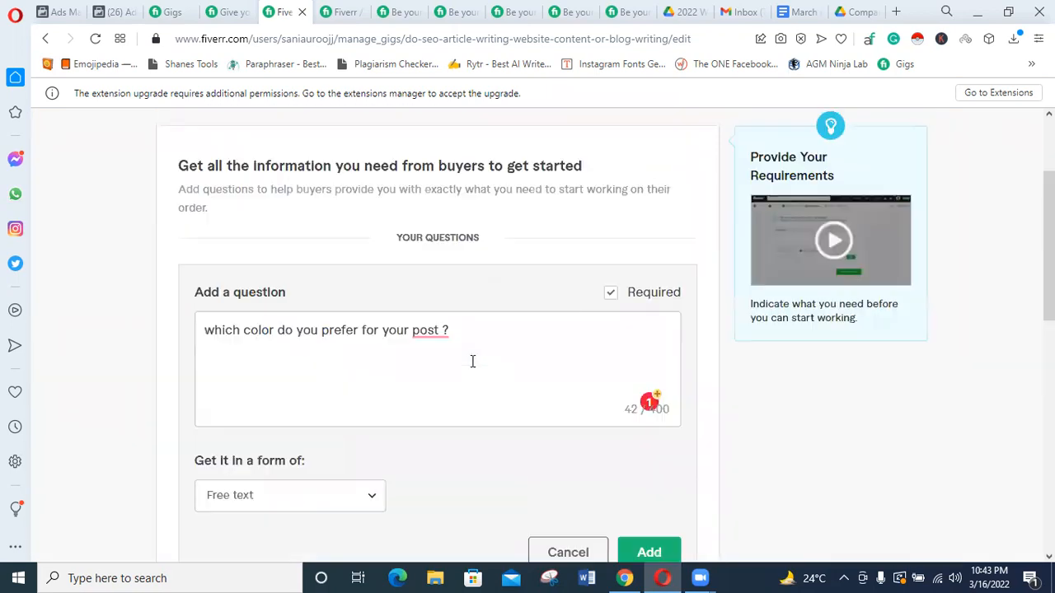
mouse_move(424, 331)
left_click(442, 367)
scroll(373, 394, "down", 1)
scroll(373, 395, "down", 1)
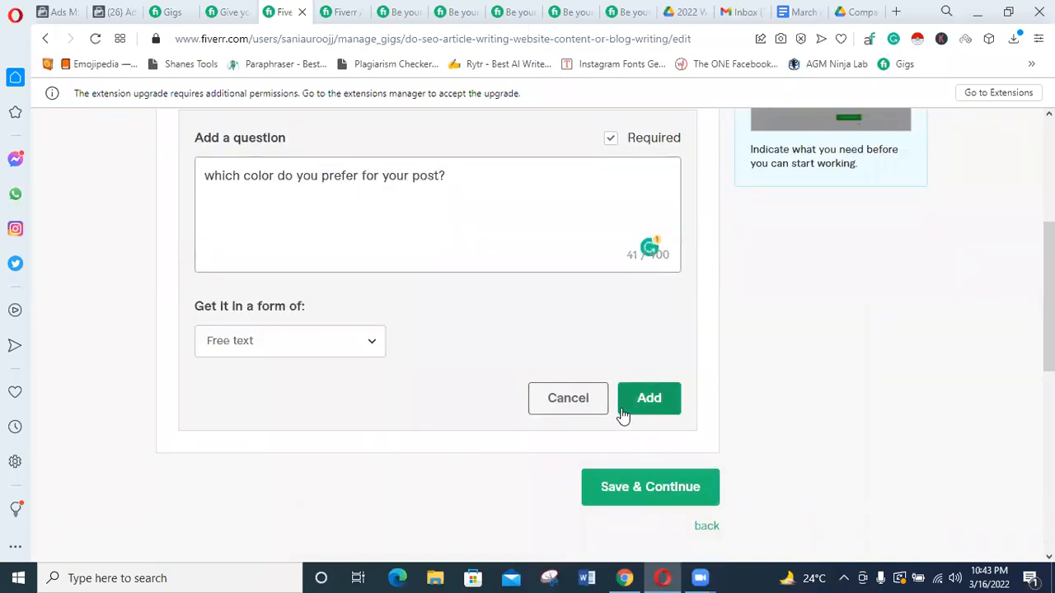
scroll(332, 383, "up", 2)
scroll(332, 375, "down", 1)
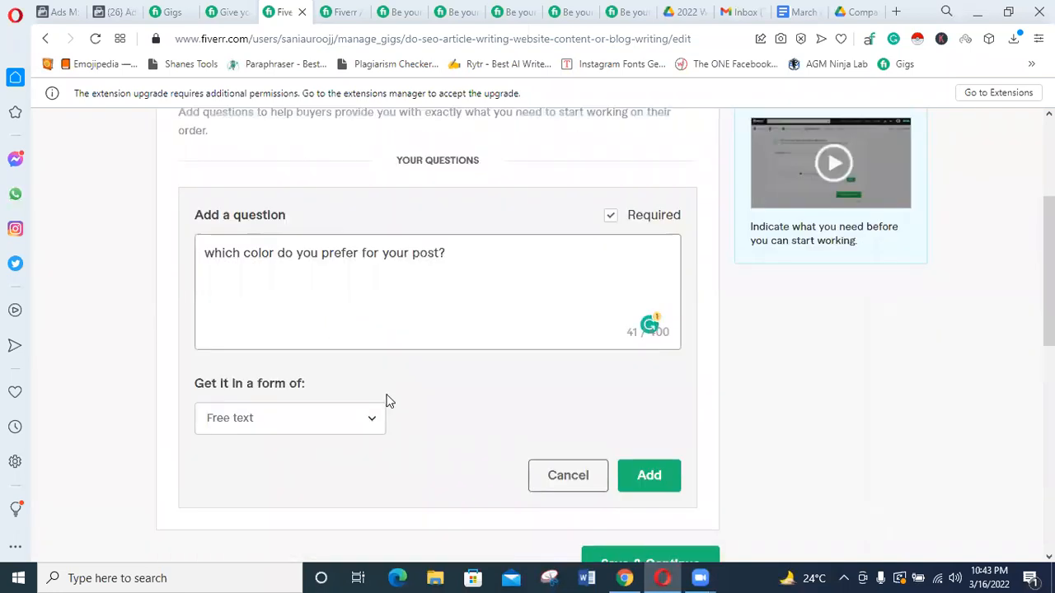
scroll(469, 475, "down", 1)
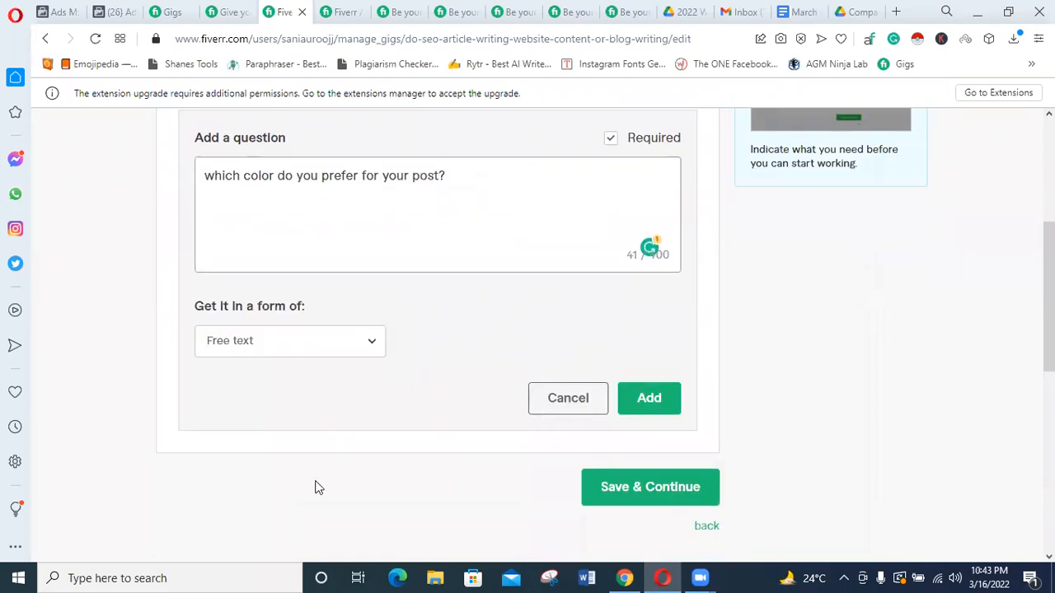
scroll(340, 490, "up", 2)
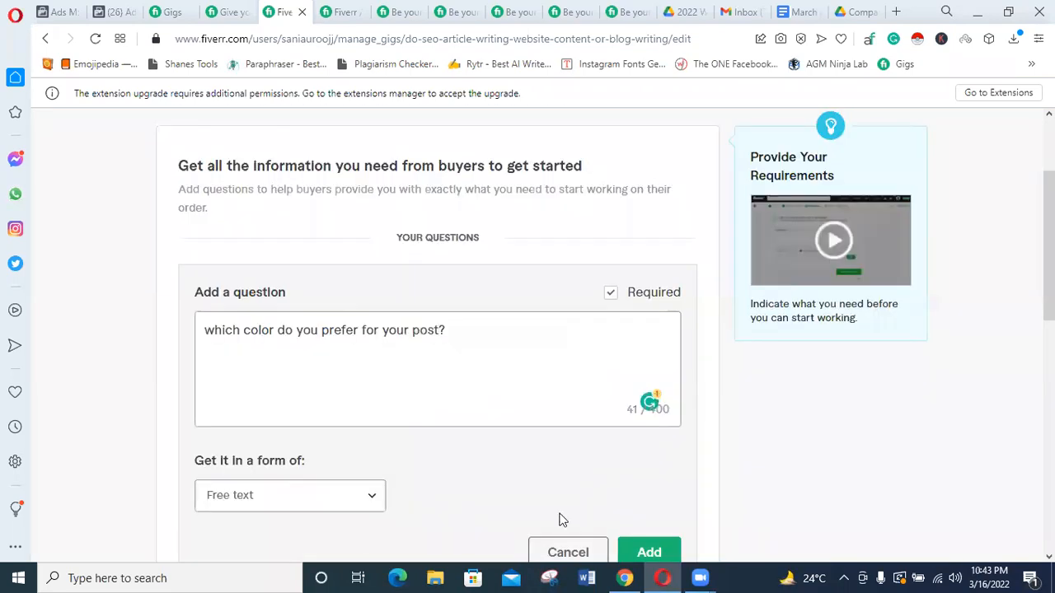